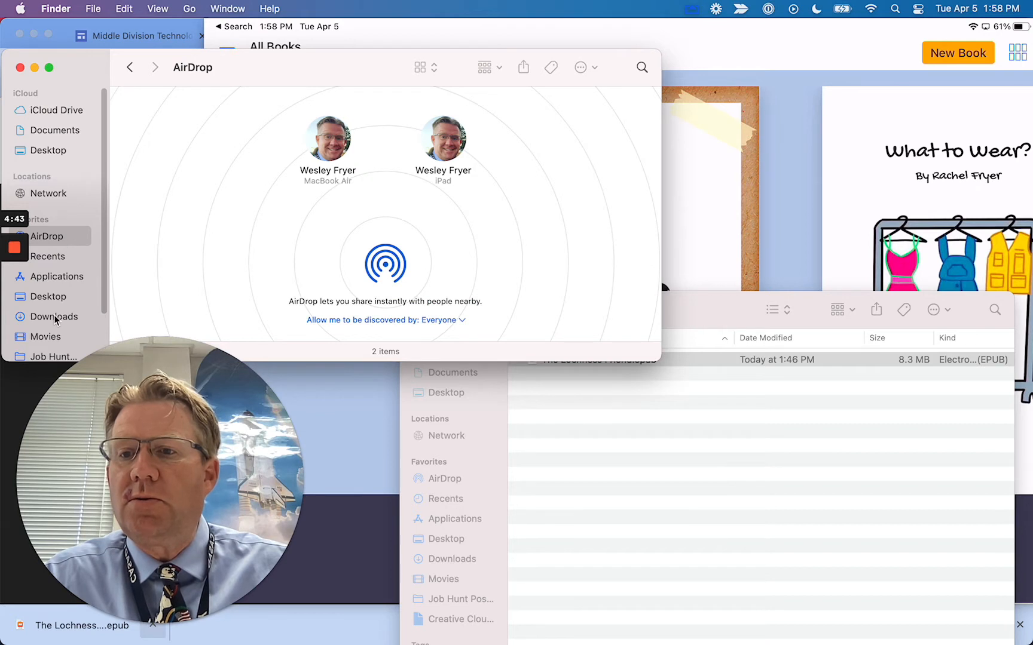
# Show Documents as a list and open the student's folder inside March 2022 eBooks
pyautogui.click(50, 135)
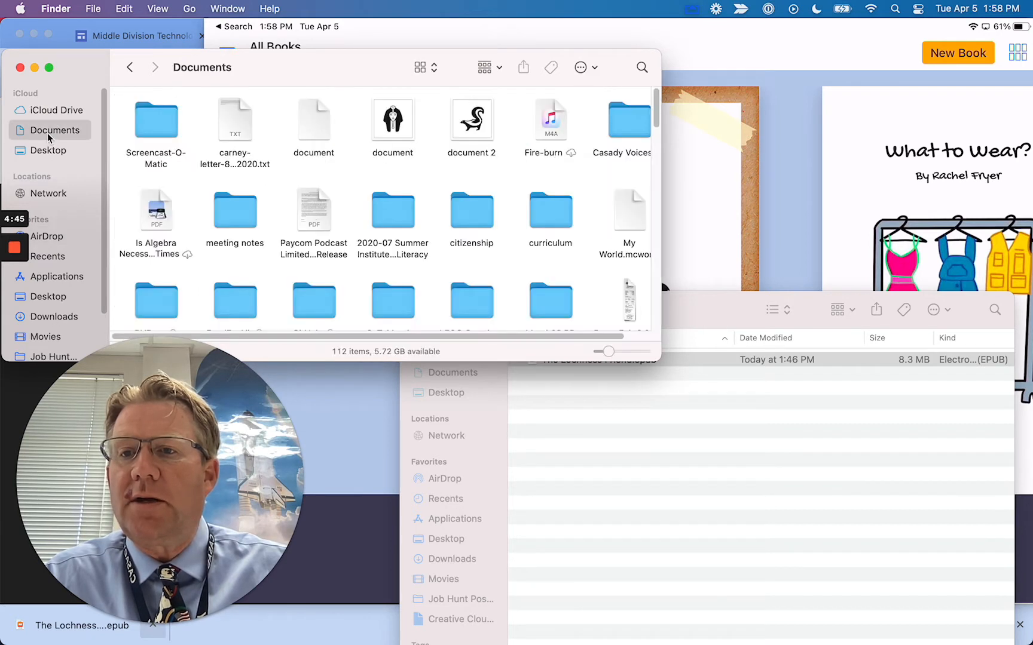
pyautogui.click(425, 68)
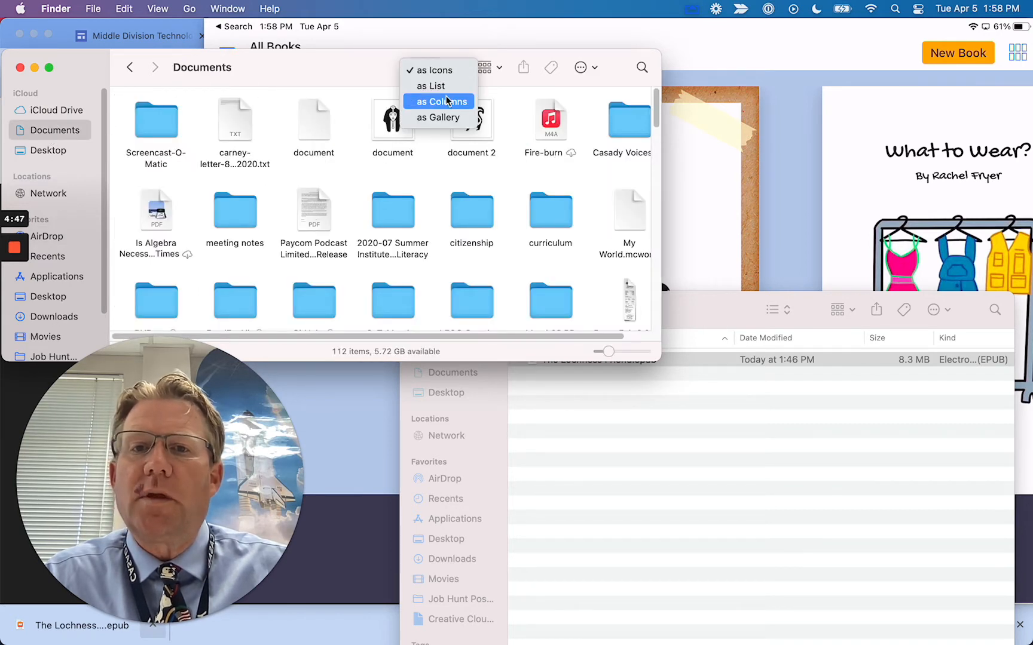
pyautogui.click(439, 87)
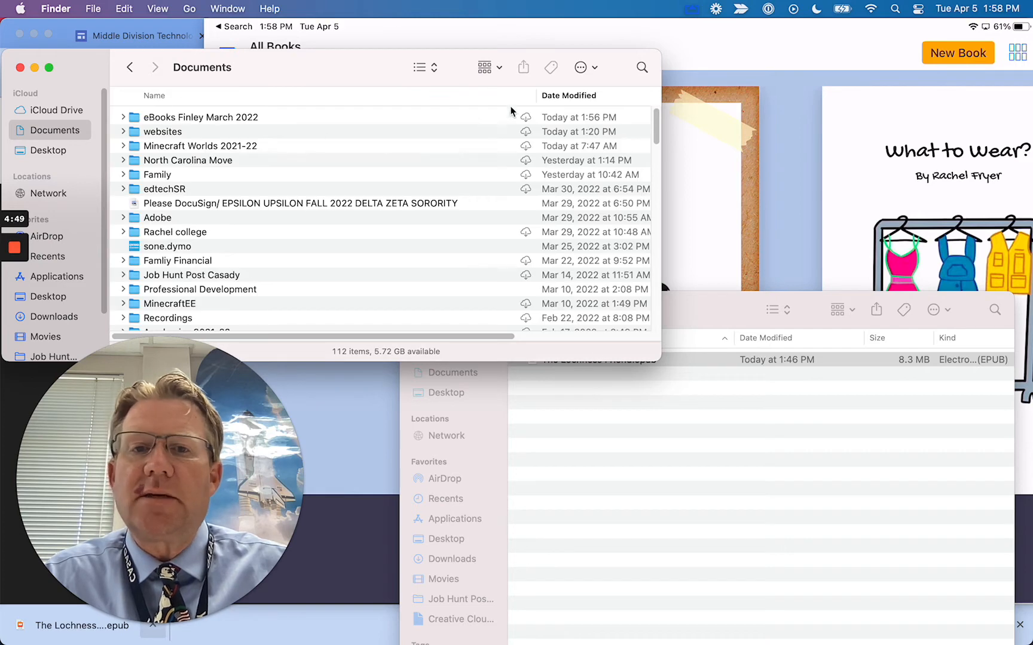
pyautogui.doubleClick(138, 119)
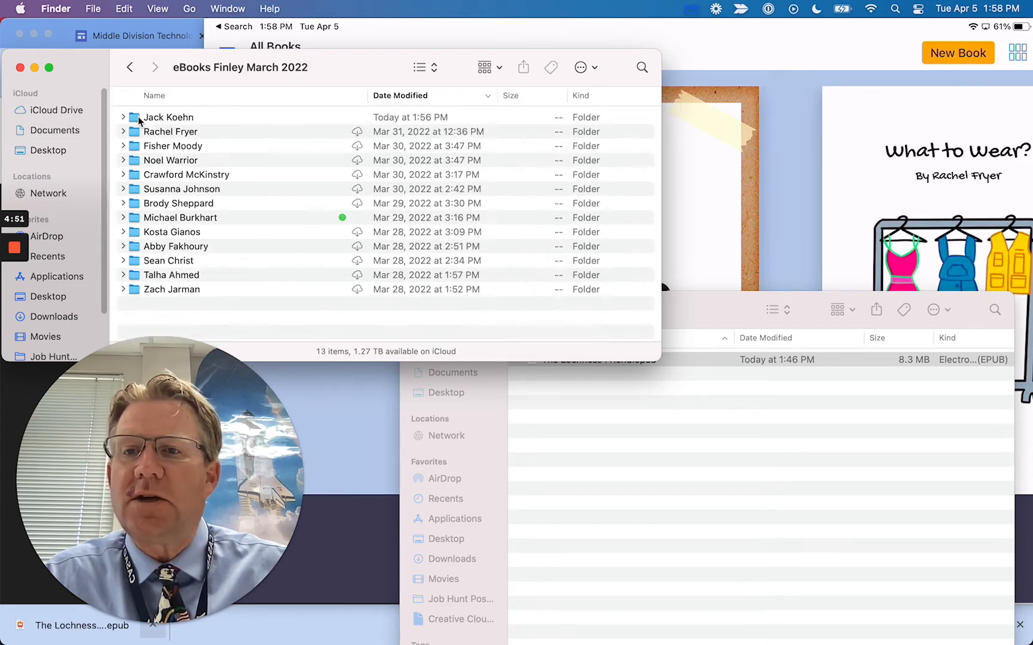
pyautogui.doubleClick(139, 118)
# Drag The Lochness Friend.pdf from Downloads into the student's folder beside the EPUB
pyautogui.click(666, 420)
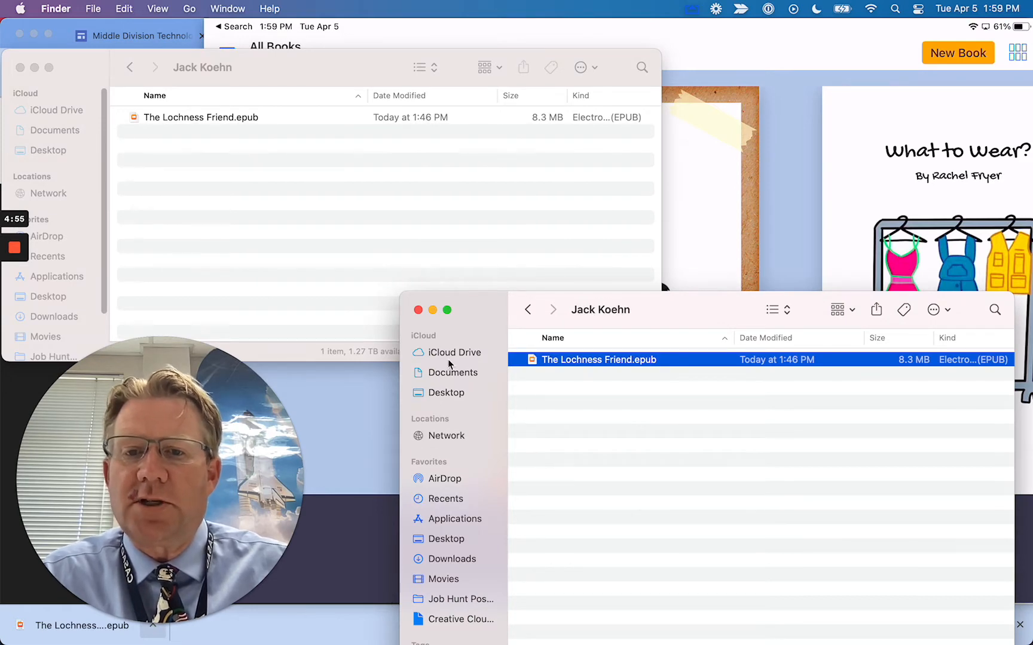
pyautogui.moveTo(477, 316); pyautogui.dragTo(476, 244)
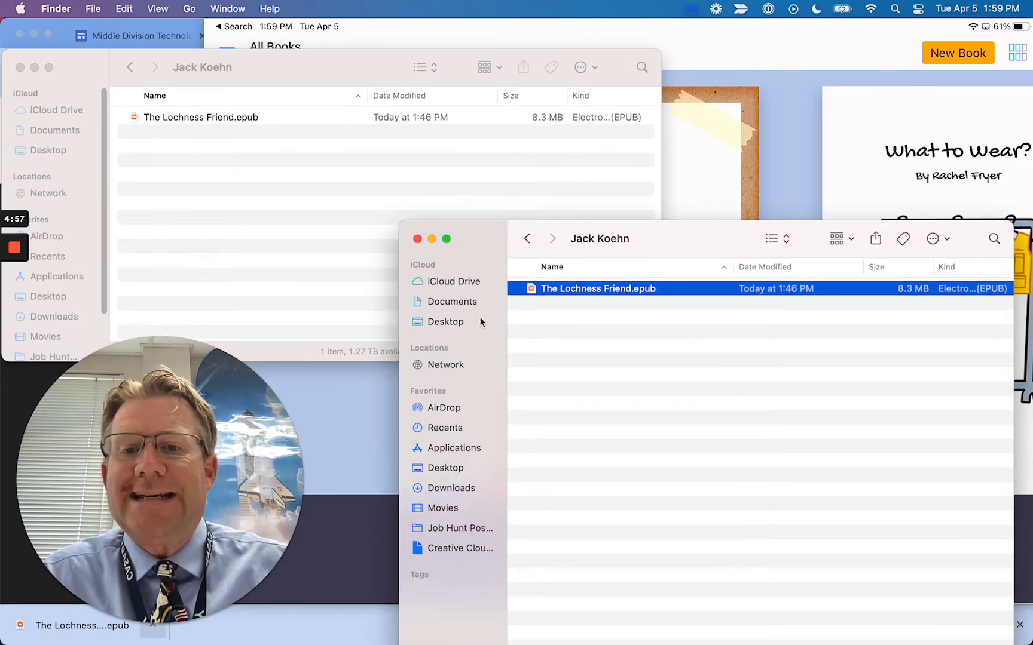
pyautogui.click(470, 494)
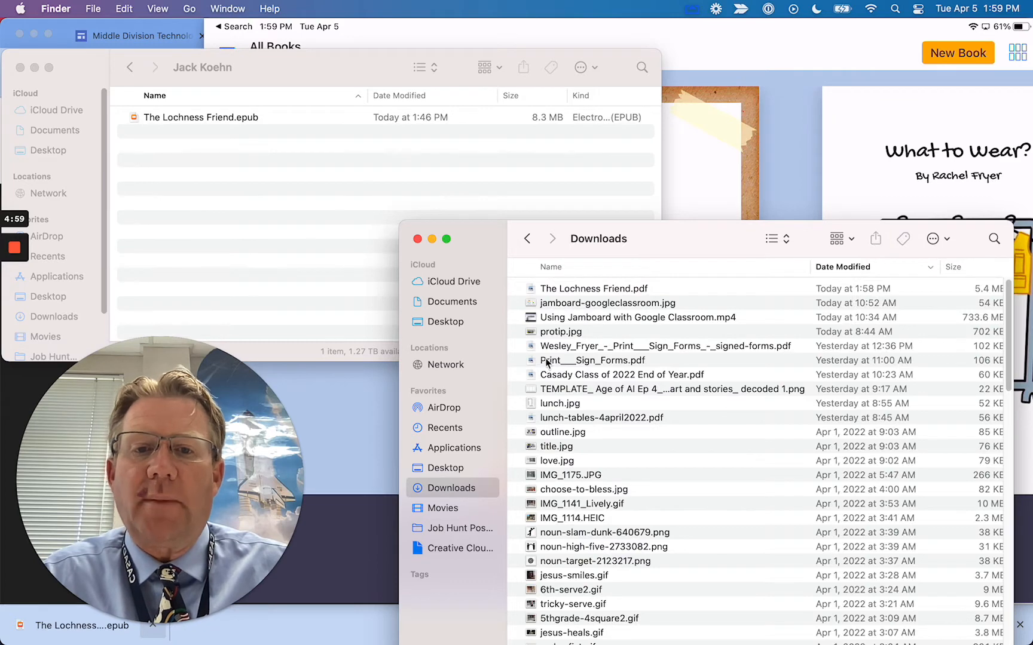
pyautogui.moveTo(498, 242); pyautogui.dragTo(484, 331)
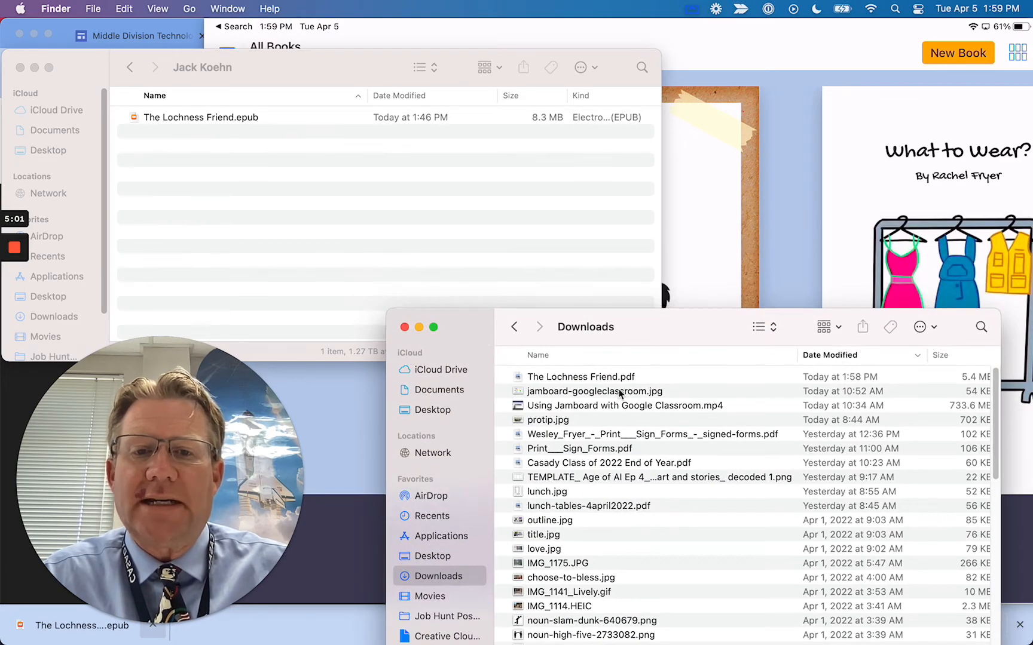
pyautogui.click(571, 381)
pyautogui.moveTo(575, 380); pyautogui.dragTo(263, 218)
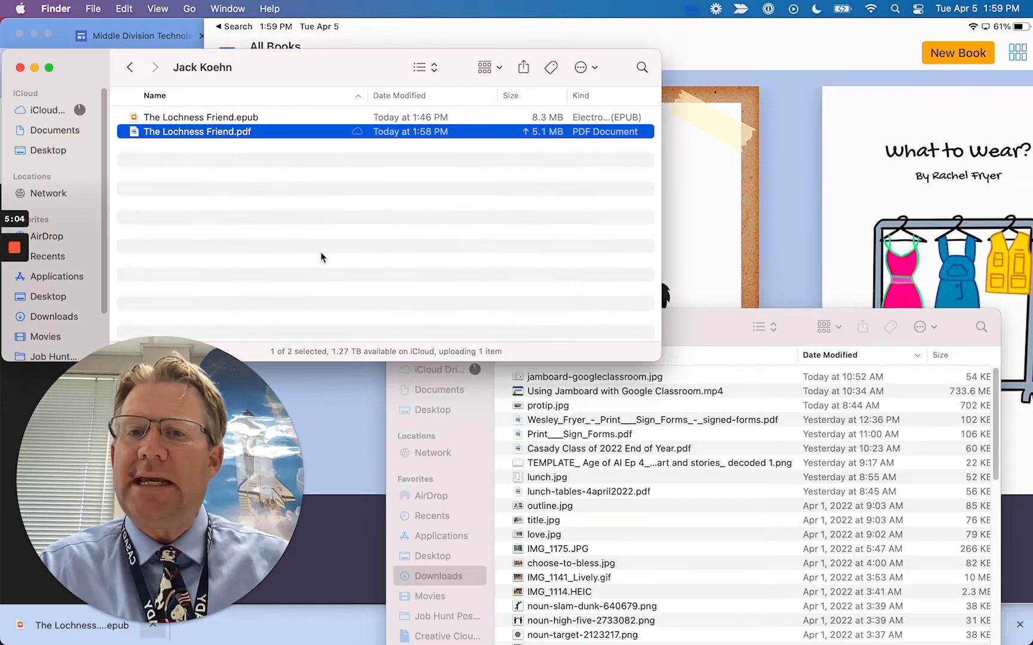
# Open The Lochness Friend.pdf in Preview and look through its 23 pages from the cover
pyautogui.doubleClick(217, 132)
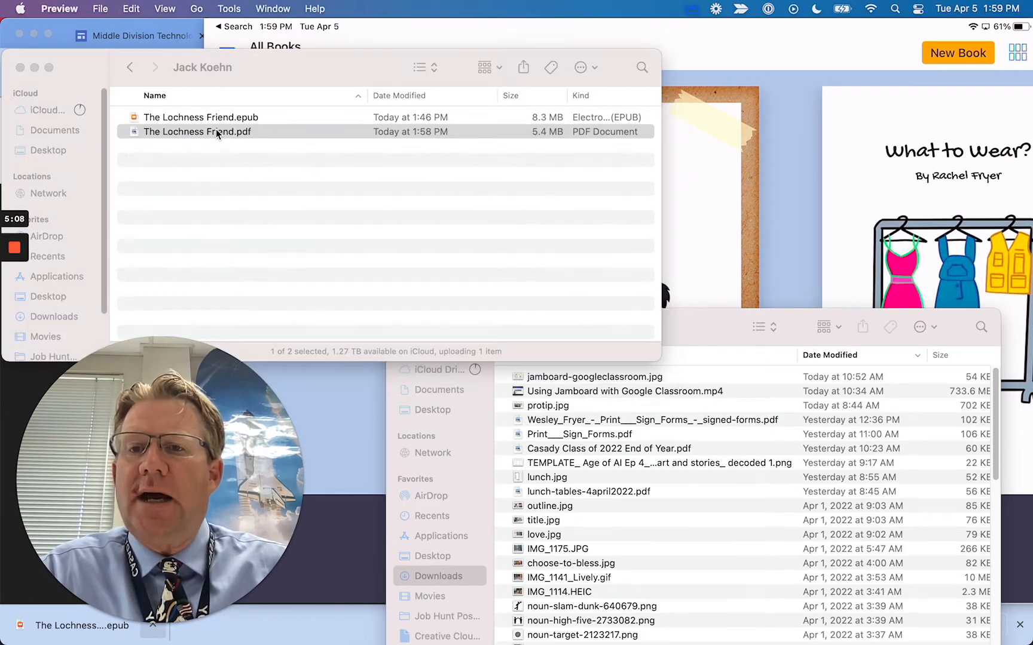
pyautogui.moveTo(166, 359); pyautogui.dragTo(883, 333)
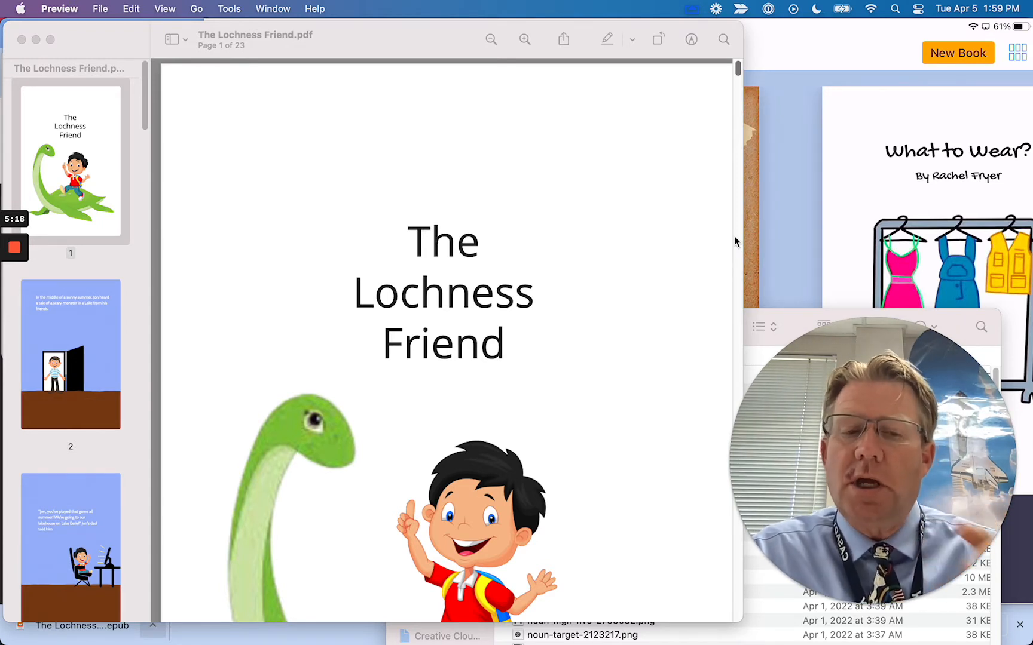
pyautogui.click(151, 57)
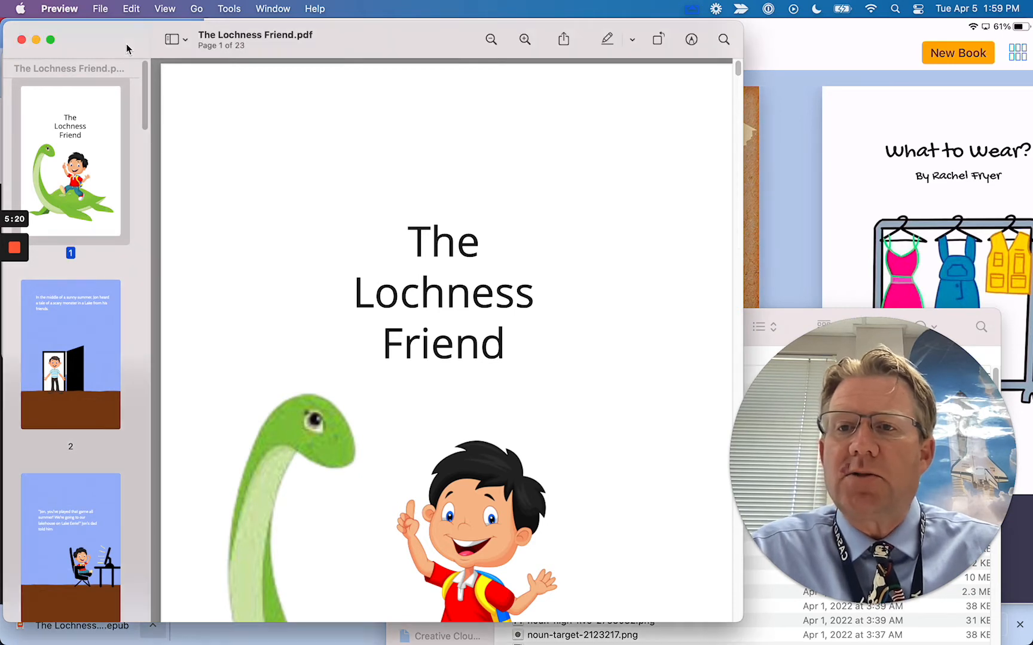
pyautogui.click(100, 9)
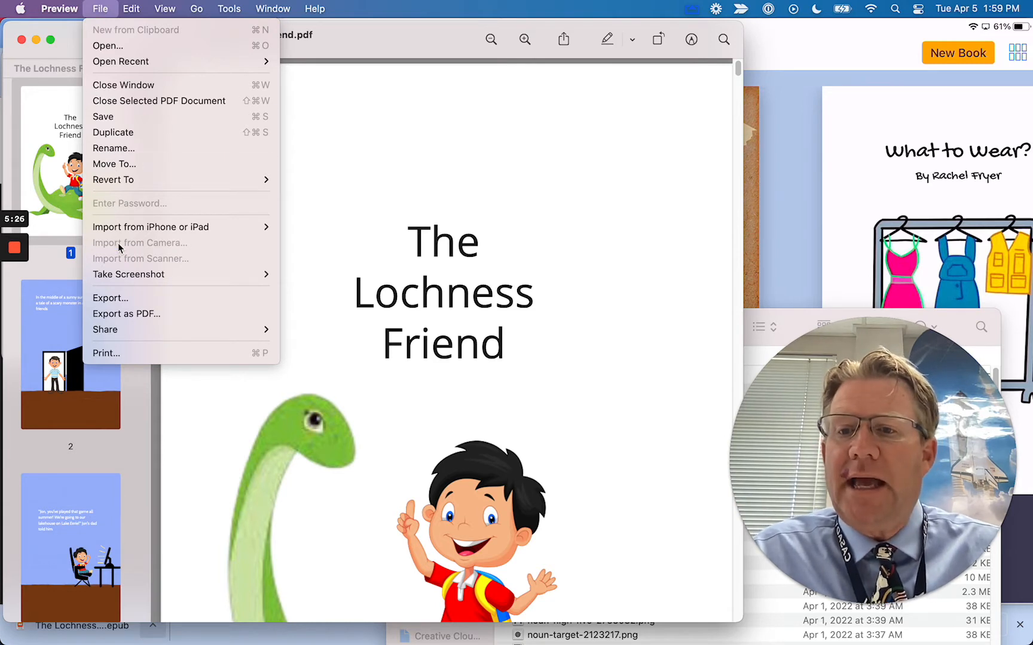
# Print with Lulu 6x9 paper, checking its custom size is 6 x 9 inches with zero margins
pyautogui.click(119, 354)
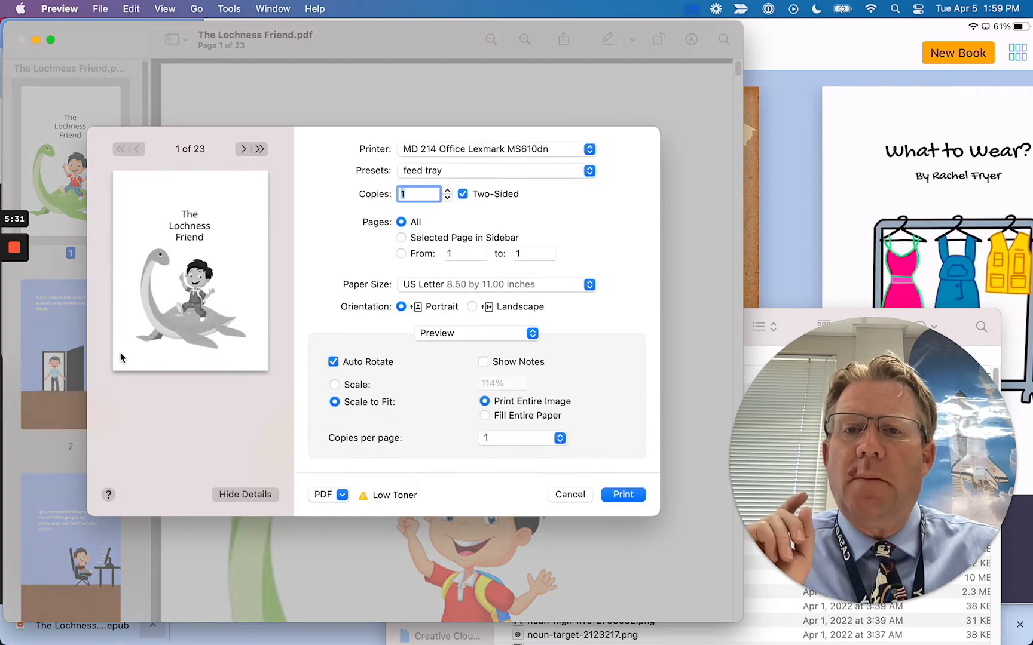
pyautogui.click(427, 291)
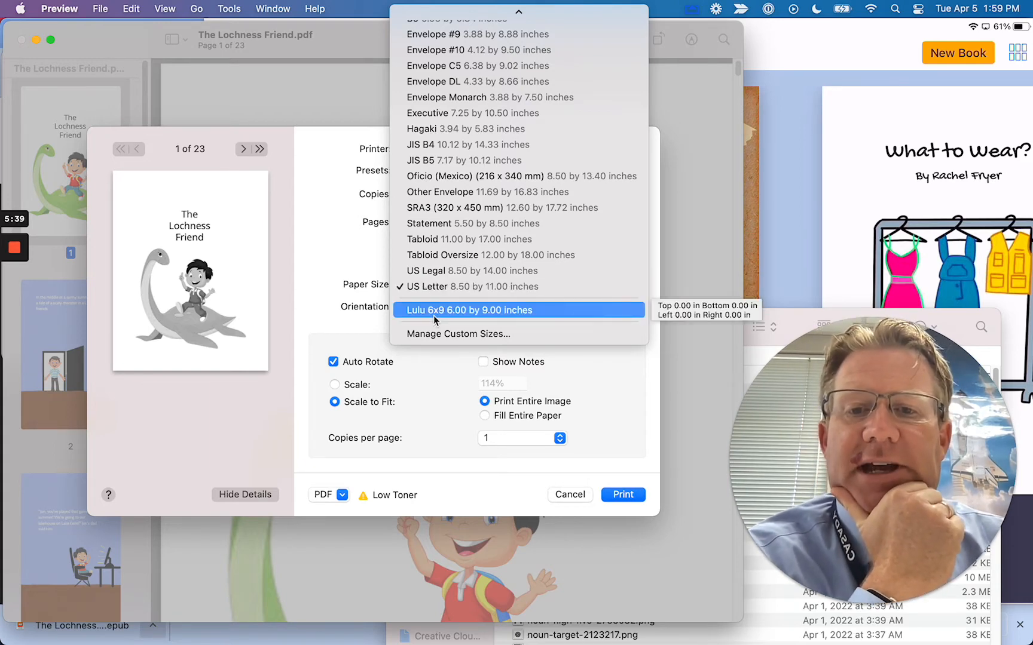
pyautogui.click(433, 310)
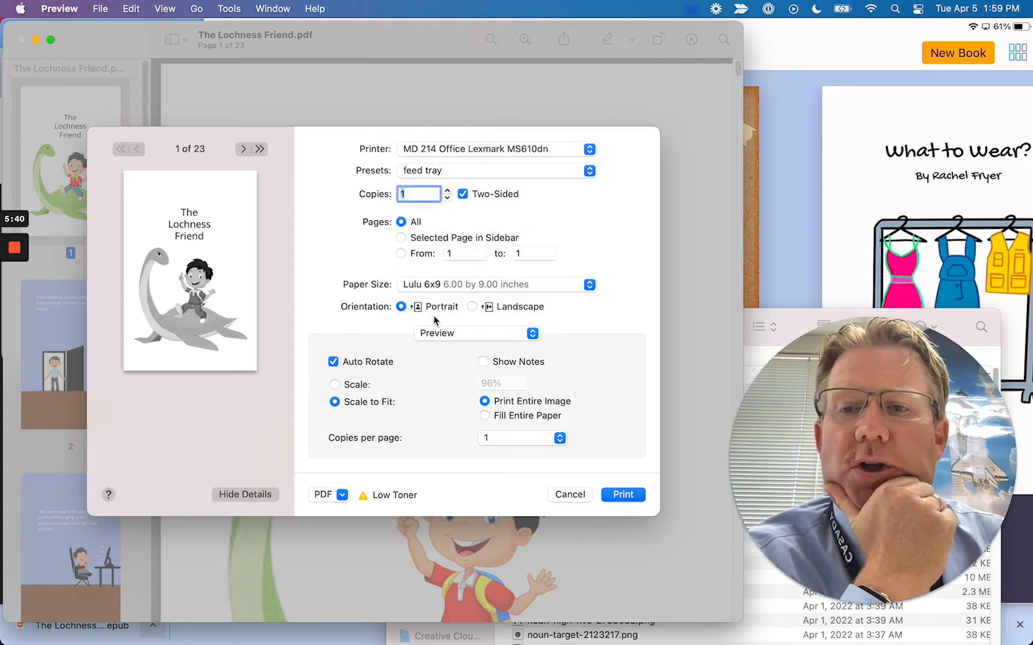
pyautogui.click(497, 286)
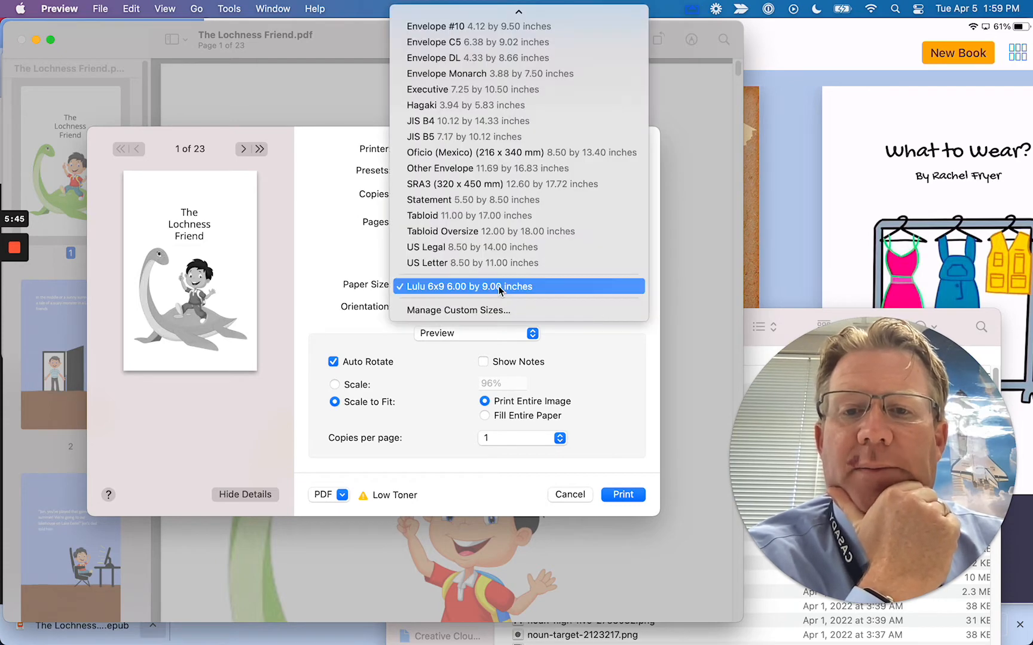
pyautogui.click(494, 310)
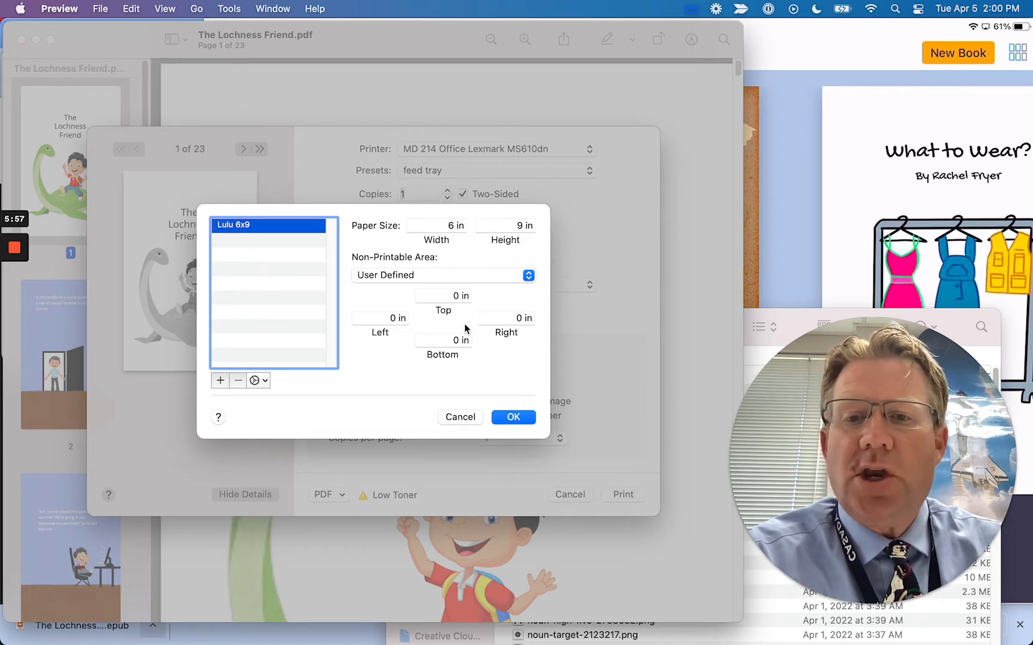
pyautogui.click(462, 418)
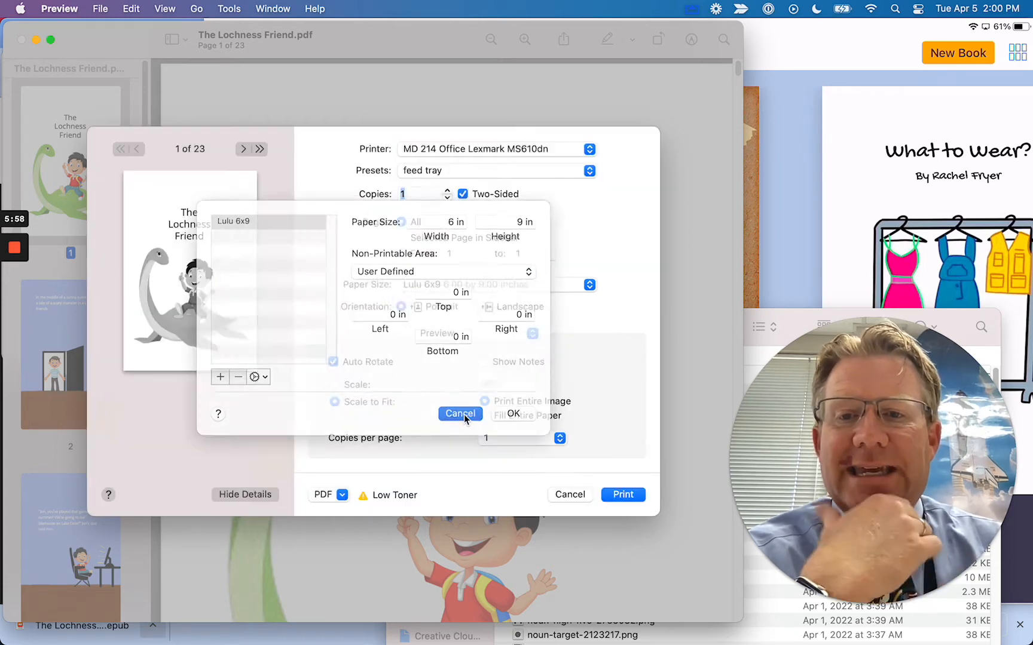
pyautogui.click(417, 289)
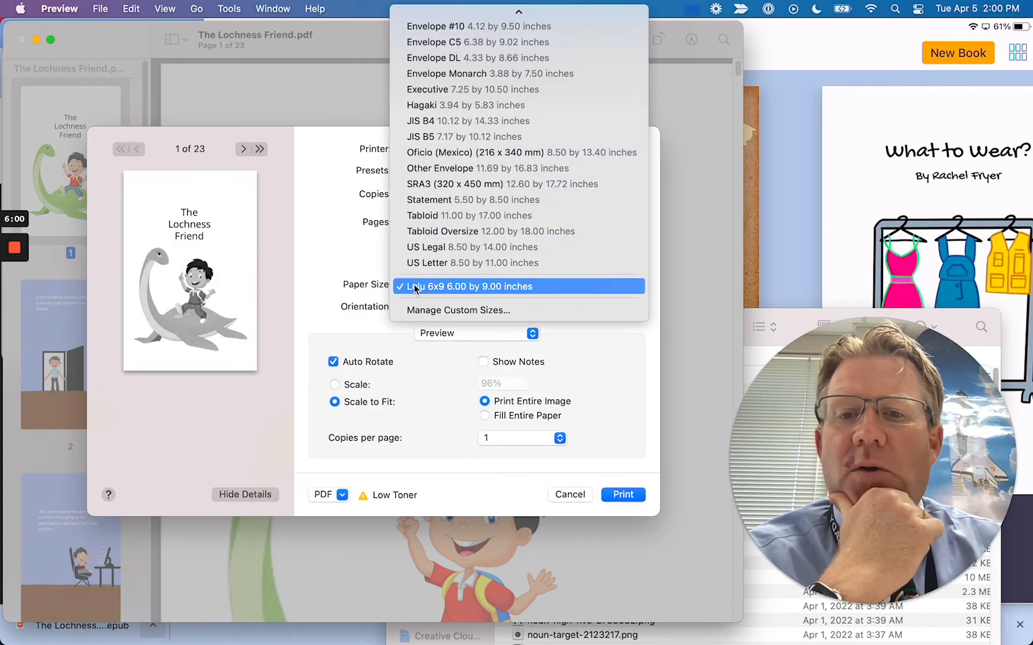
pyautogui.click(445, 288)
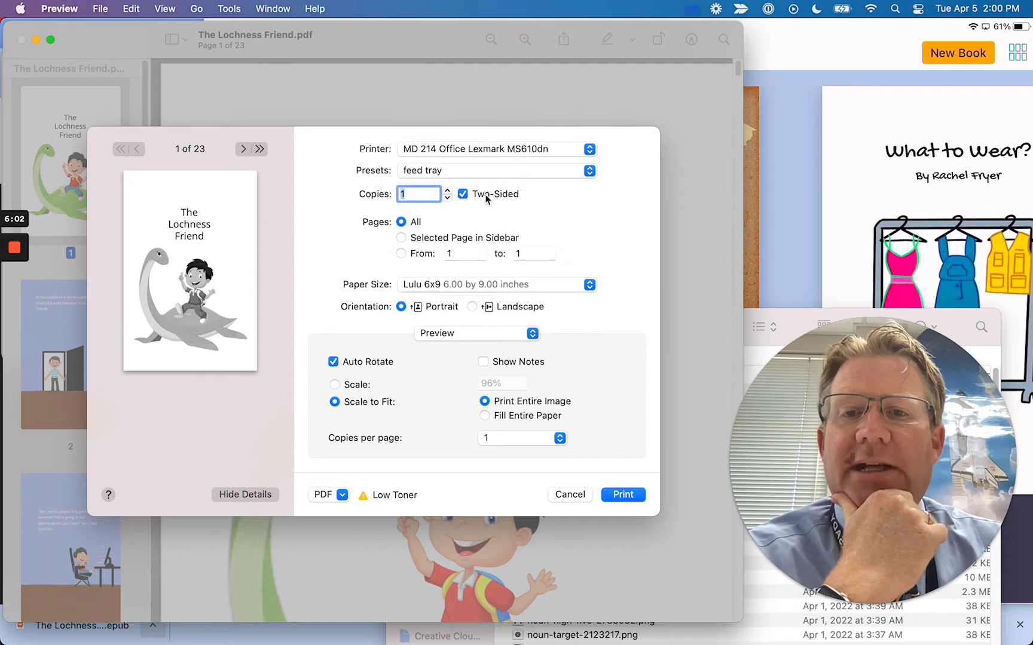
pyautogui.click(422, 149)
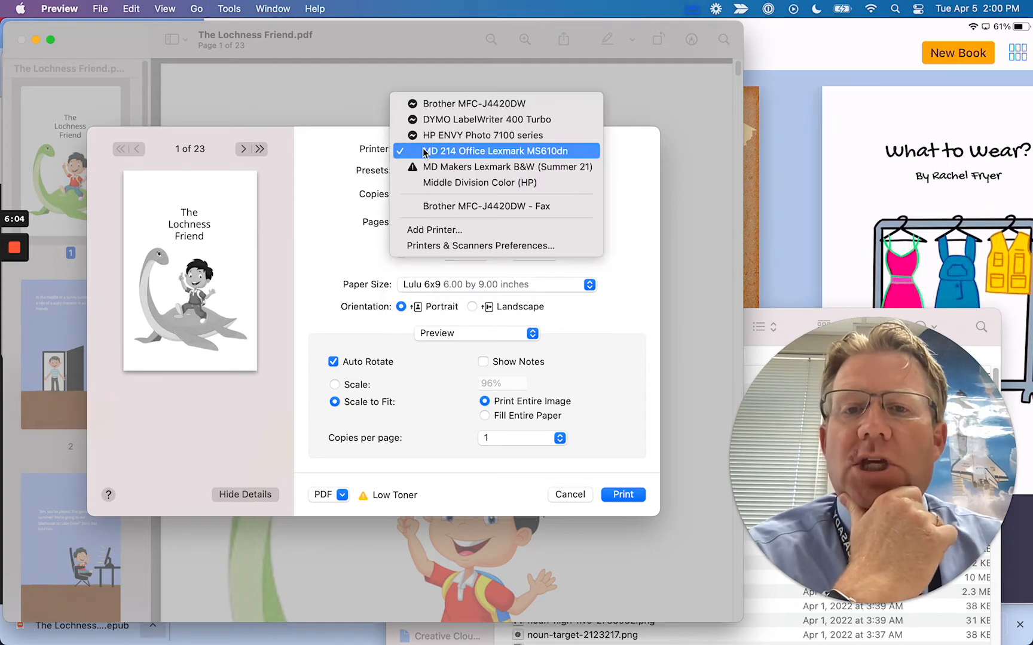
# Select the Middle Division Color (HP) printer and choose Save as PDF
pyautogui.click(433, 179)
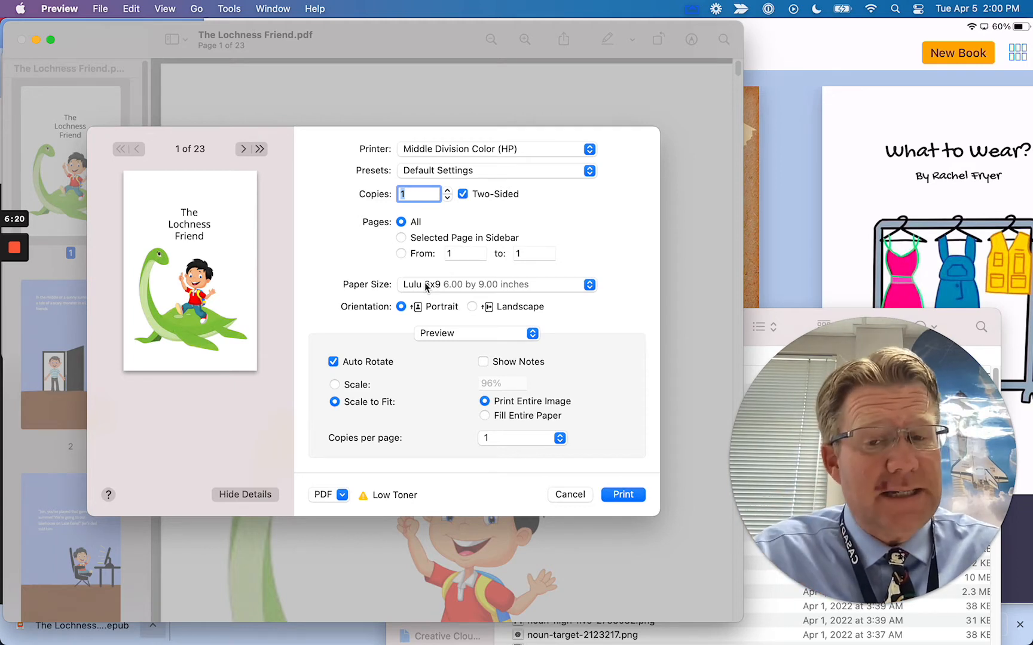
pyautogui.click(340, 494)
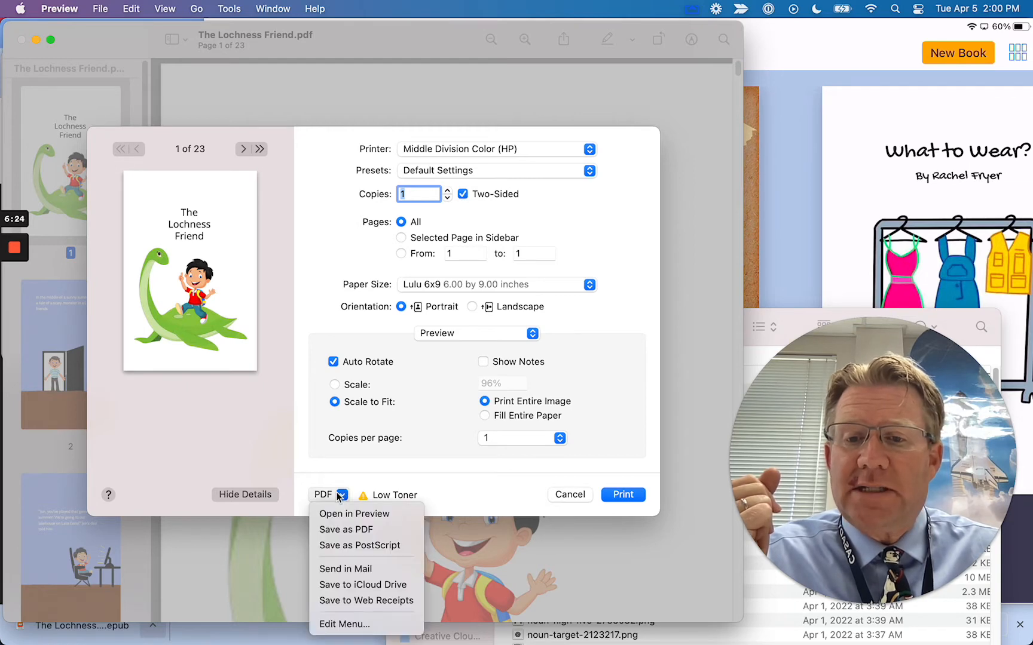
pyautogui.click(348, 530)
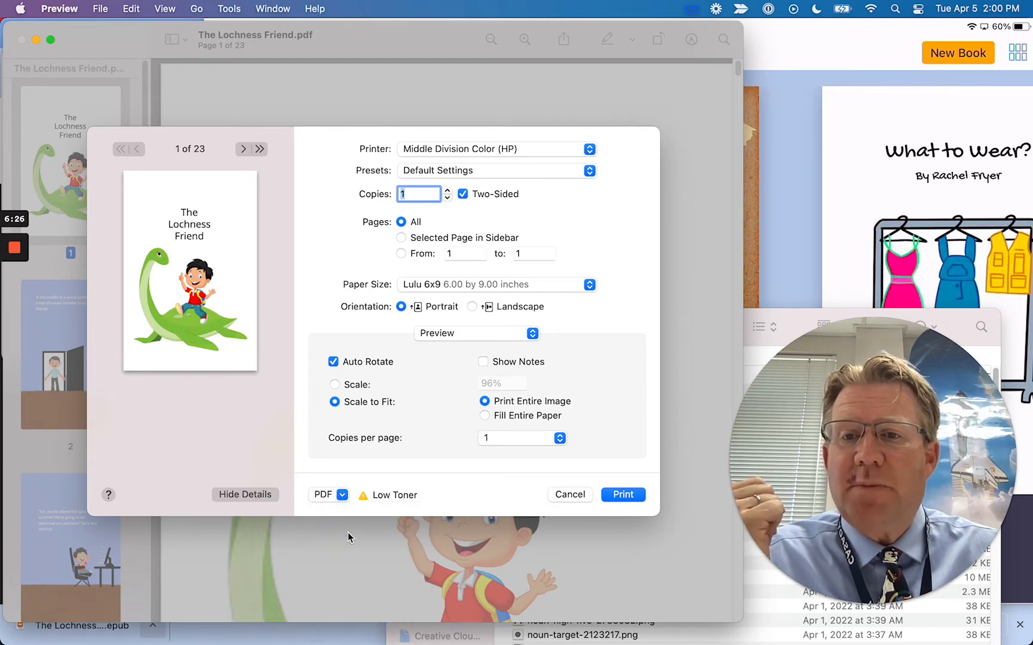
# Set the save location to the student's folder in March 2022 eBooks
pyautogui.click(387, 221)
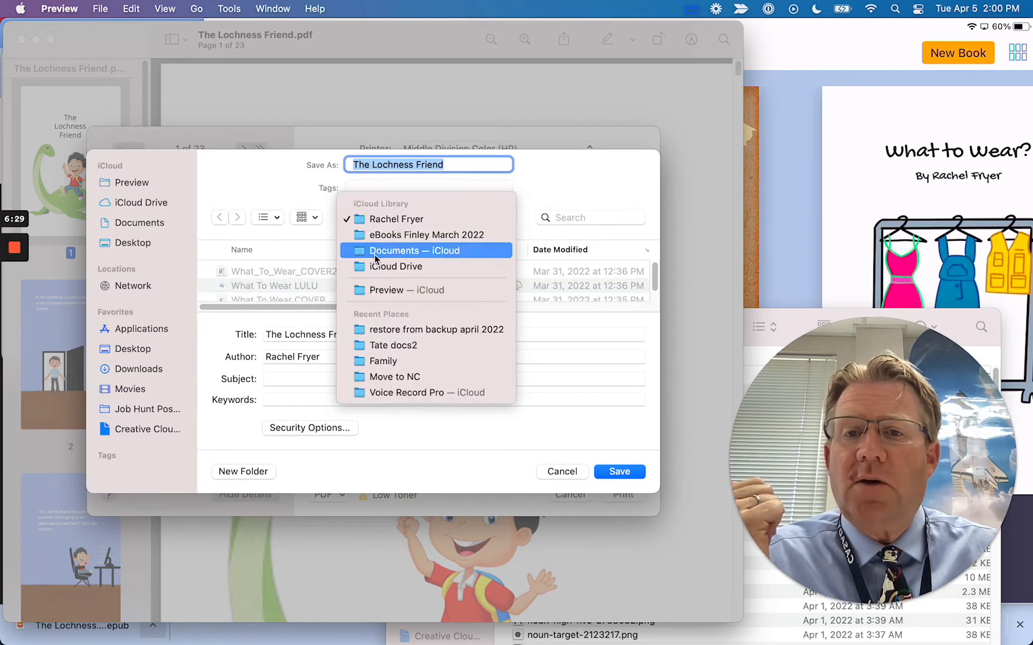
pyautogui.click(380, 239)
pyautogui.doubleClick(251, 272)
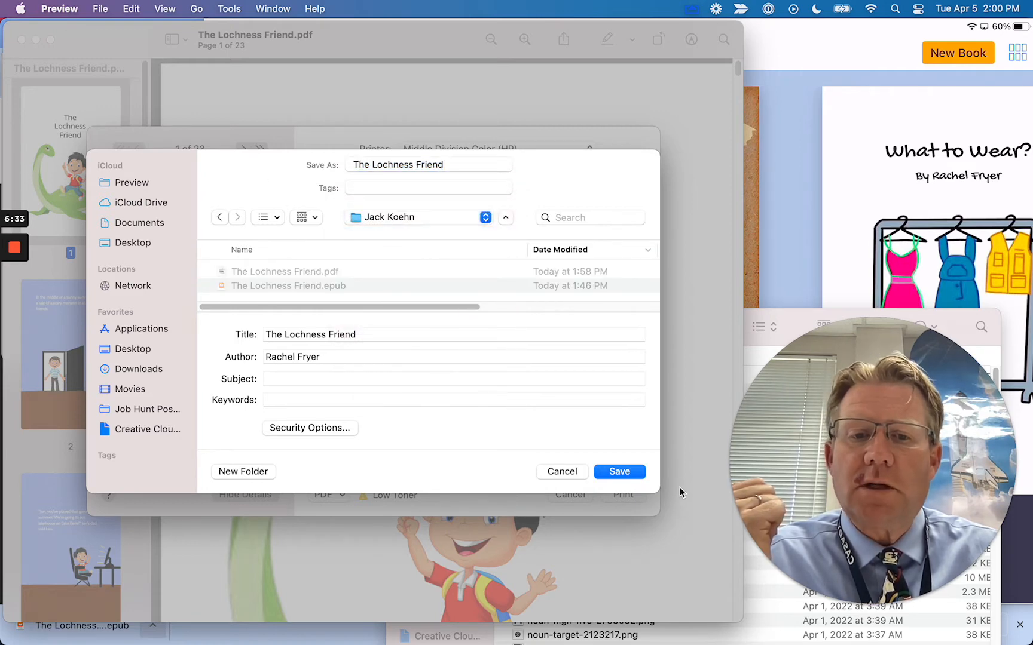
pyautogui.moveTo(659, 492); pyautogui.dragTo(713, 611)
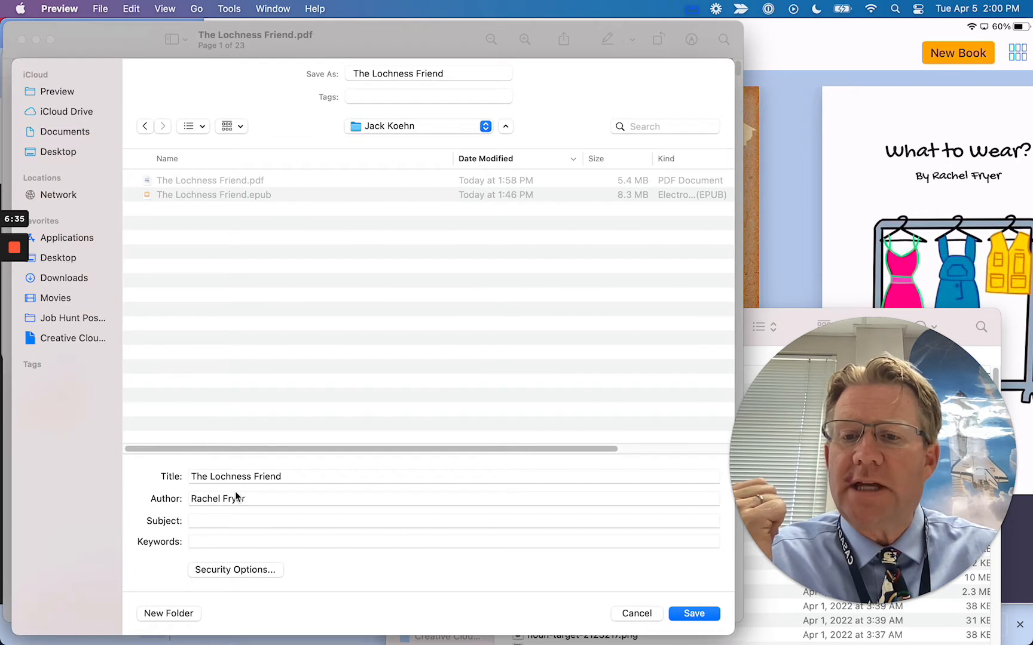
# Edit the author field, add LULU to the title, and decline overwriting the existing PDF
pyautogui.tripleClick(216, 498)
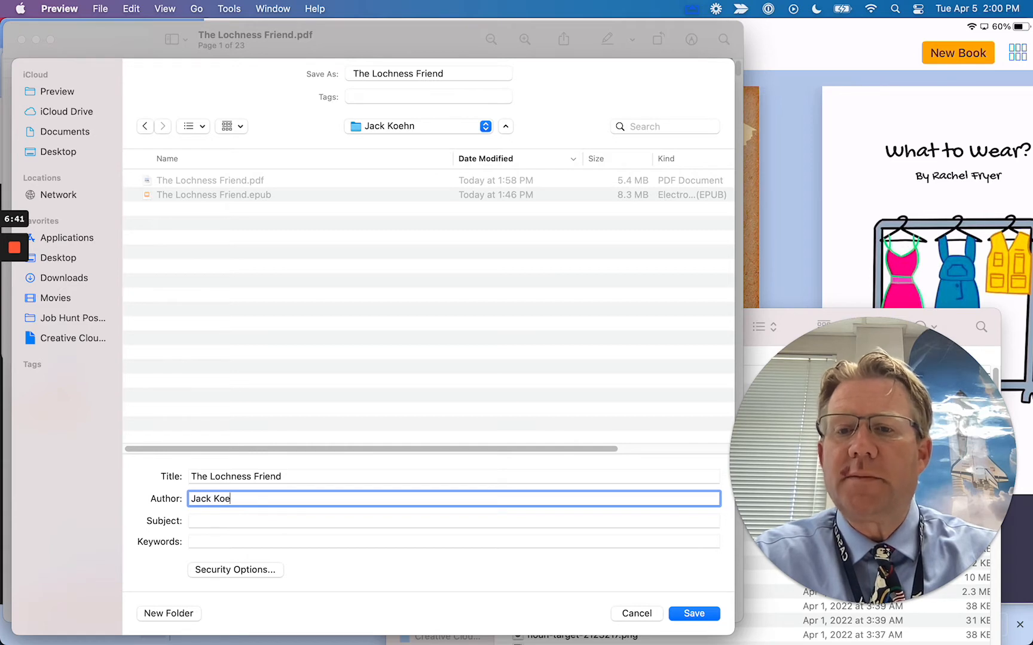
pyautogui.click(307, 478)
pyautogui.write('LUL')
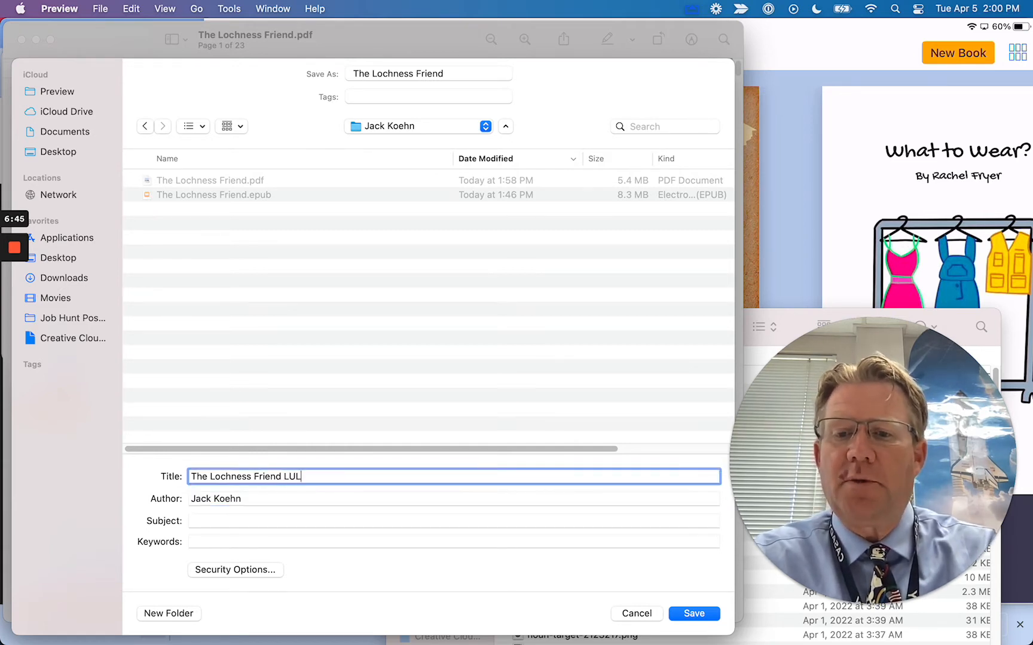
pyautogui.write('U')
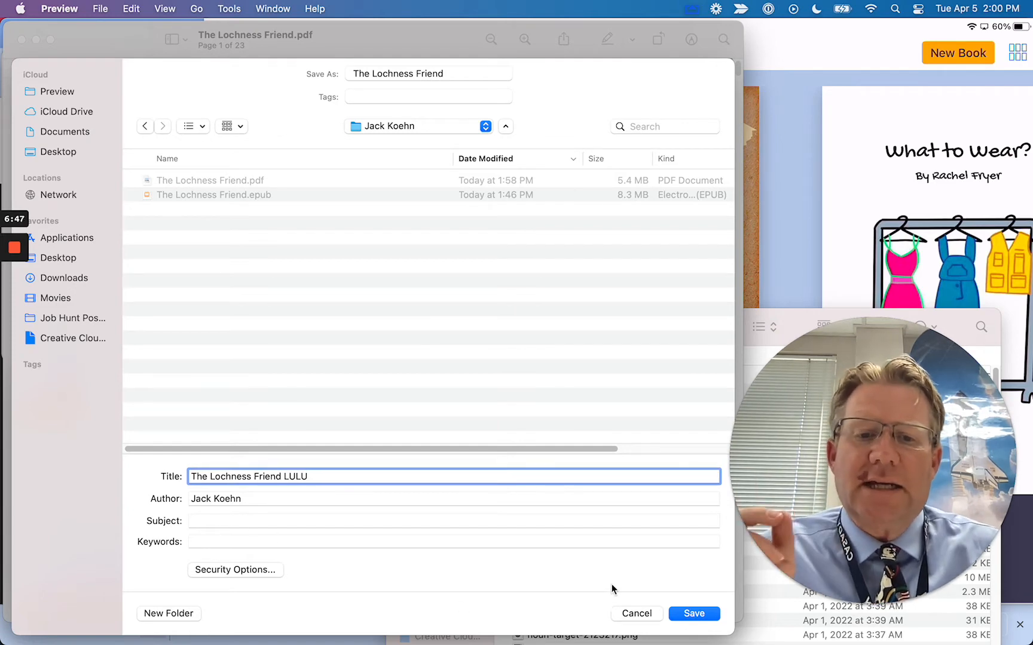
pyautogui.click(701, 616)
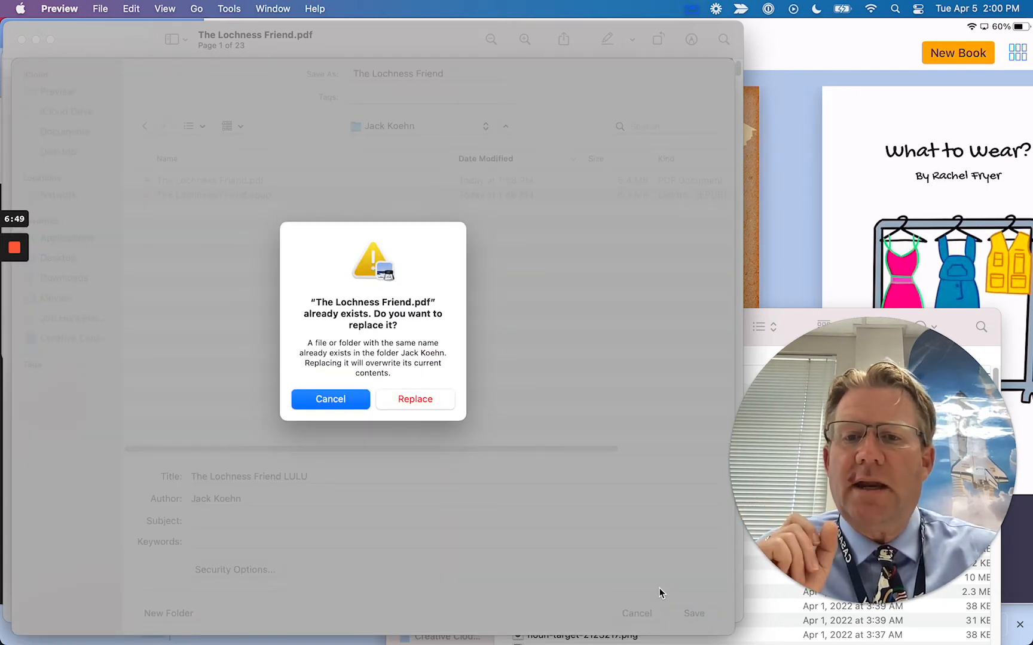
pyautogui.click(331, 399)
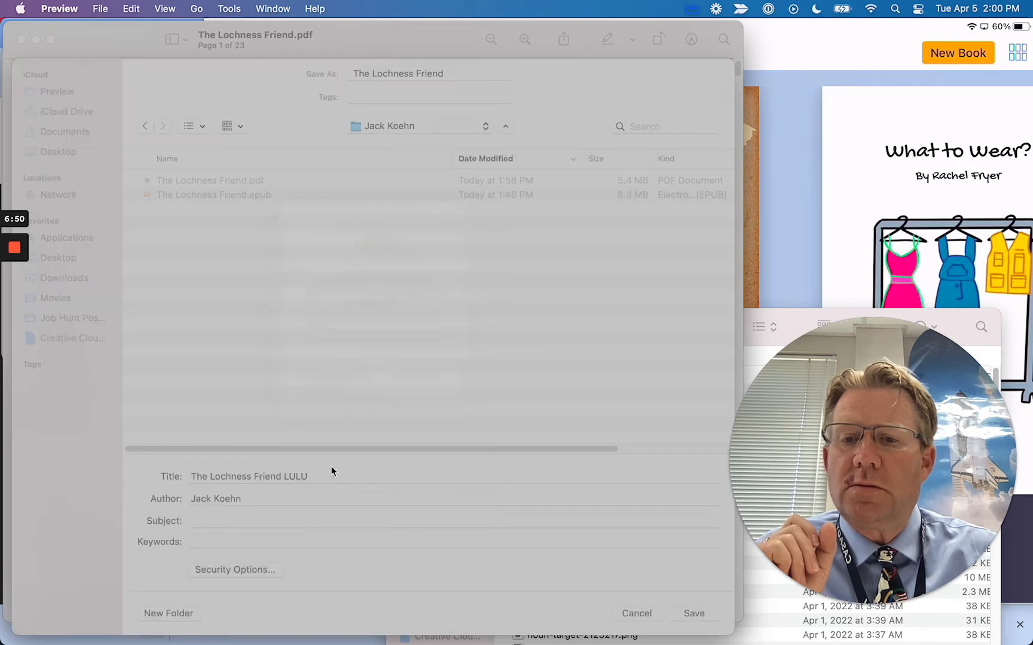
# Remove LULU from the title, name the file The Lochness Friend LULU, and save
pyautogui.doubleClick(306, 477)
pyautogui.press('BackSpace')
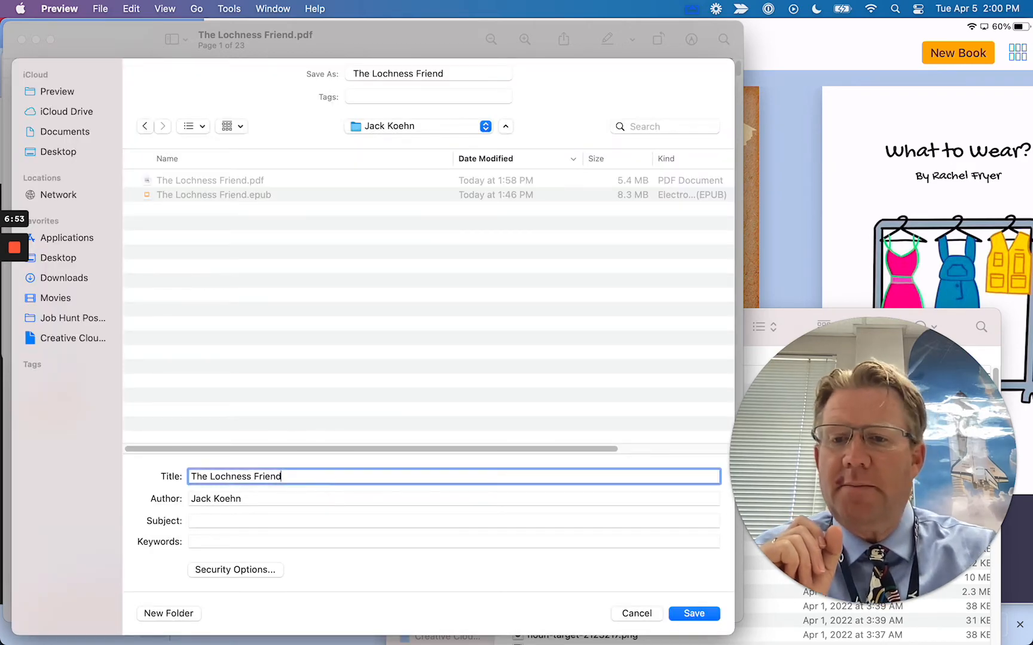
pyautogui.click(464, 73)
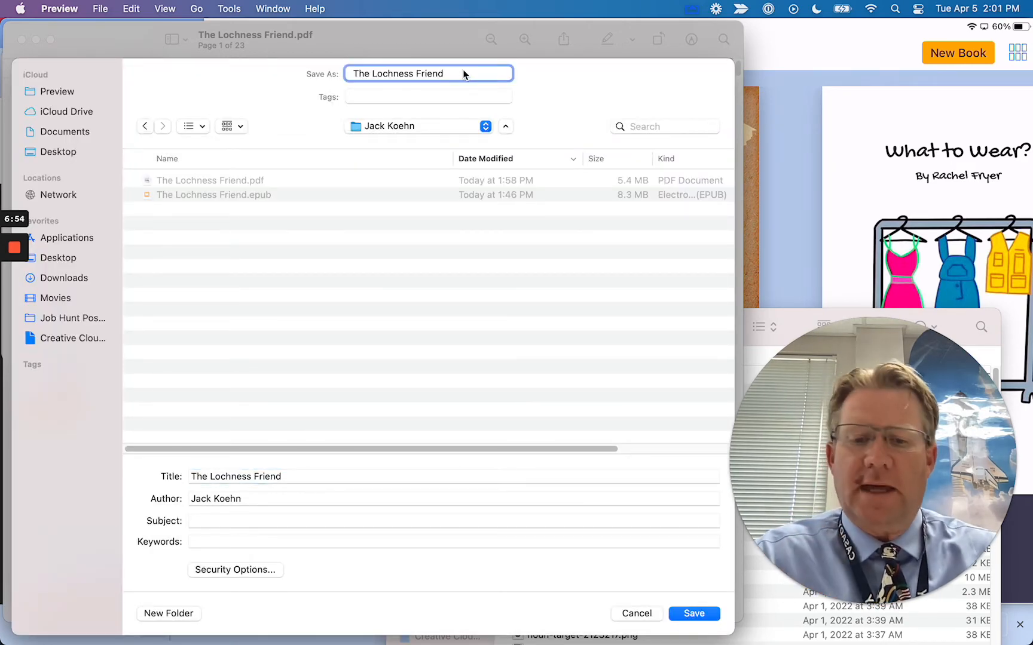
pyautogui.write('LULU')
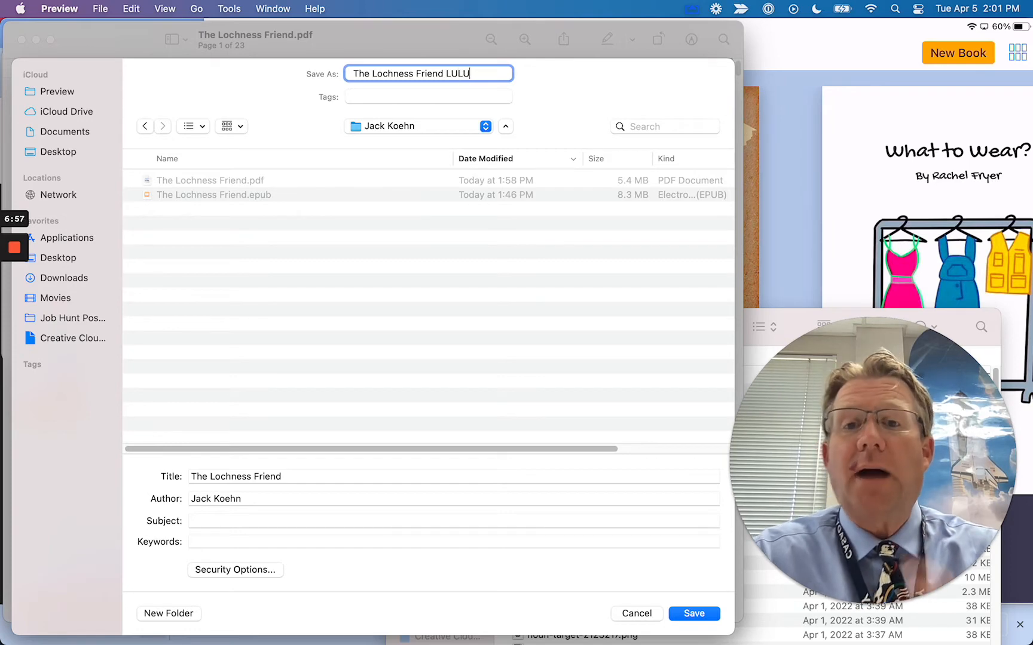
pyautogui.click(693, 614)
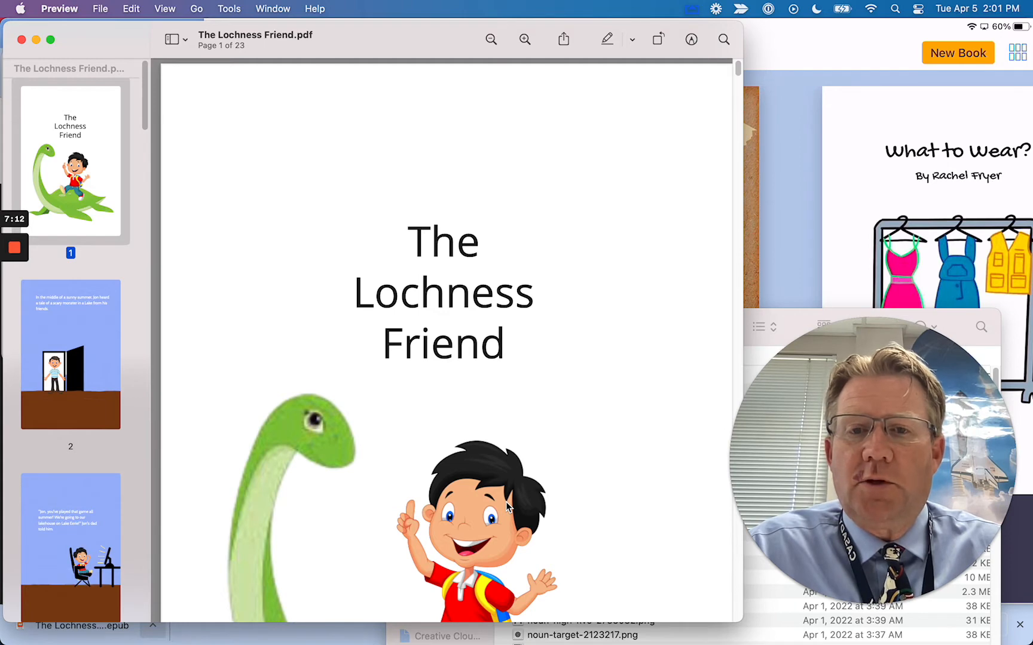
# Switch to Chrome, load lulu.com in a new tab, and sign in with the saved login
pyautogui.press('super+Tab')
pyautogui.press('super+Tab')
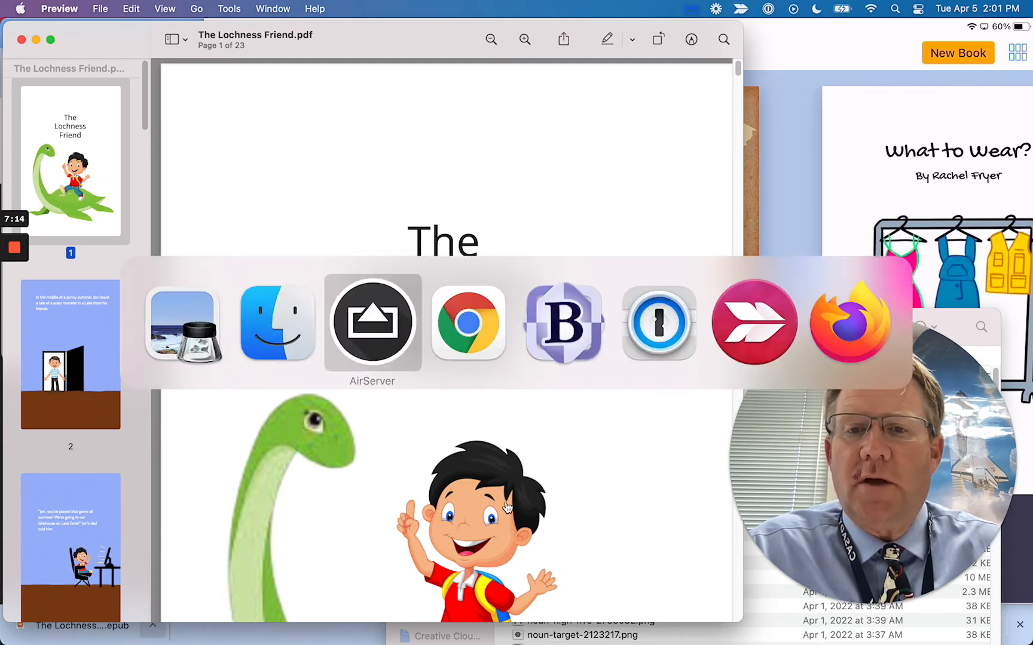
pyautogui.press('super+Tab')
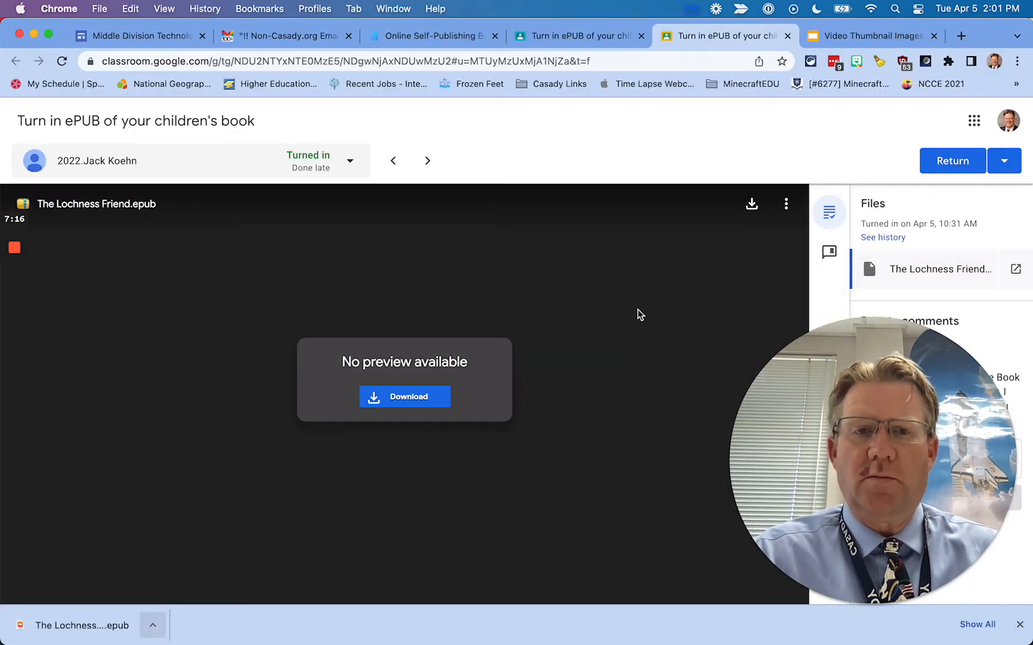
pyautogui.press('super+t')
pyautogui.write('lu')
pyautogui.press('Return')
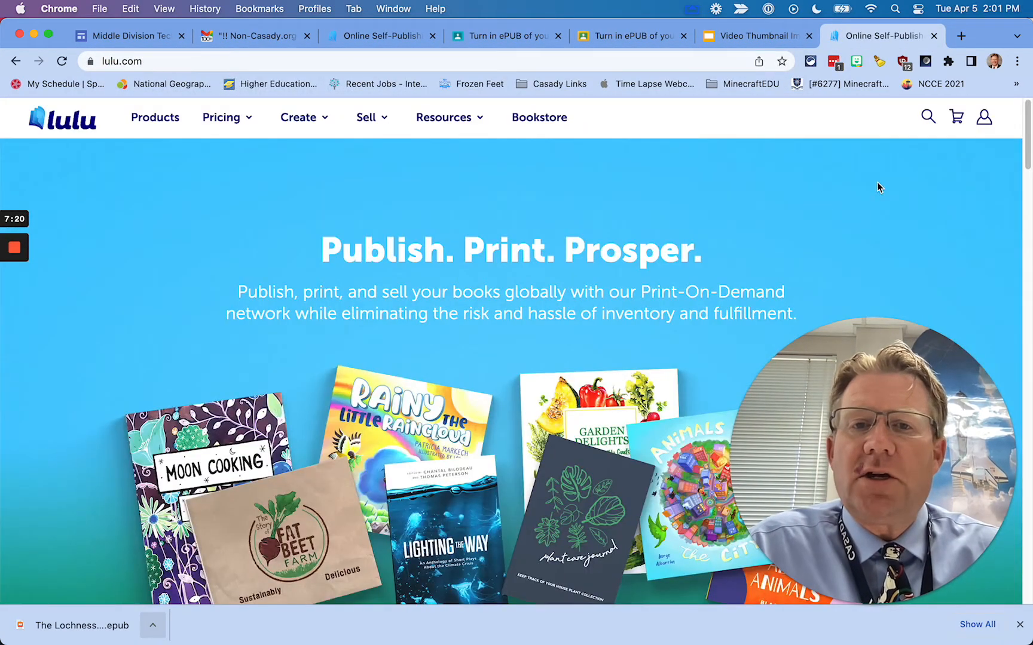
pyautogui.click(984, 117)
pyautogui.click(926, 153)
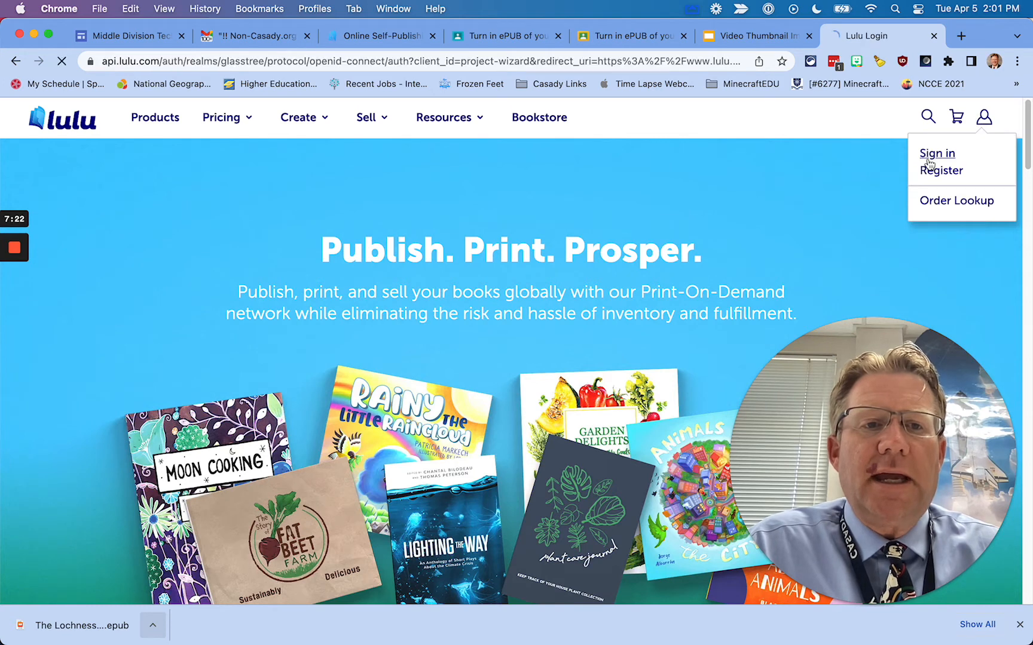
pyautogui.click(518, 426)
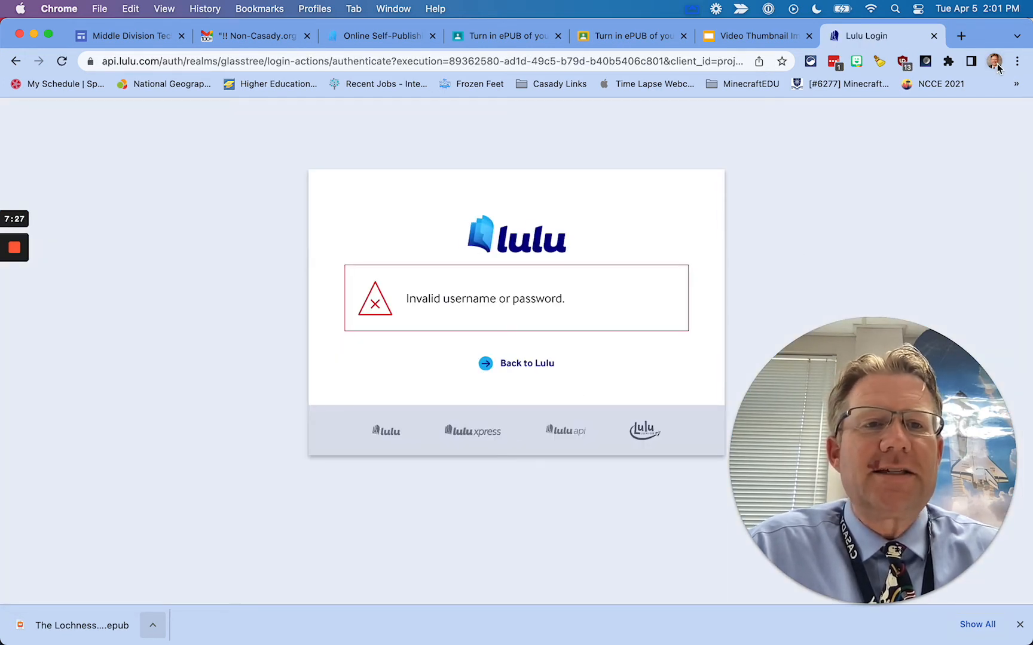
# Confirm the signed-in account and browse My Projects' 62 completed 6x9 book projects
pyautogui.moveTo(18, 250)
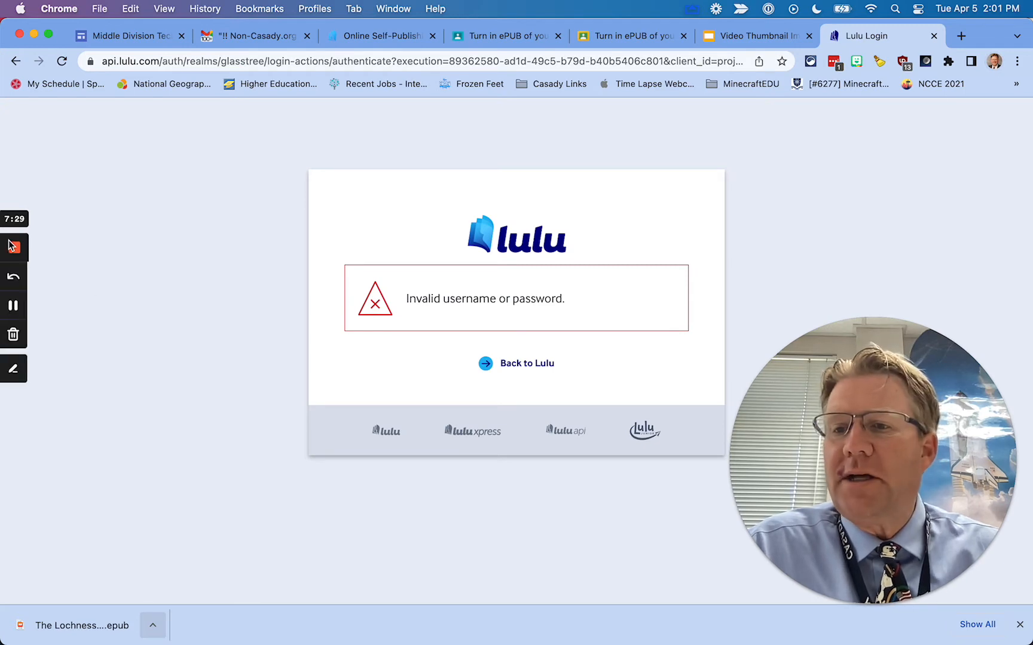
pyautogui.click(15, 306)
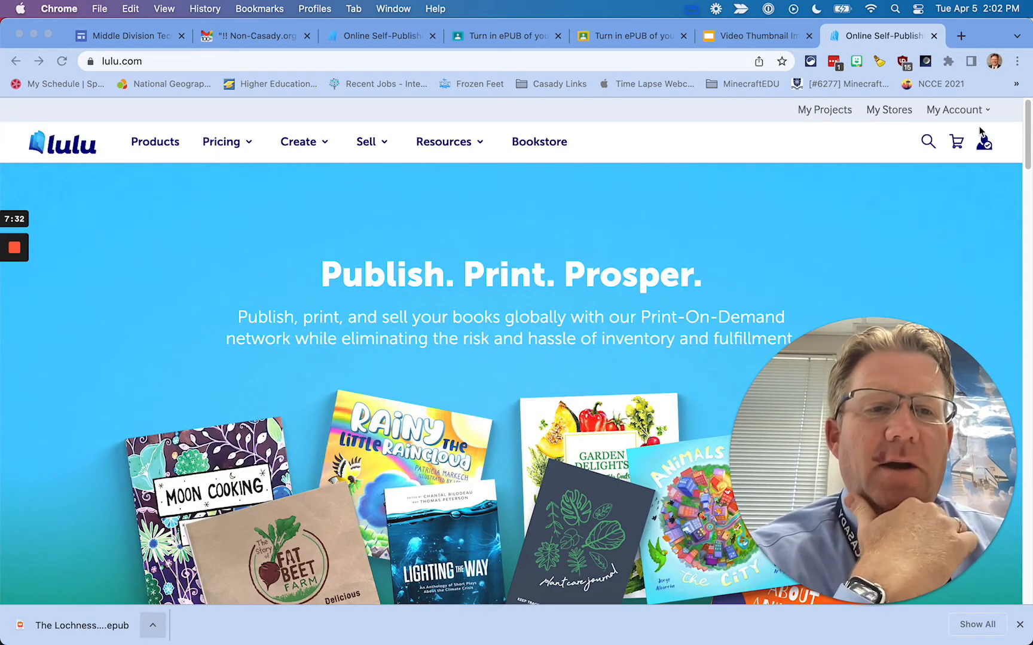
pyautogui.click(985, 152)
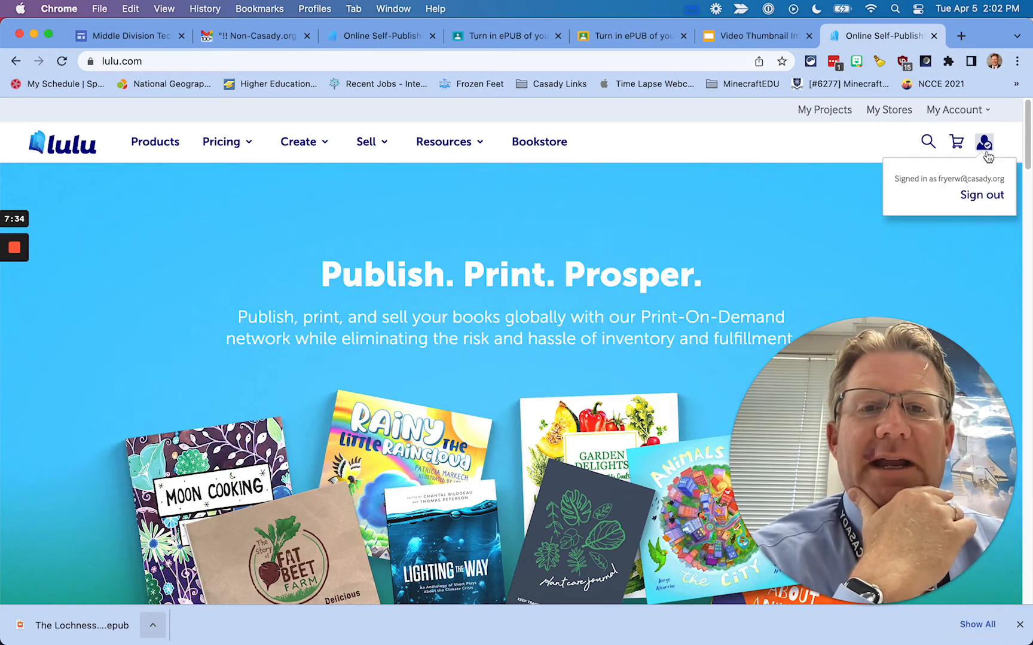
pyautogui.click(833, 113)
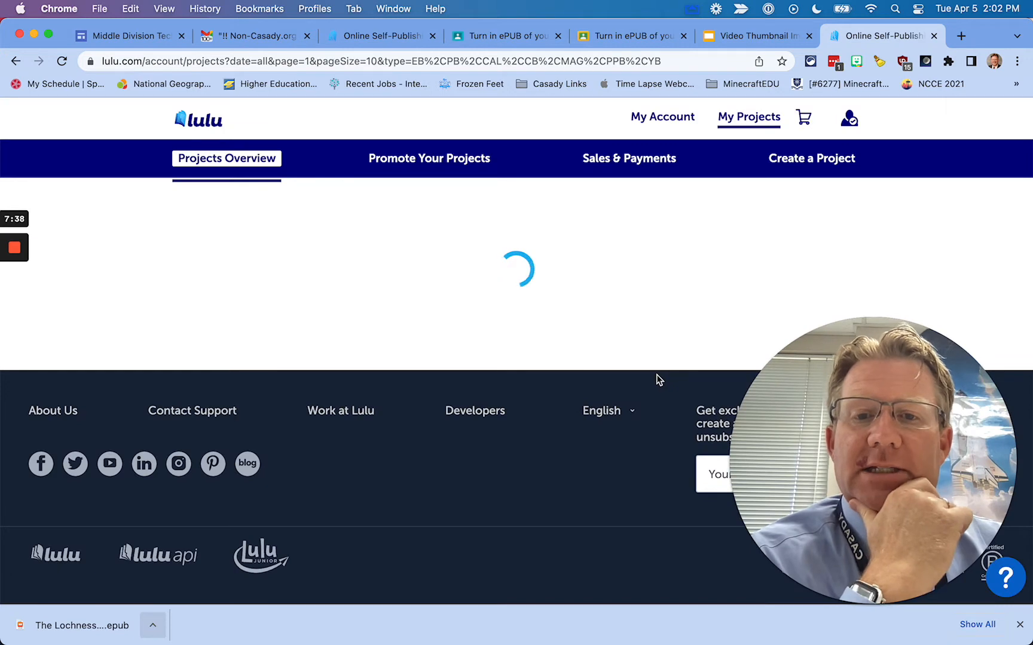
pyautogui.scroll(-5, 553, 400)
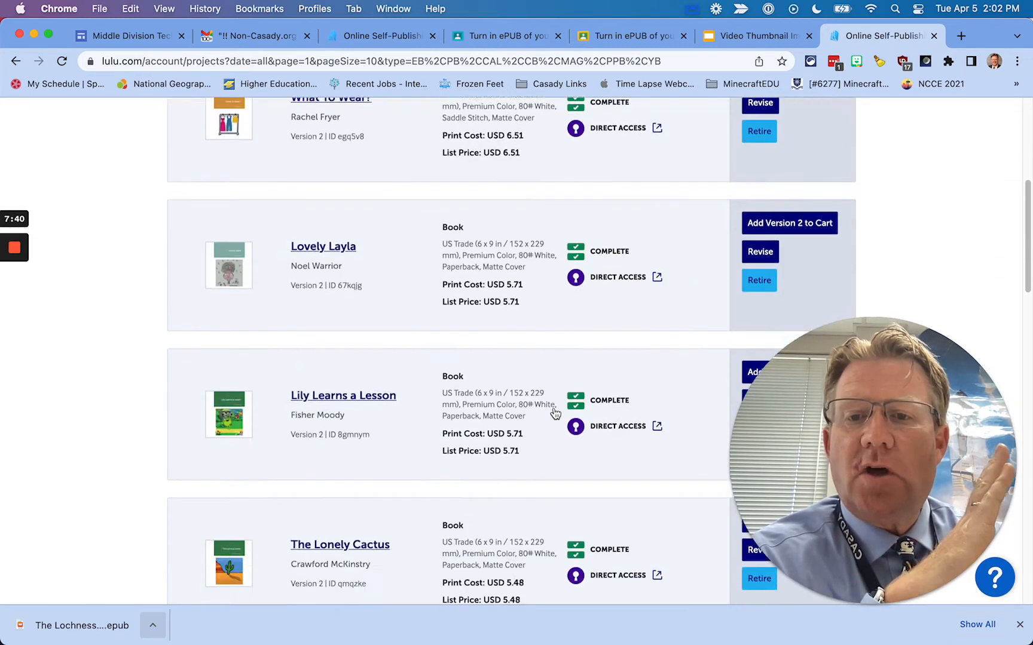
pyautogui.scroll(-8, 555, 413)
pyautogui.scroll(-2, 555, 412)
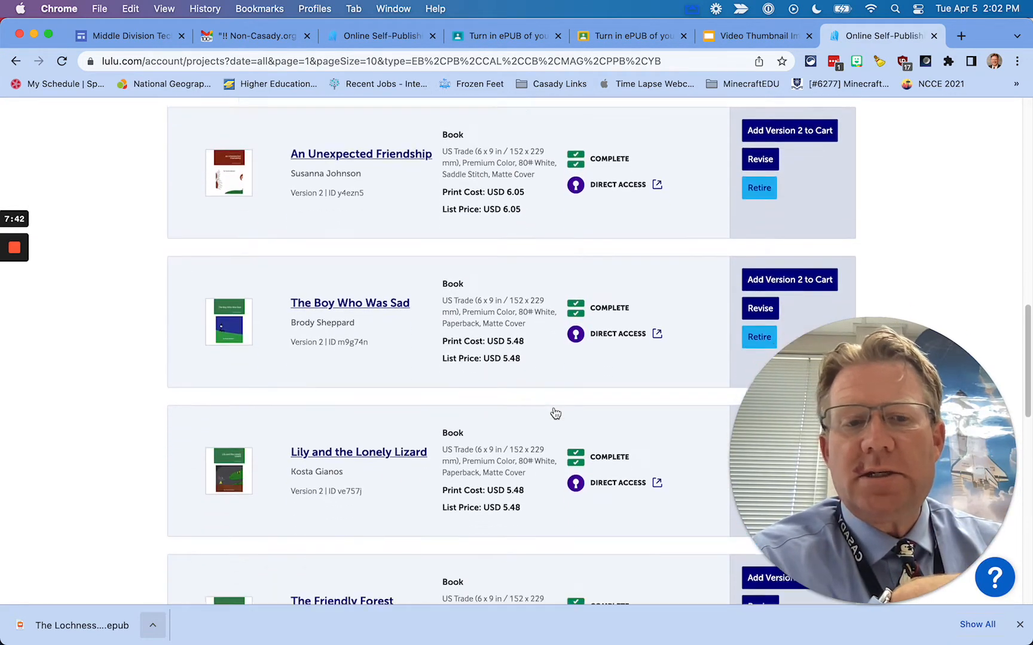
pyautogui.scroll(6, 556, 413)
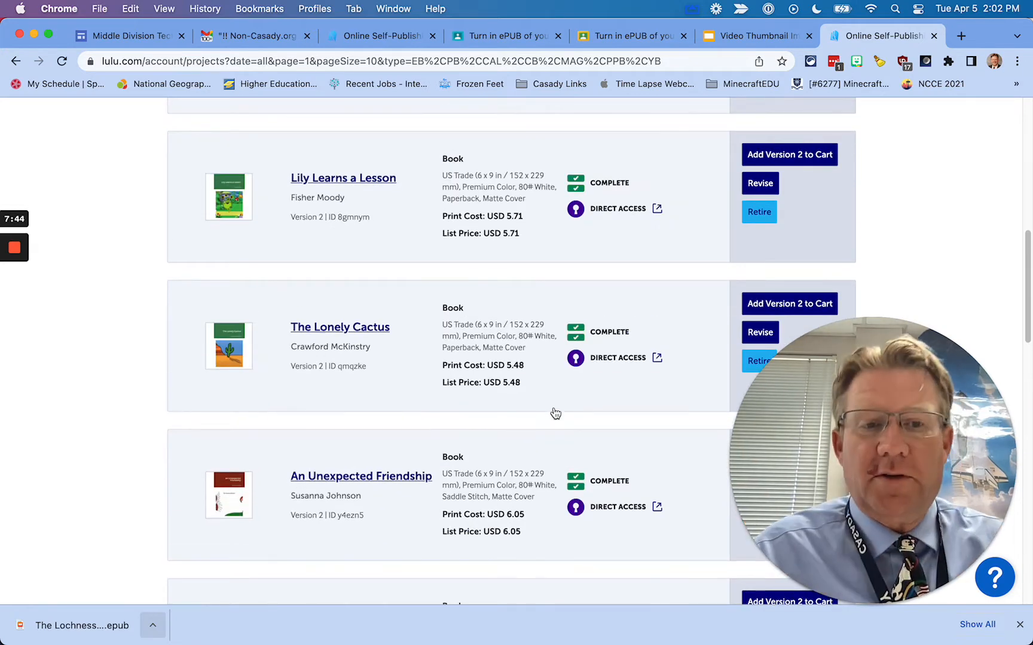
pyautogui.scroll(10, 555, 413)
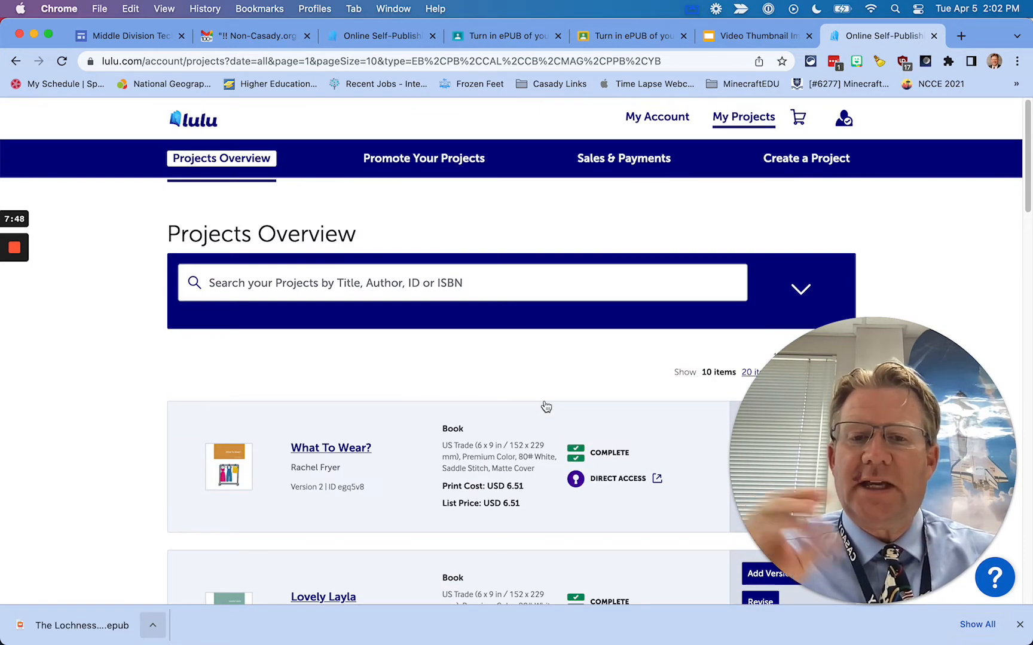
pyautogui.scroll(-1, 546, 406)
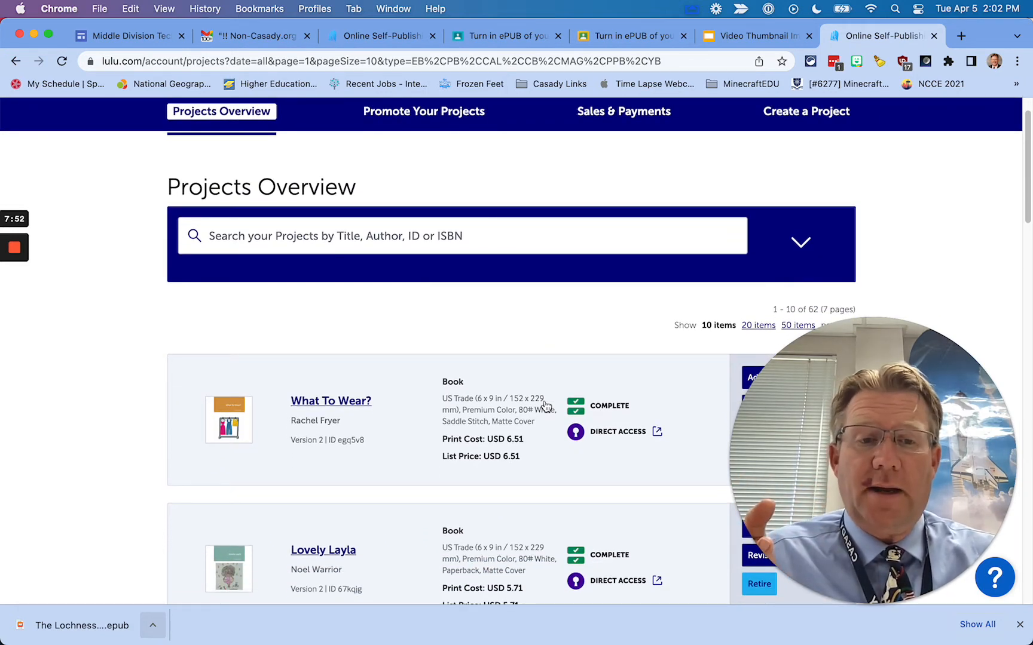
pyautogui.scroll(-2, 545, 406)
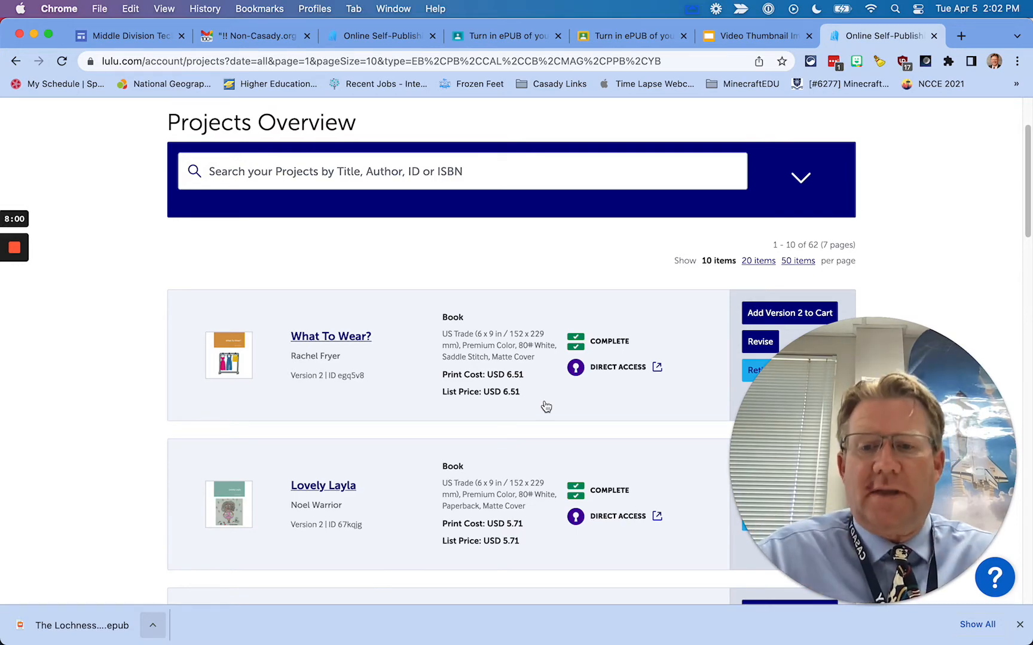
pyautogui.scroll(-5, 480, 426)
pyautogui.scroll(-8, 473, 423)
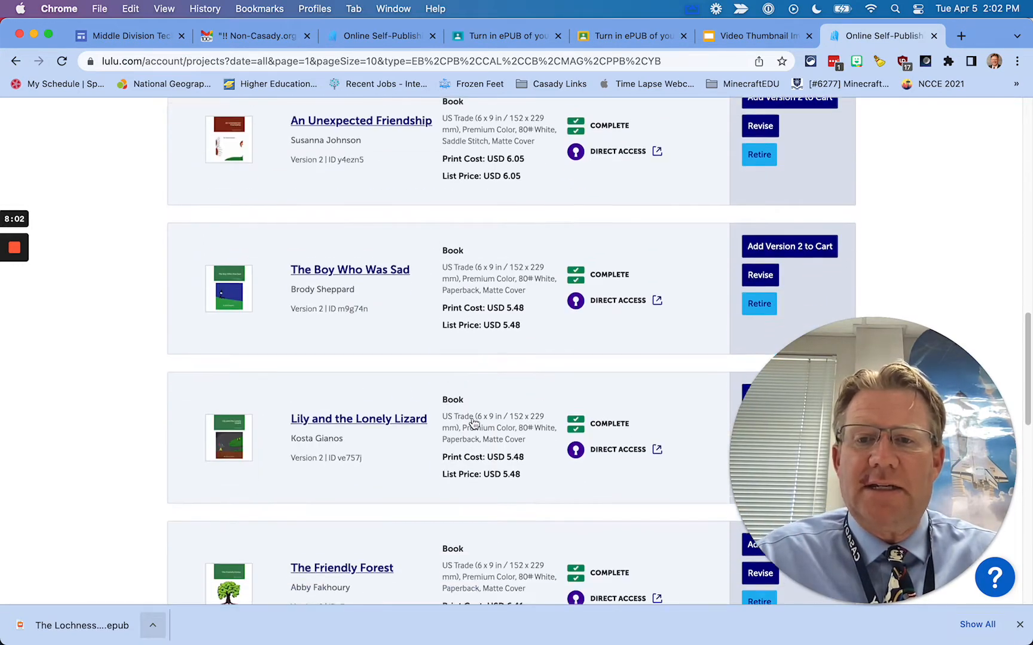
pyautogui.scroll(7, 474, 424)
pyautogui.scroll(10, 473, 424)
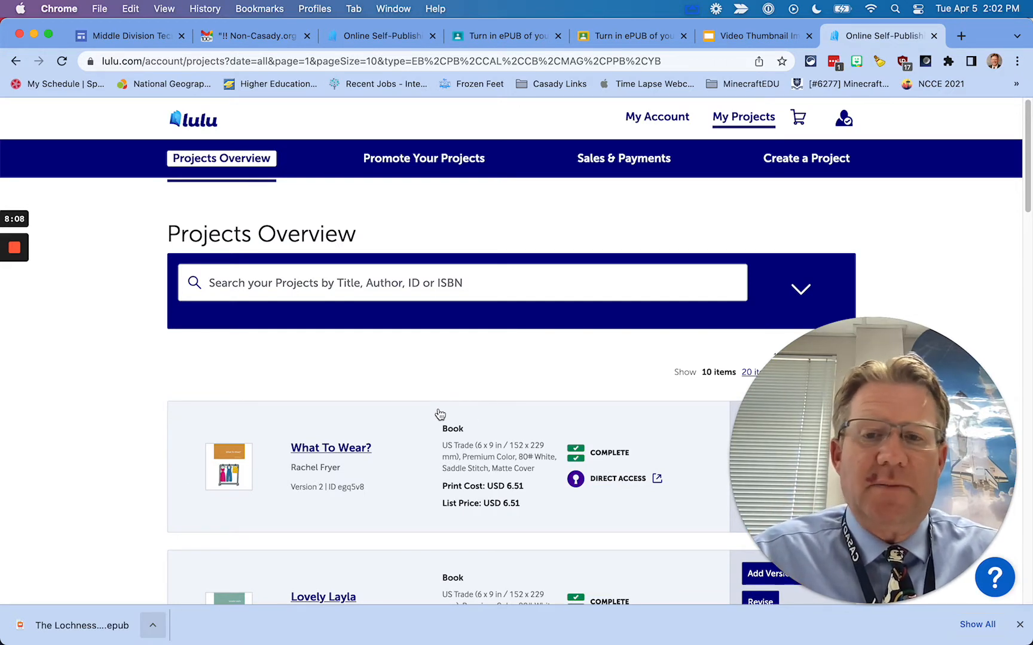
# Open The Lochness Friend LULU PDF from Finder in Preview
pyautogui.moveTo(18, 159)
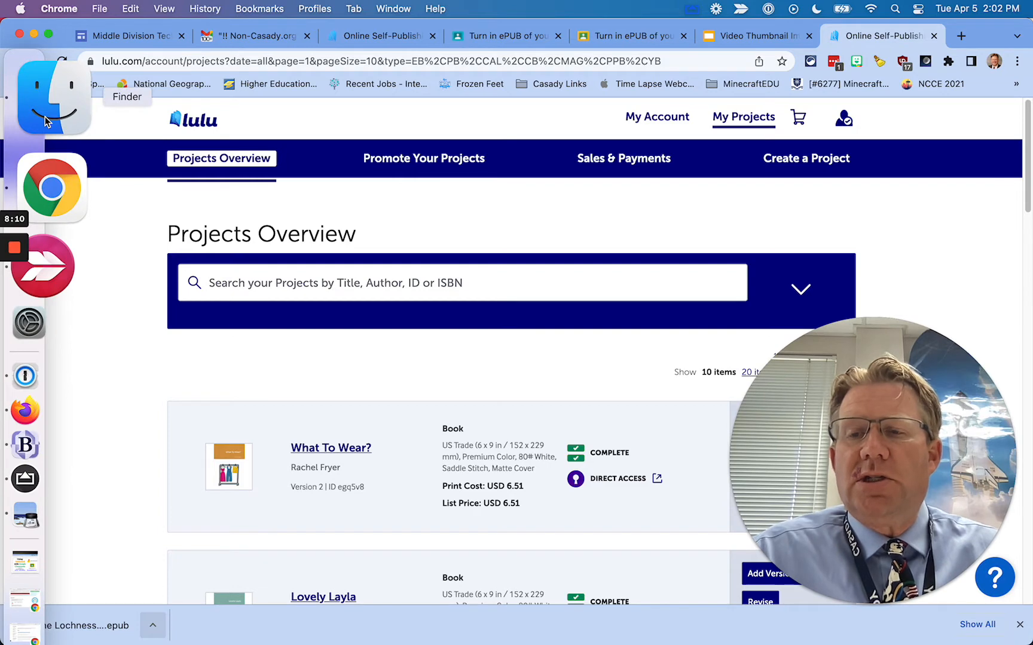
pyautogui.click(46, 119)
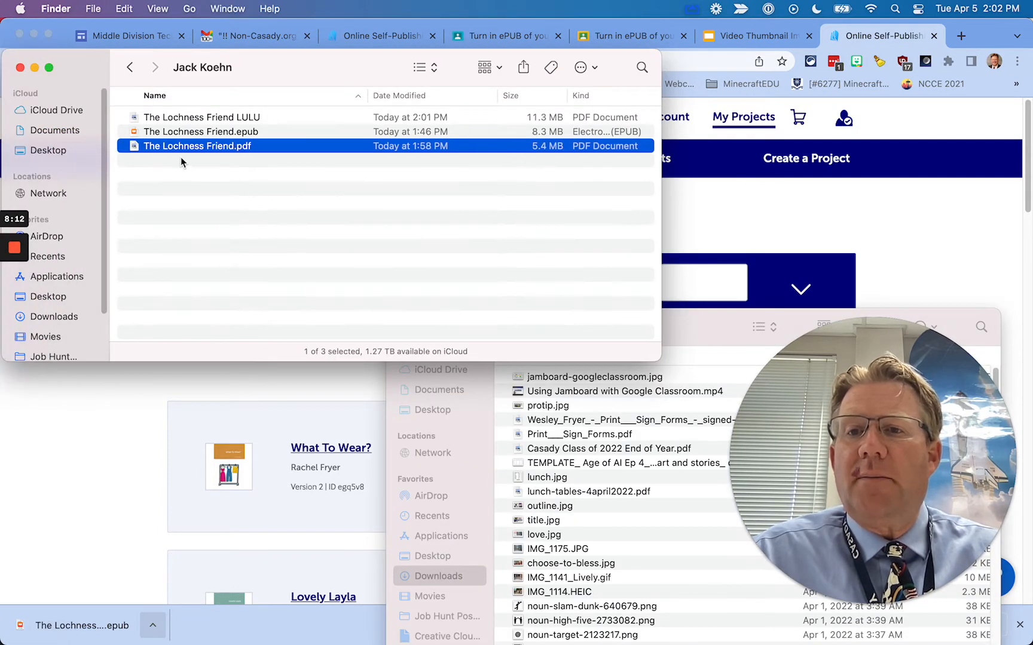
pyautogui.doubleClick(183, 119)
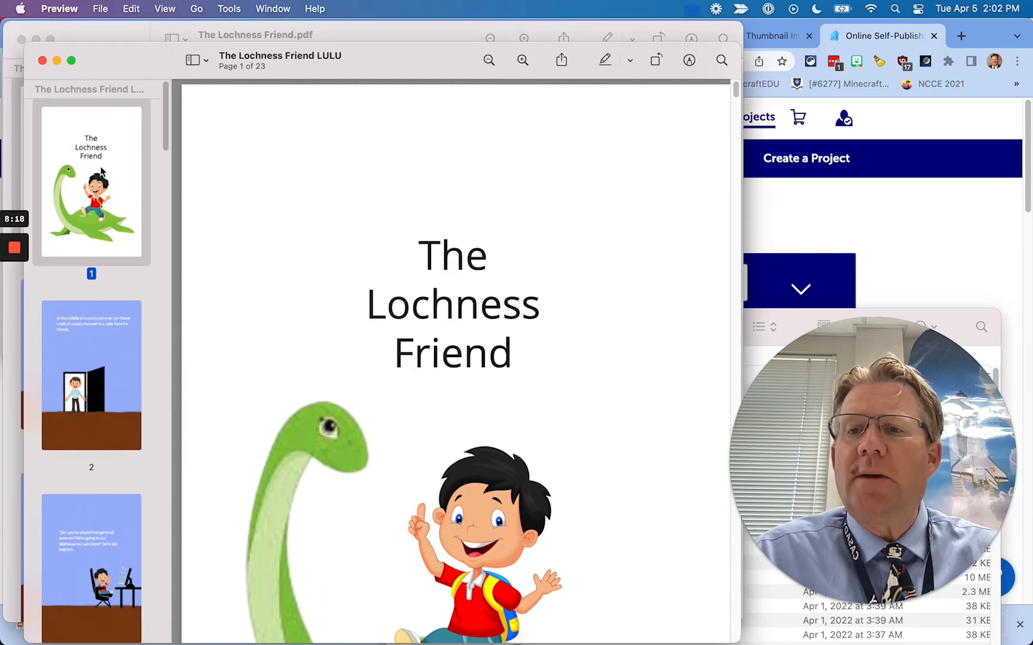
# Export it as a 72 pixels/inch JPEG named The Lochness Friend COVER, then quit Preview
pyautogui.click(100, 6)
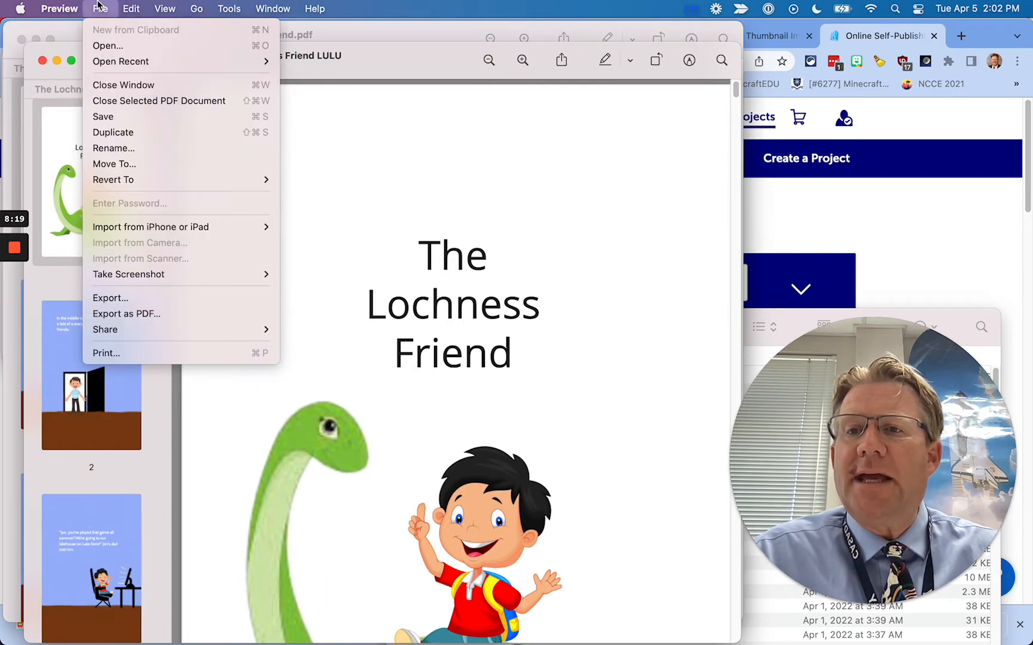
pyautogui.click(132, 303)
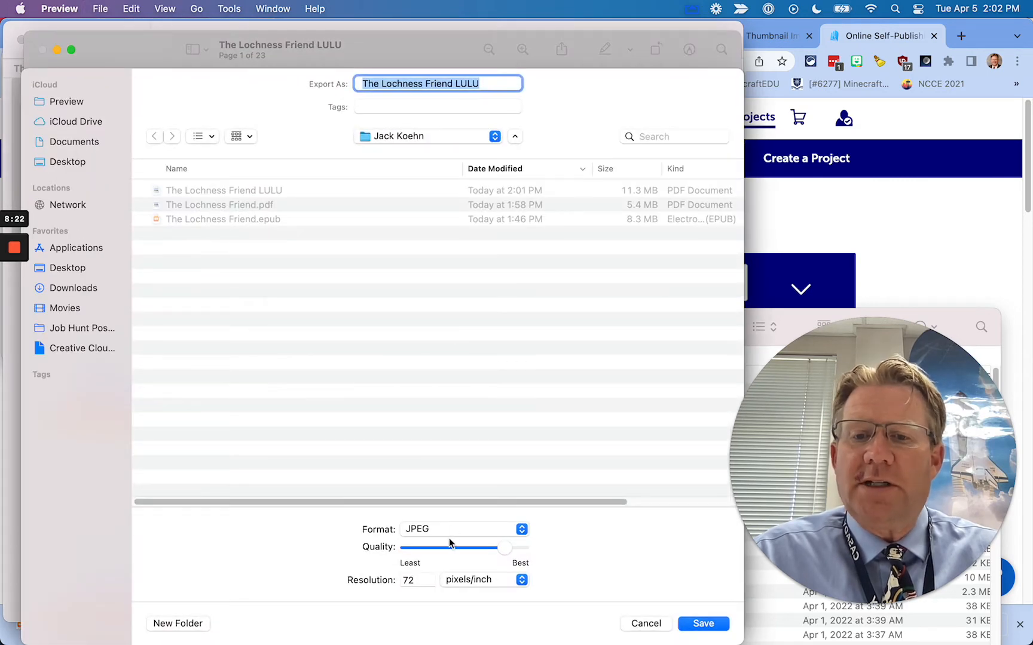
pyautogui.click(433, 530)
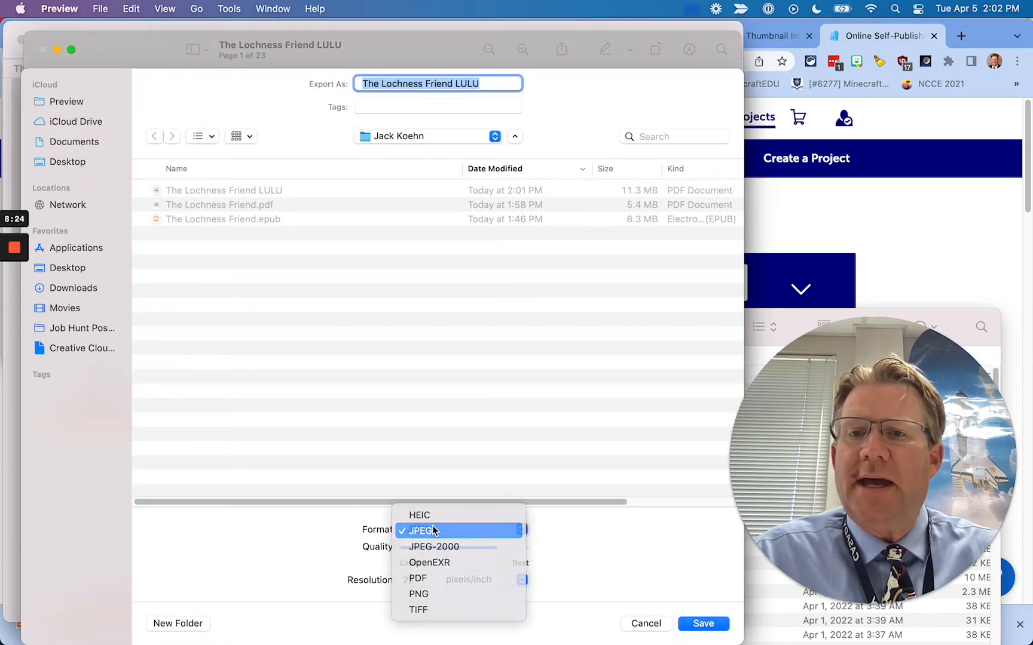
pyautogui.click(433, 530)
pyautogui.doubleClick(472, 84)
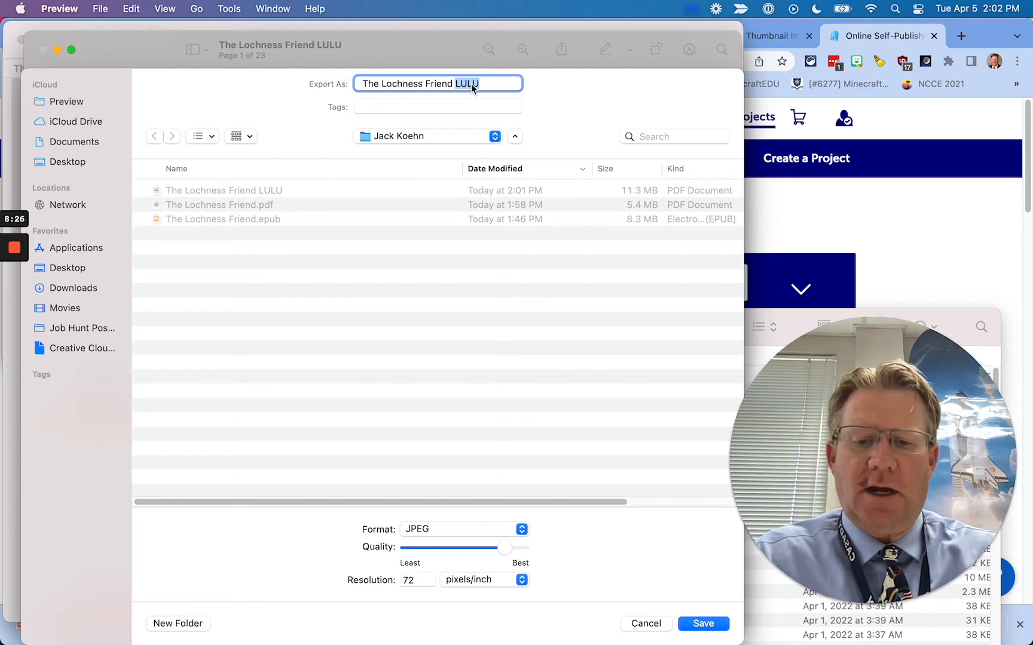
pyautogui.write('COVER')
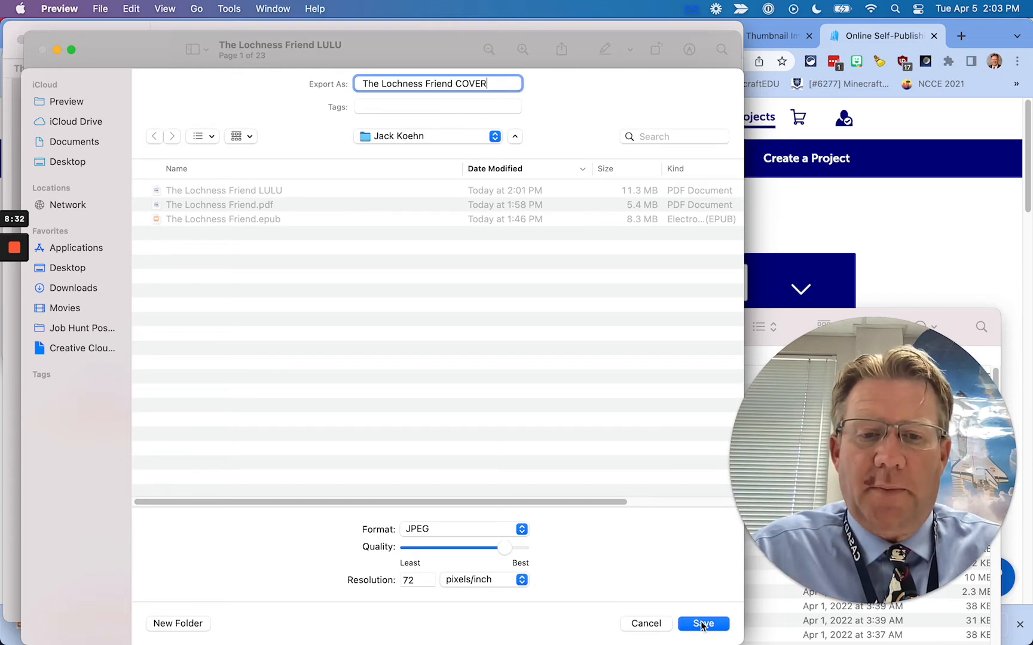
pyautogui.click(703, 624)
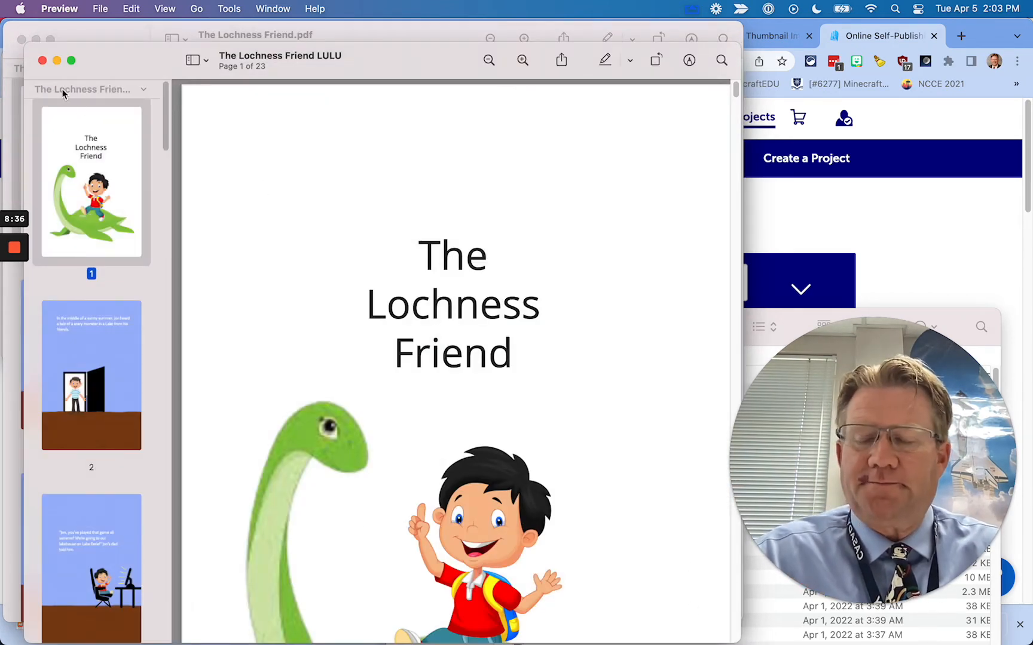
pyautogui.press('super+q')
# Preview the COVER JPEG, then open it with Skitch, discarding the old Skitch note
pyautogui.click(191, 202)
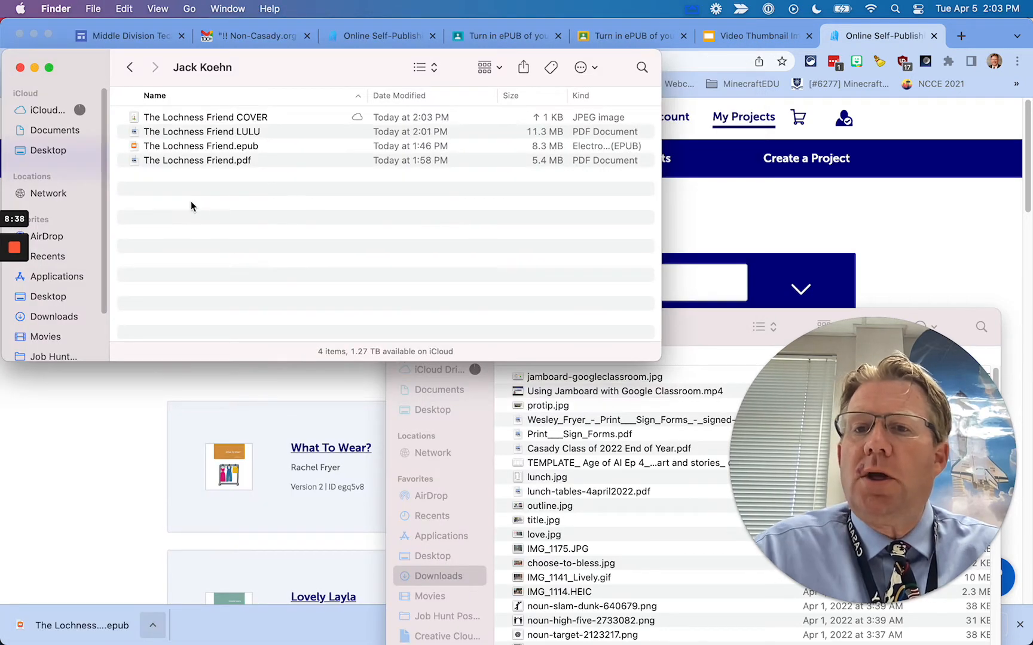
pyautogui.doubleClick(222, 116)
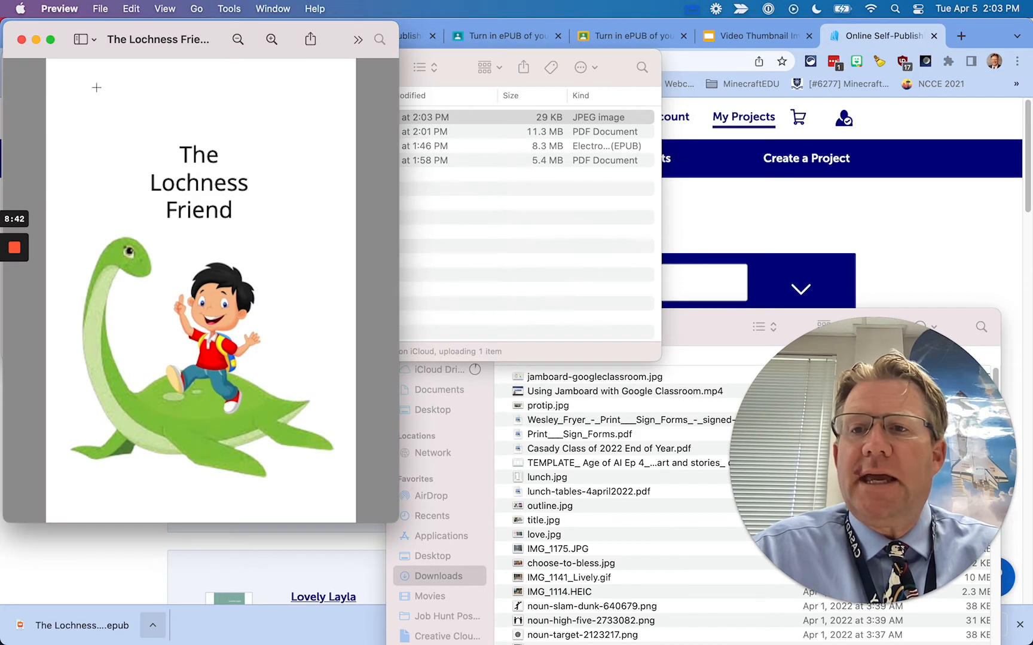
pyautogui.click(22, 39)
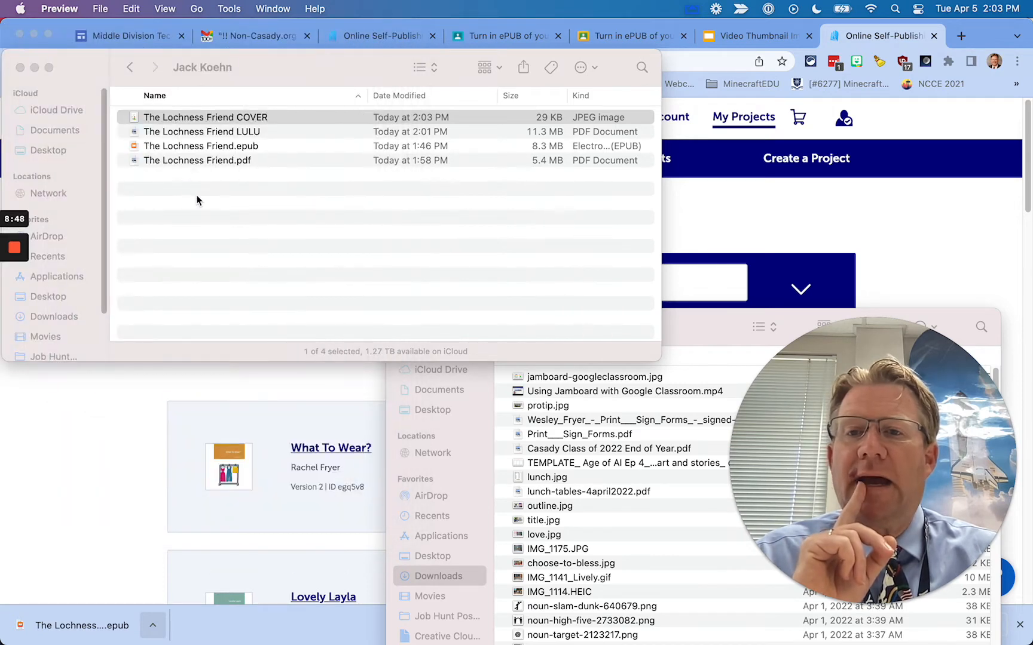
pyautogui.rightClick(182, 119)
pyautogui.moveTo(197, 141)
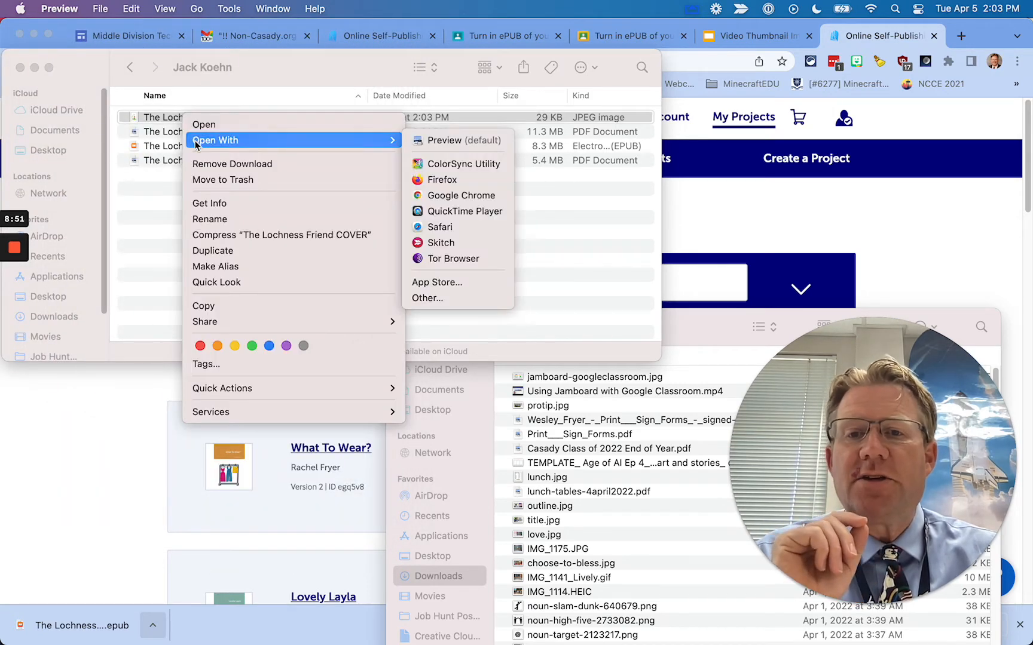
pyautogui.click(435, 243)
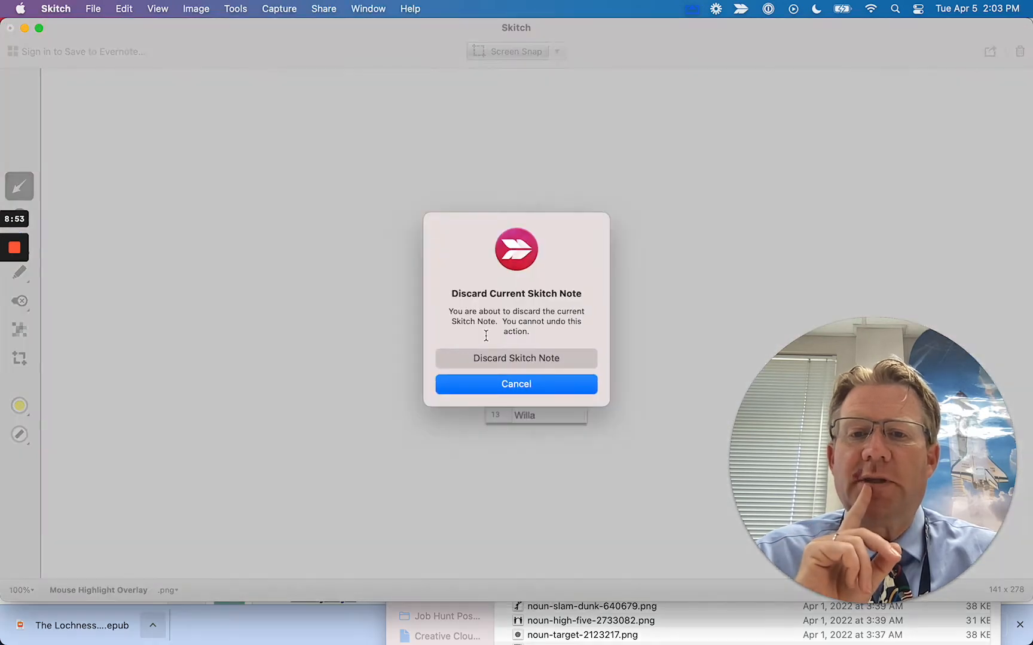
pyautogui.click(505, 359)
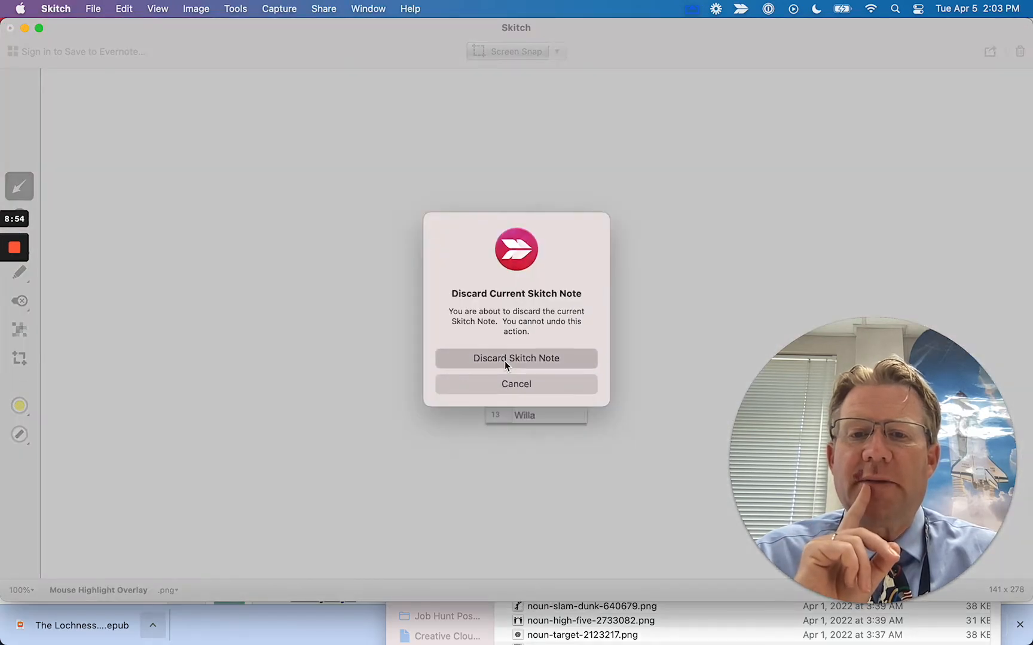
# Crop the title band off the top of the cover, leaving a 432 x 422 image
pyautogui.moveTo(553, 202); pyautogui.dragTo(529, 223)
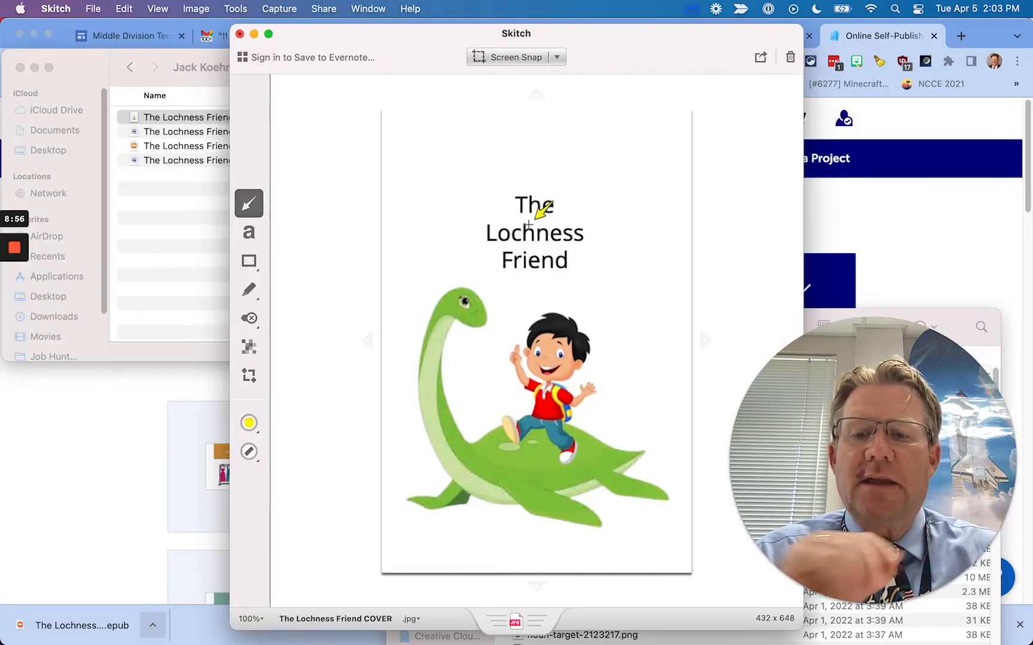
pyautogui.press('super+z')
pyautogui.click(278, 8)
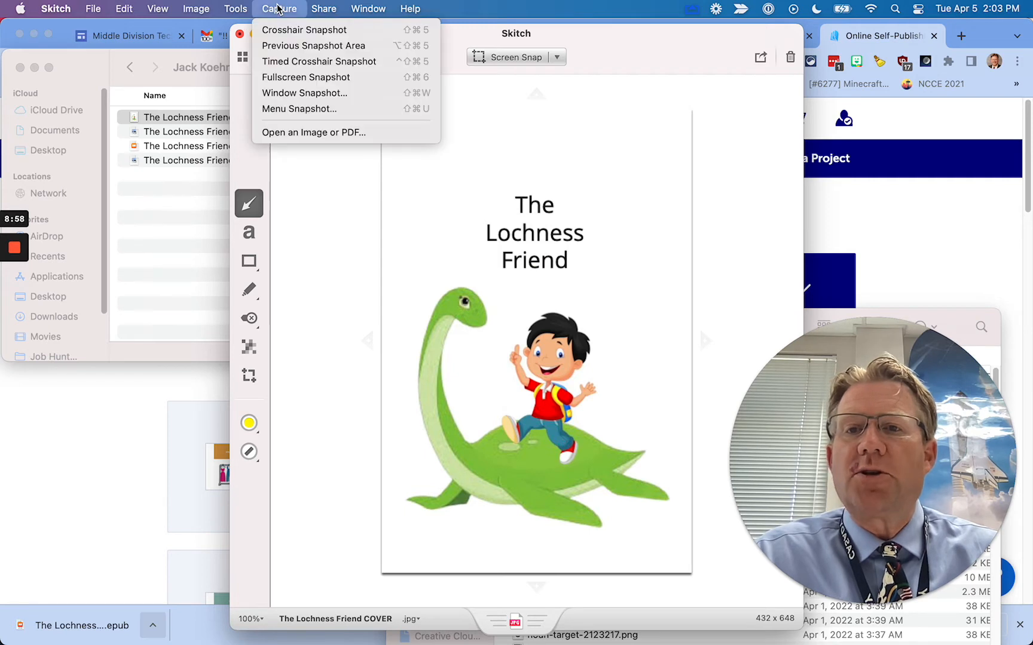
pyautogui.moveTo(236, 6)
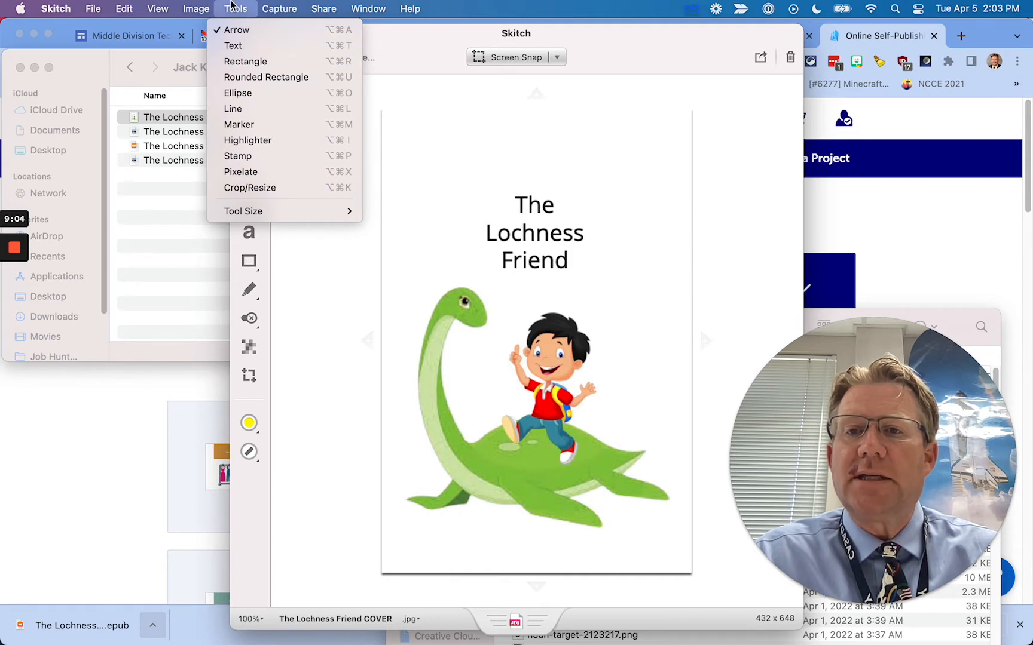
pyautogui.click(233, 6)
pyautogui.press('c')
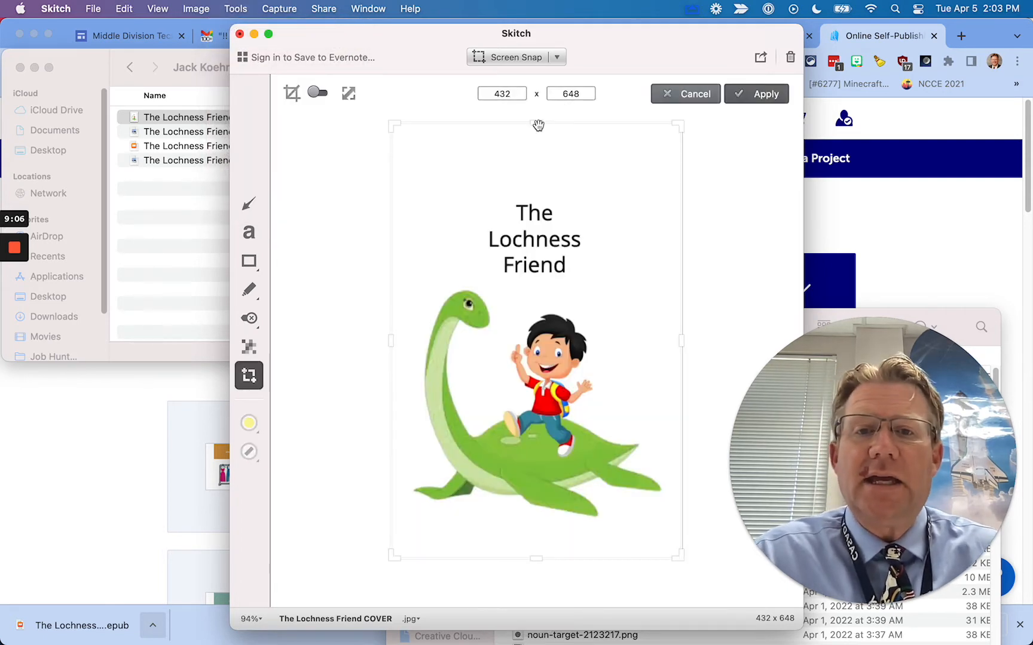
pyautogui.moveTo(536, 124); pyautogui.dragTo(534, 275)
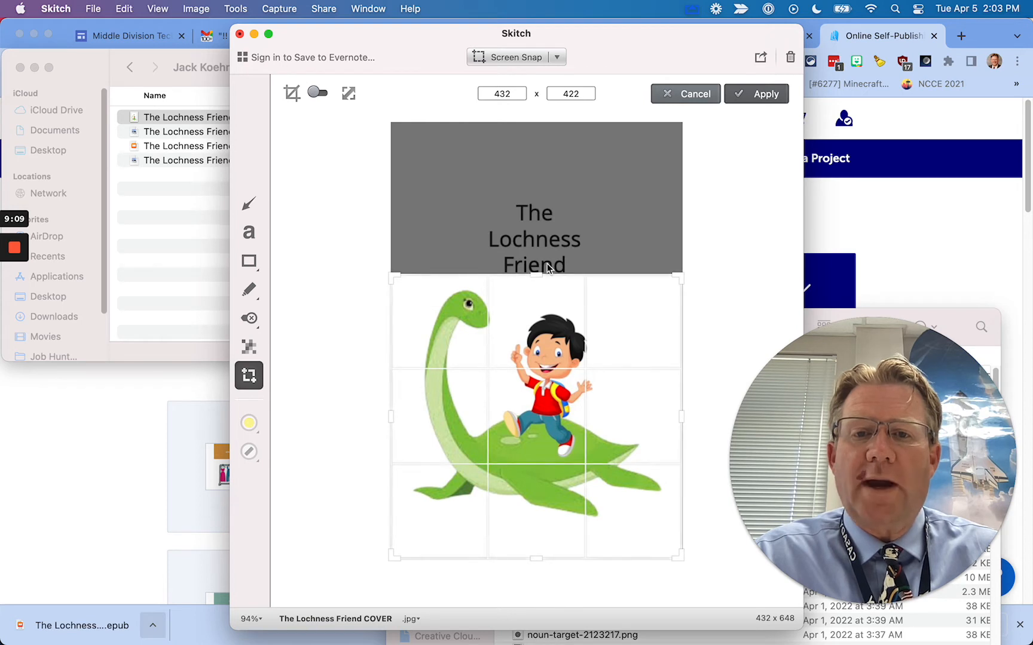
pyautogui.click(747, 97)
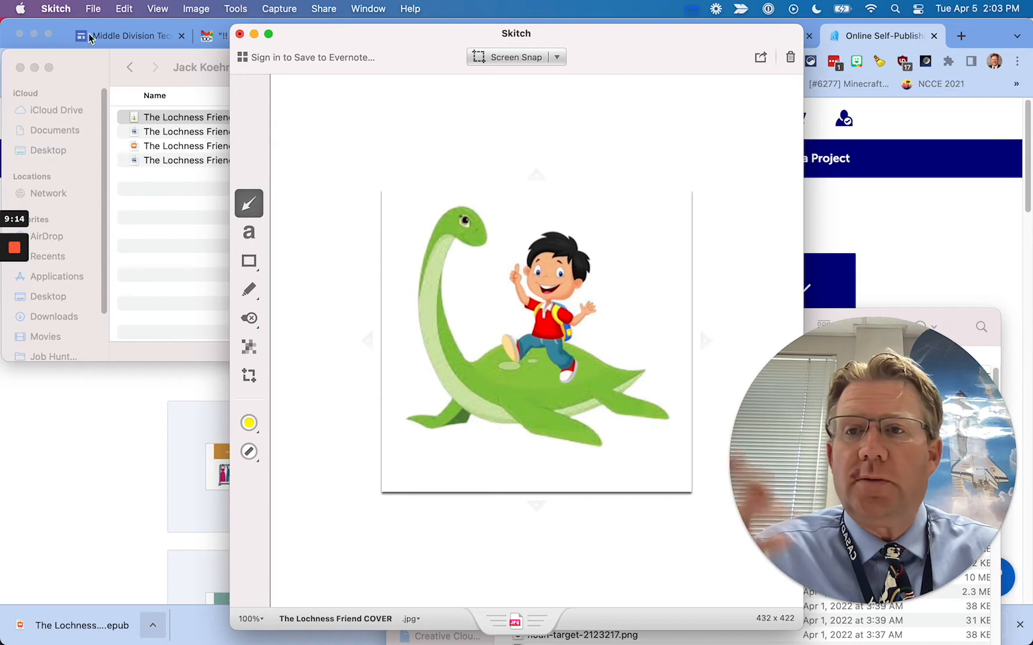
# Drag the cropped image out of Skitch into the student's Finder folder
pyautogui.click(95, 8)
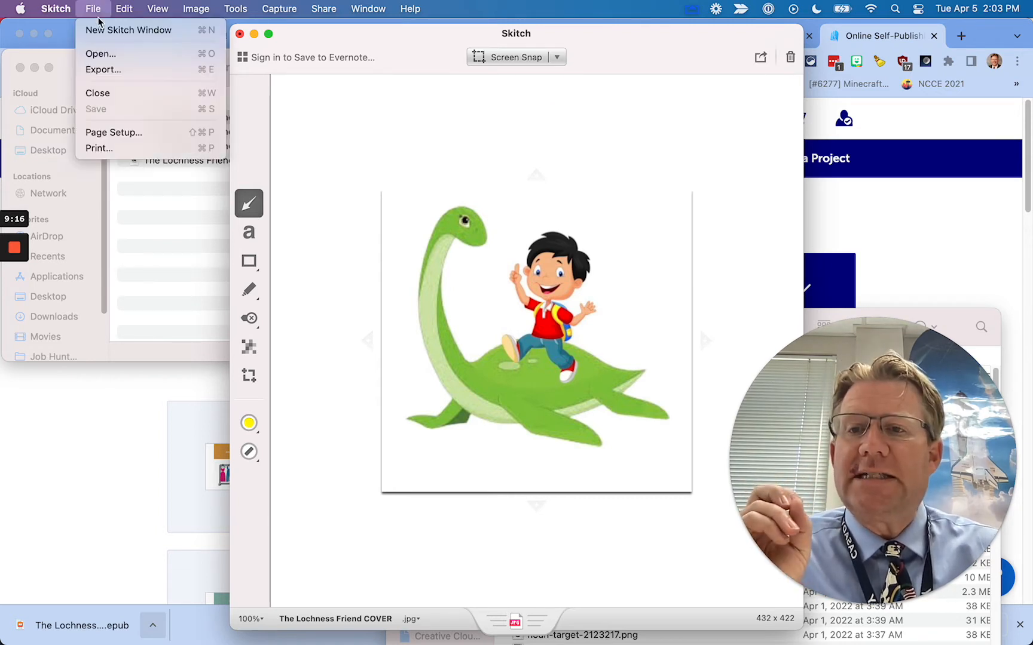
pyautogui.click(87, 6)
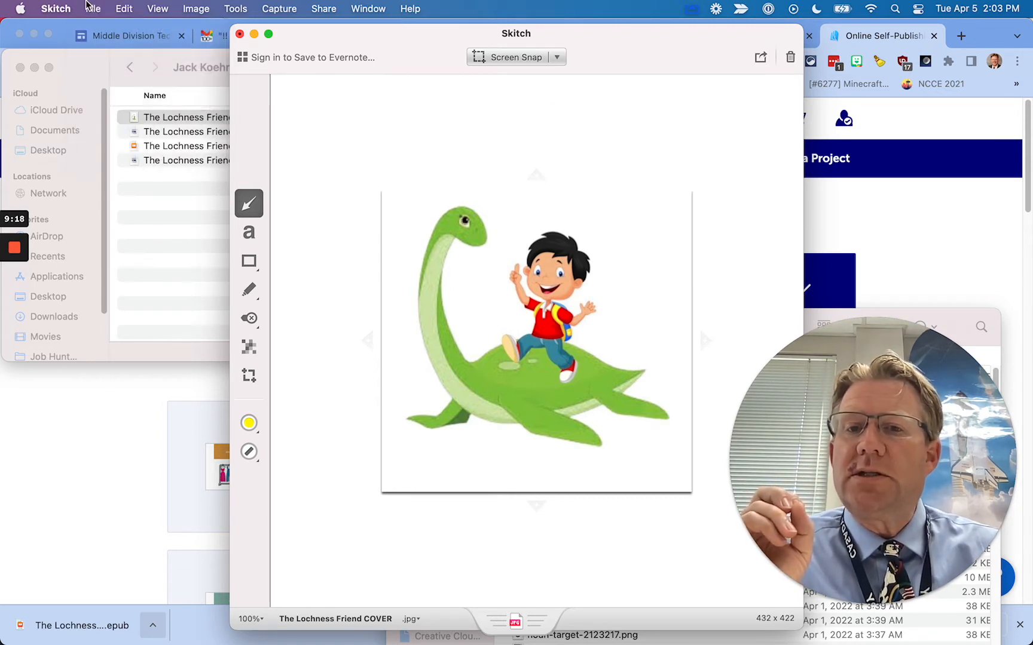
pyautogui.moveTo(406, 50); pyautogui.dragTo(449, 56)
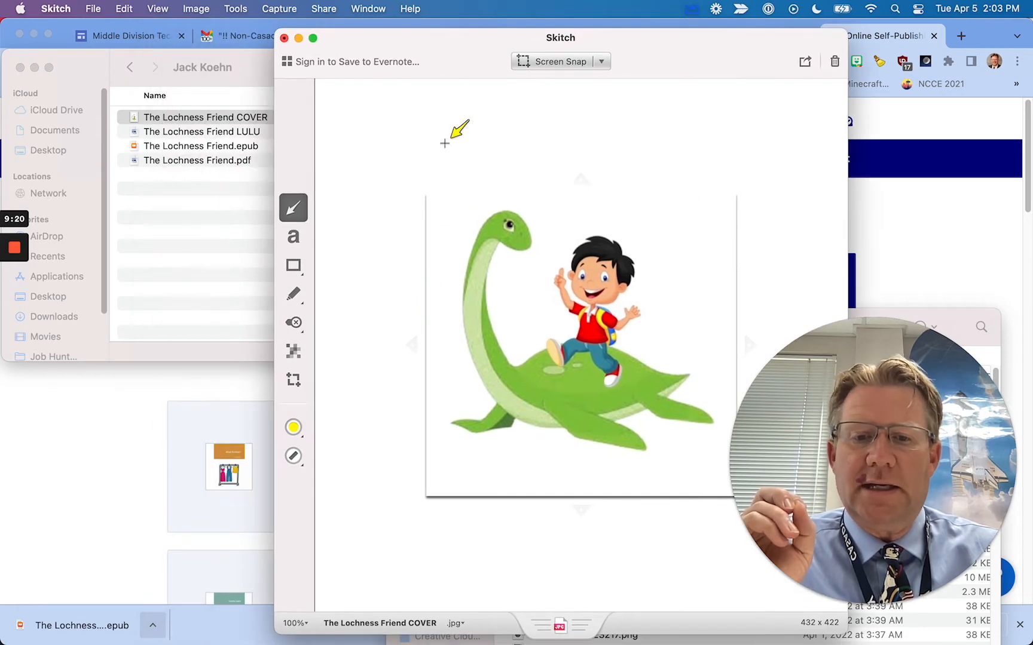
pyautogui.moveTo(559, 622); pyautogui.dragTo(279, 275)
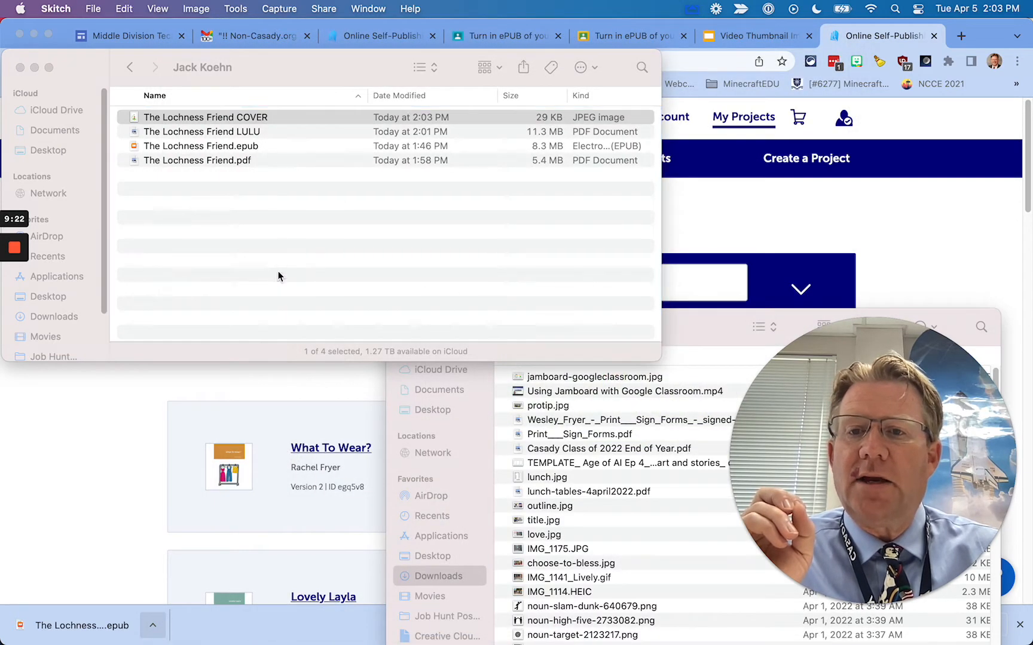
# Rename the cropped file to The_Lochness_Friend_COVER2.jpg and preview it to check
pyautogui.click(226, 239)
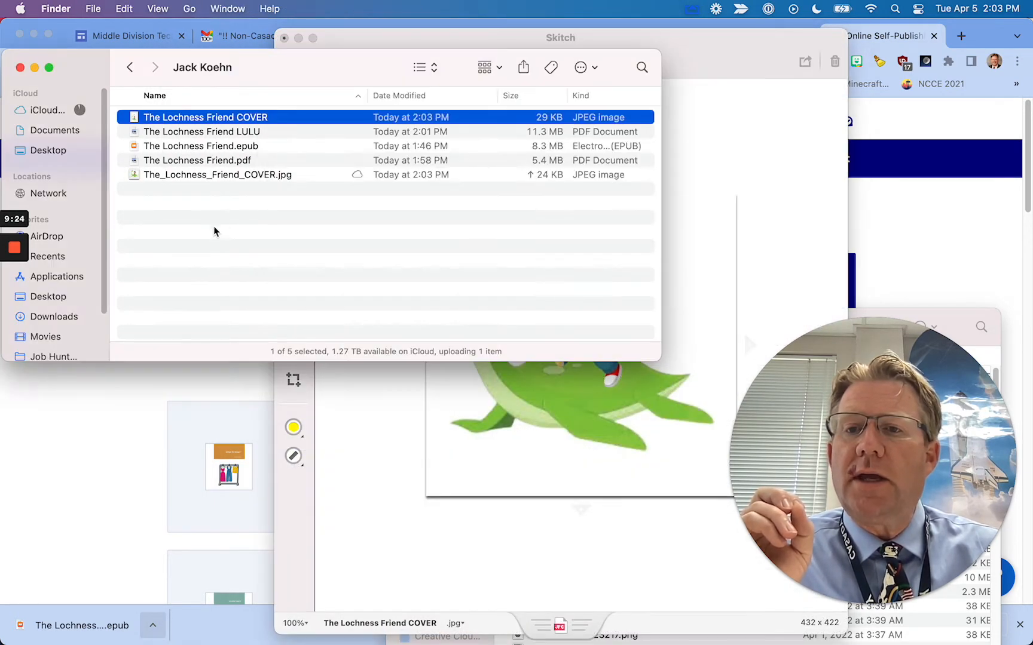
pyautogui.click(272, 175)
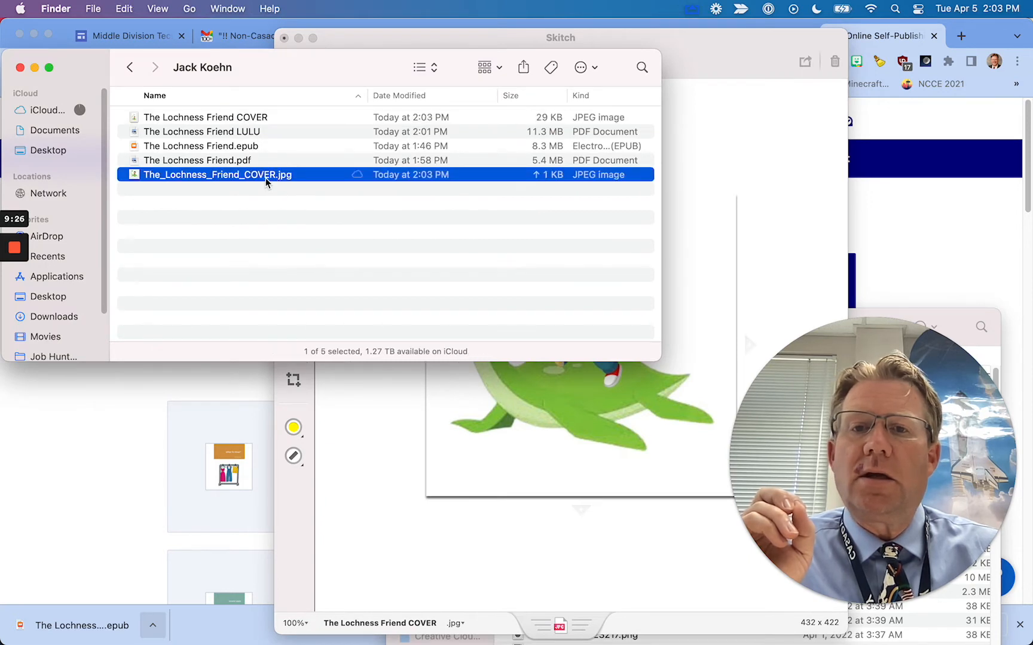
pyautogui.click(267, 177)
pyautogui.click(275, 174)
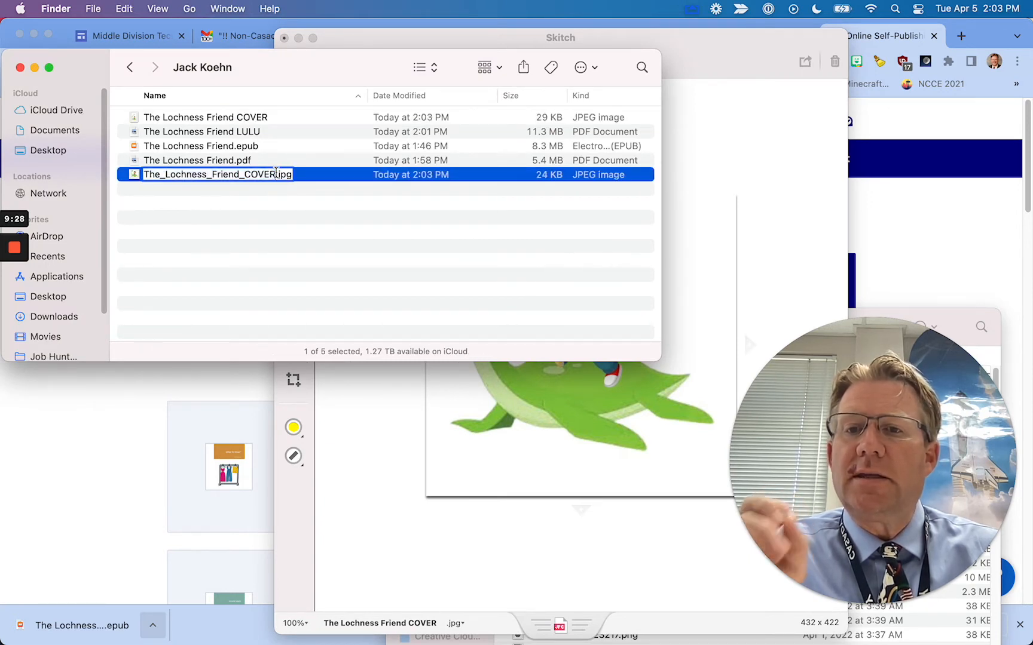
pyautogui.write('2')
pyautogui.press('Return')
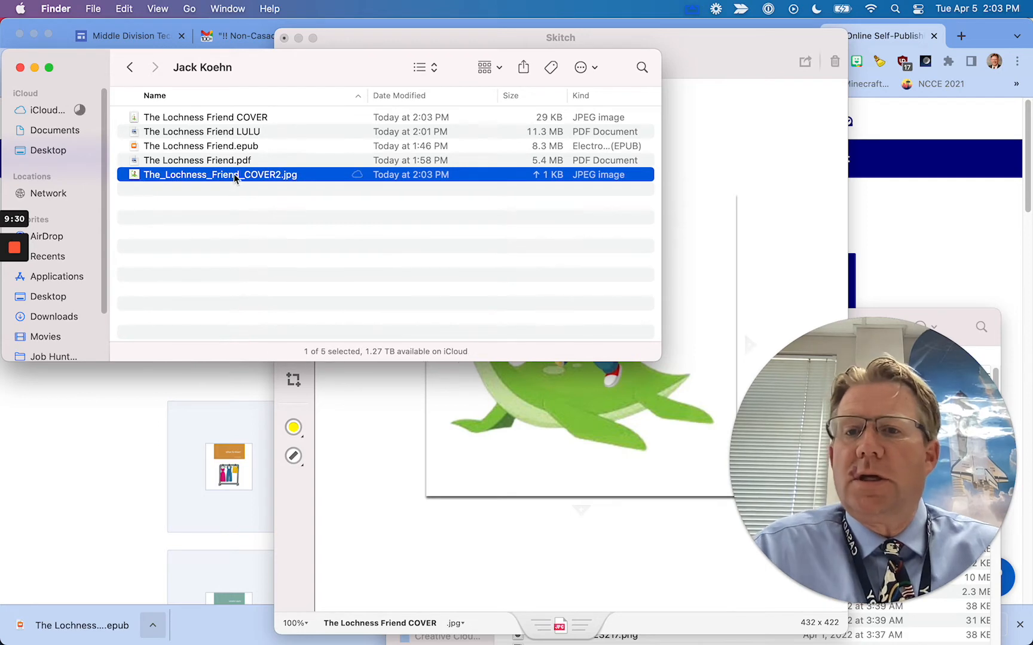
pyautogui.doubleClick(224, 175)
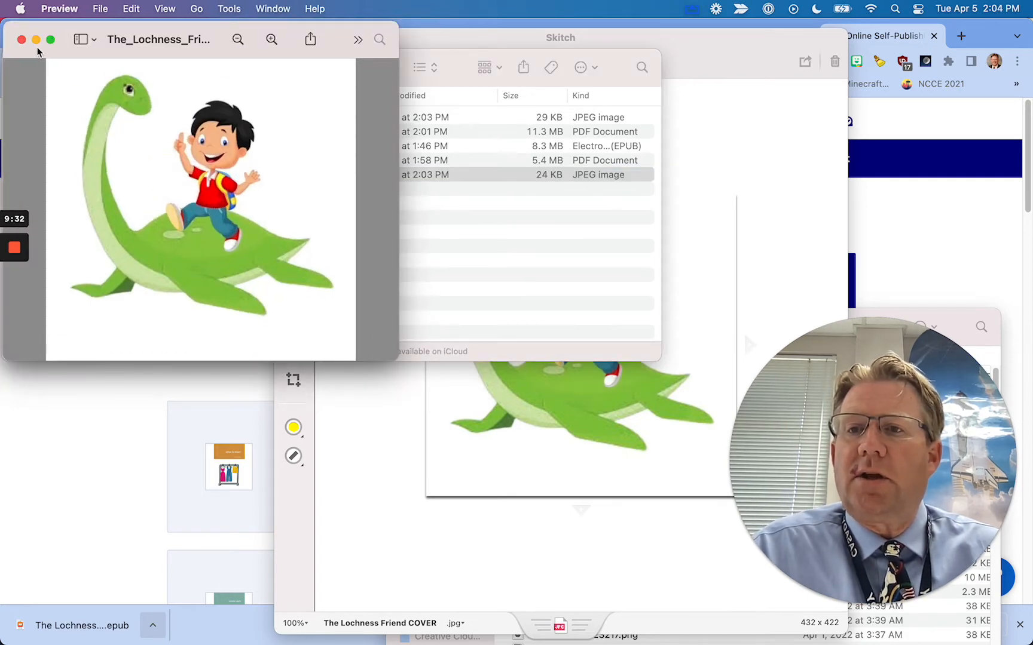
pyautogui.click(21, 39)
# Review the cover, EPUB and LULU PDF files, then return to Lulu's Projects Overview
pyautogui.click(252, 177)
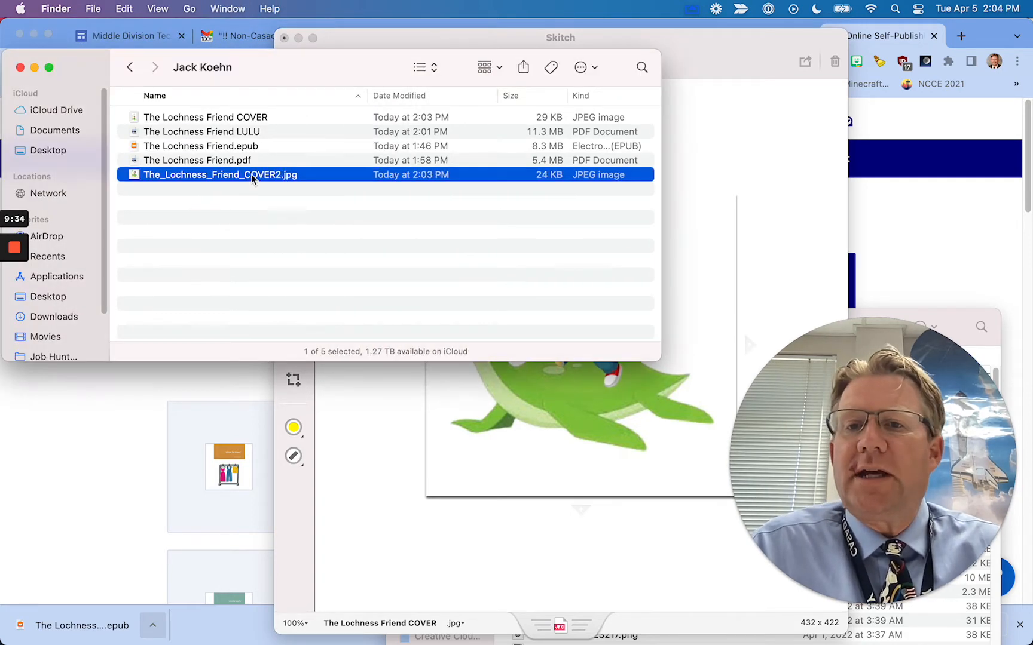
pyautogui.click(233, 147)
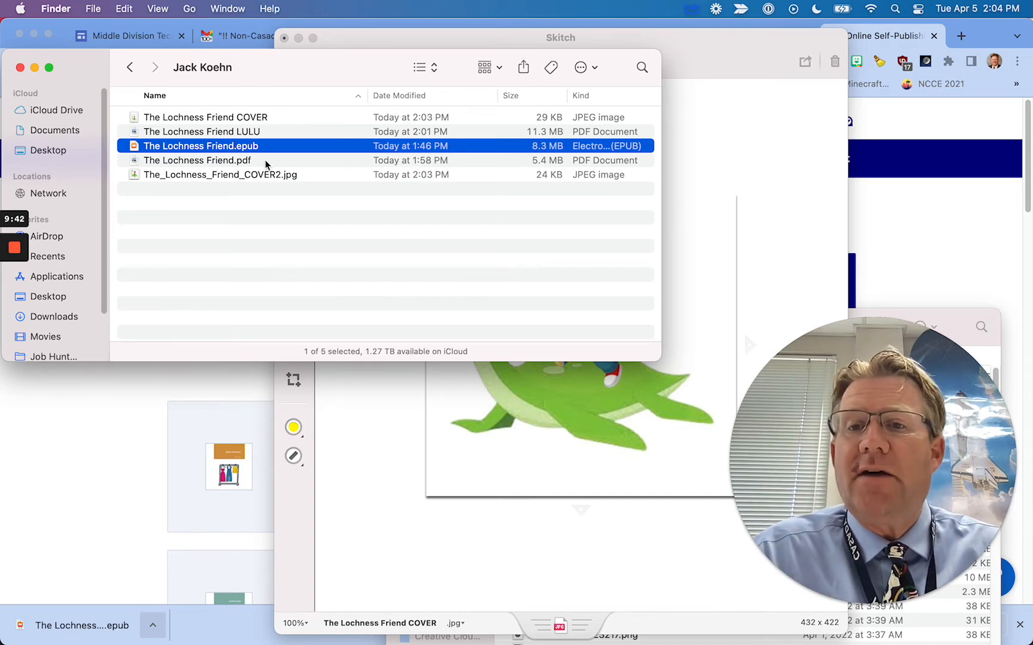
pyautogui.click(209, 133)
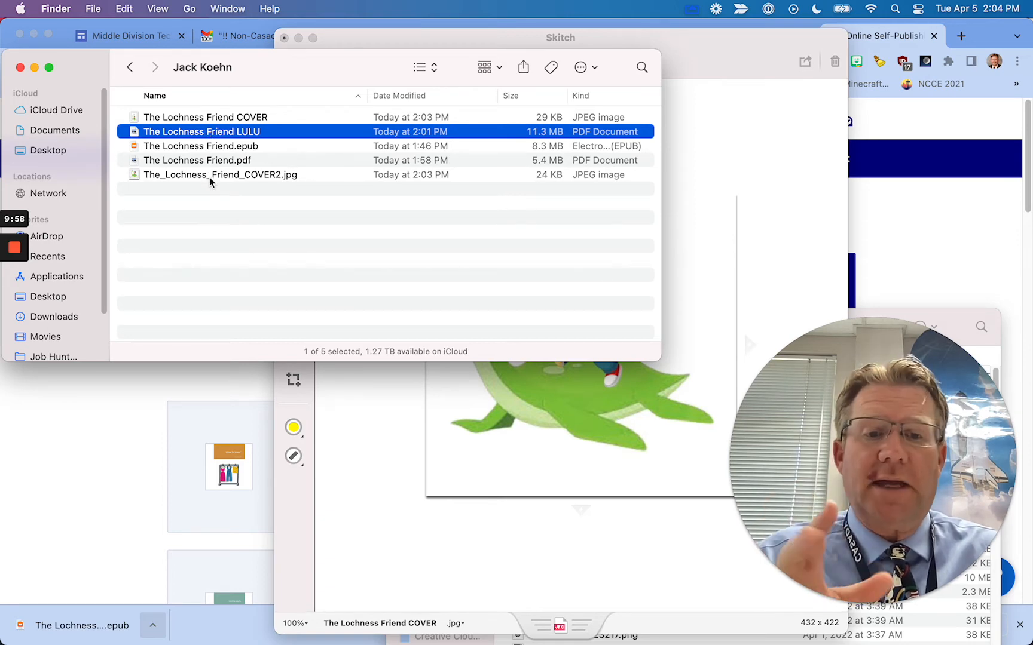
pyautogui.click(126, 393)
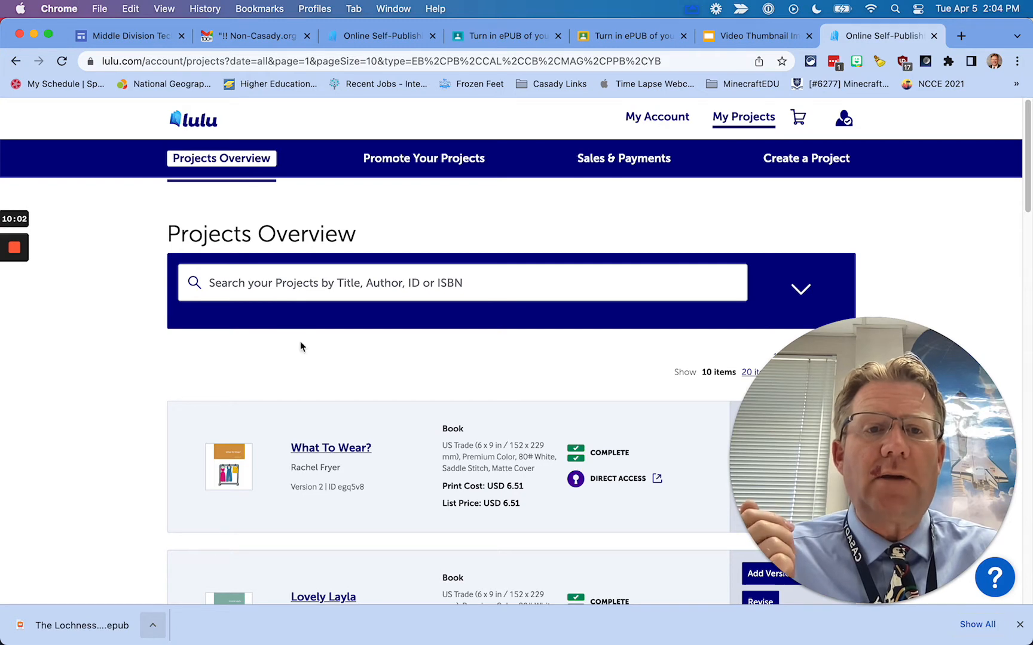
# Start a new Lulu print book project published to the Lulu Bookstore only, without Global Distribution
pyautogui.click(788, 162)
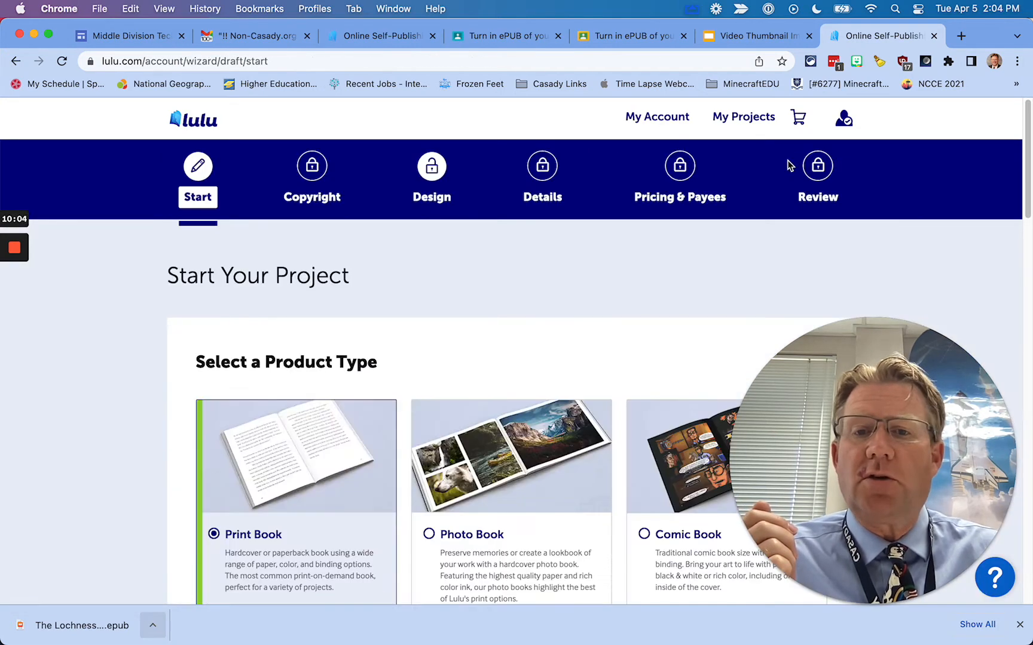
pyautogui.scroll(-1, 715, 344)
pyautogui.scroll(-15, 640, 262)
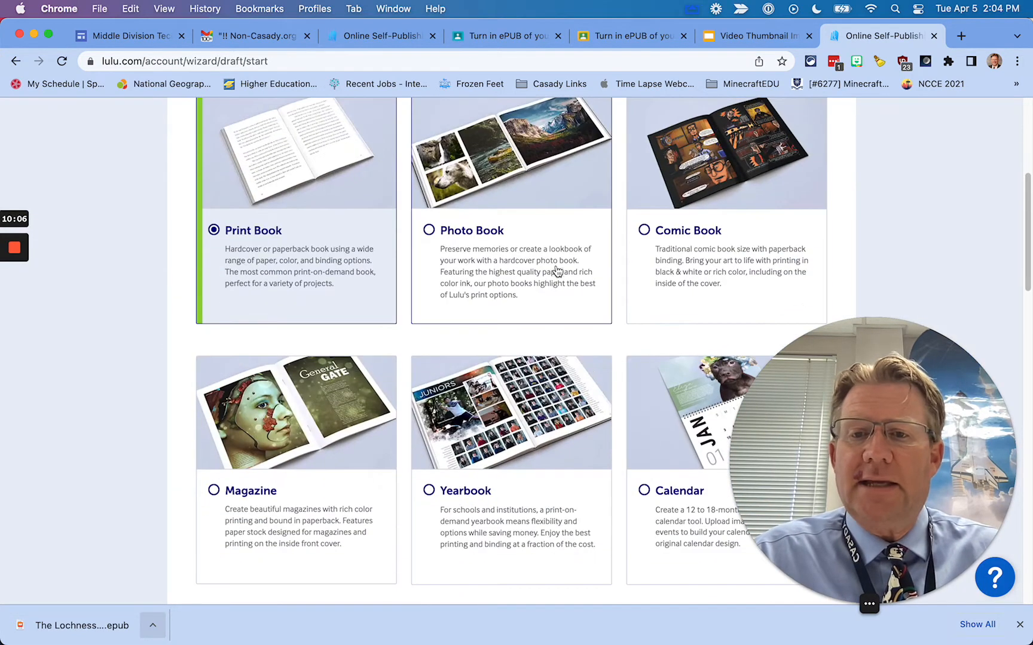
pyautogui.scroll(-5, 423, 237)
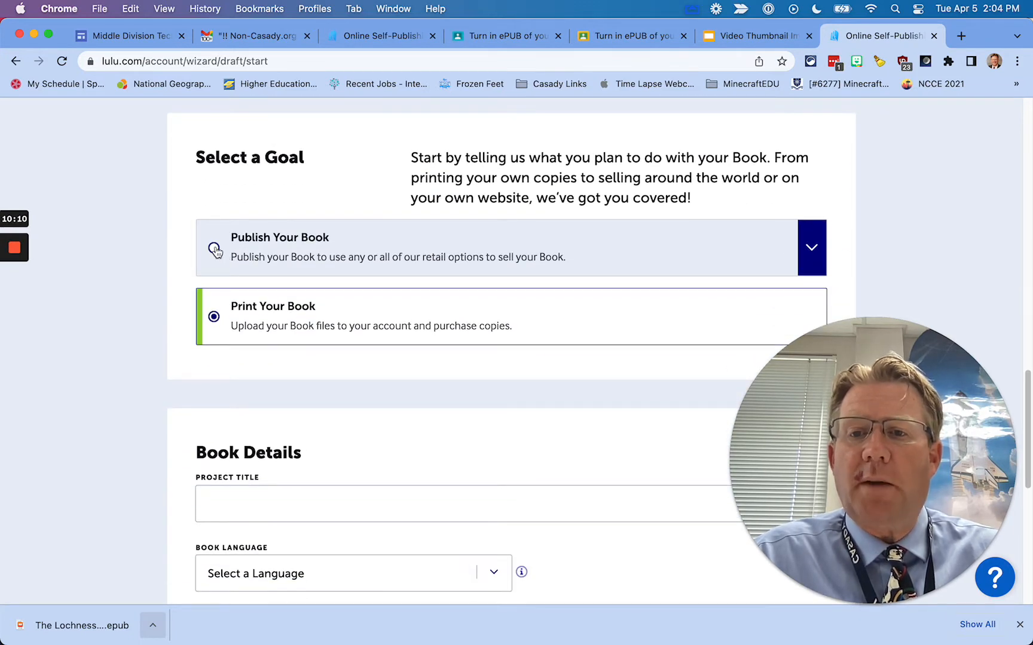
pyautogui.click(811, 246)
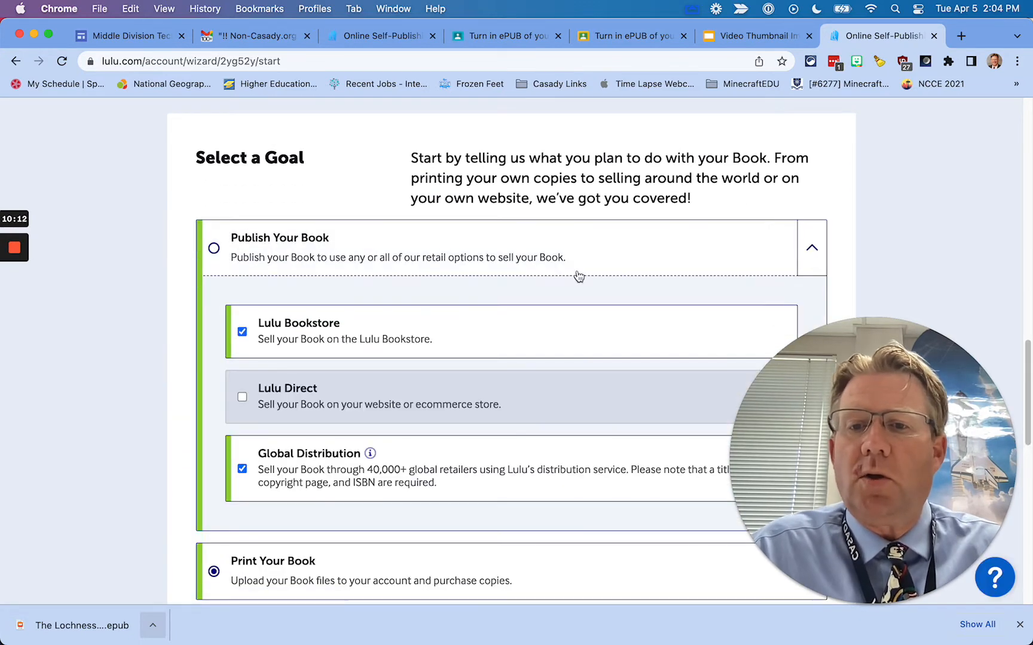
pyautogui.scroll(-2, 576, 274)
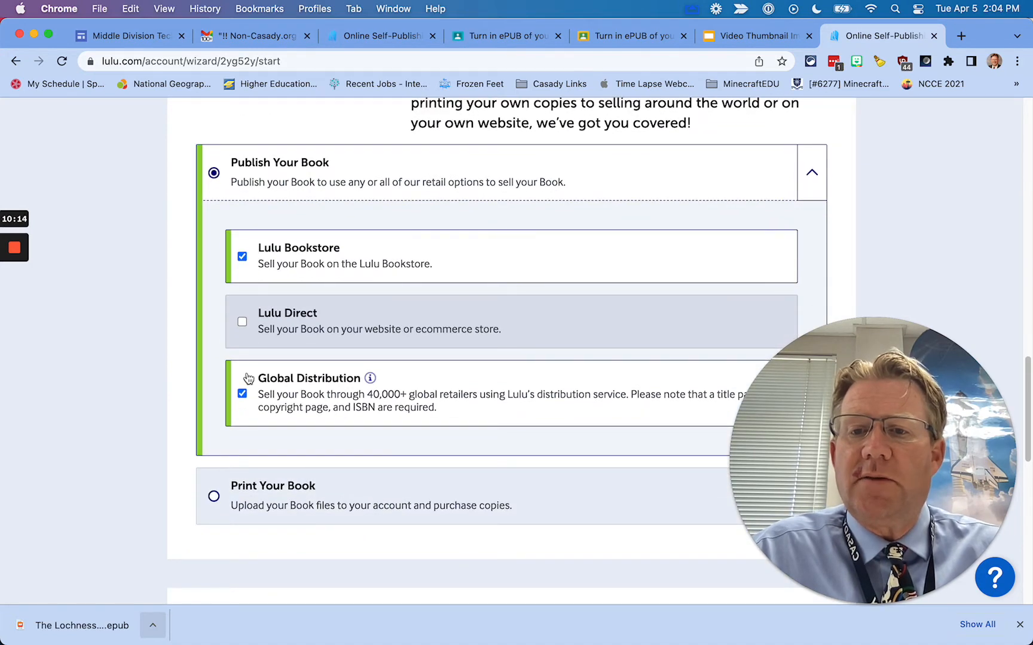
pyautogui.click(242, 393)
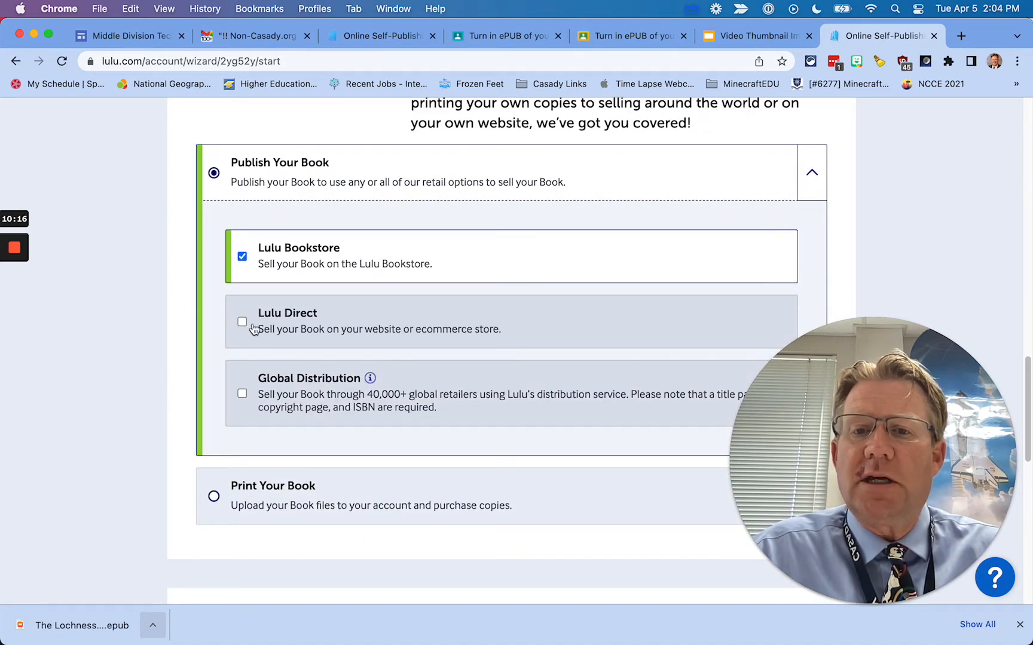
# Title the book The Lochness Friend and set its language to English
pyautogui.scroll(-4, 468, 305)
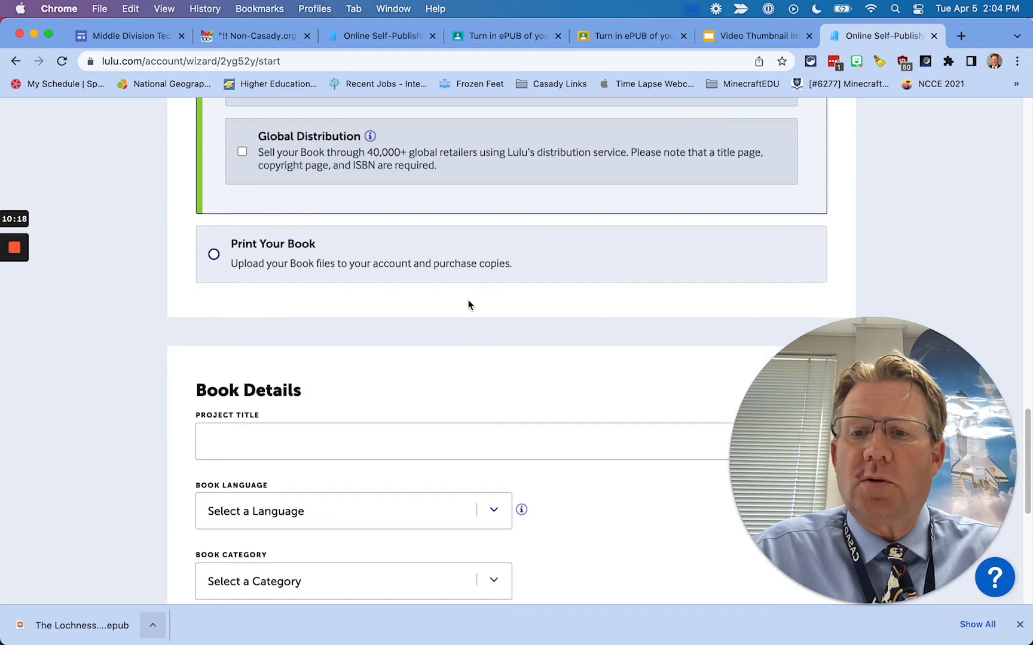
pyautogui.scroll(-3, 460, 317)
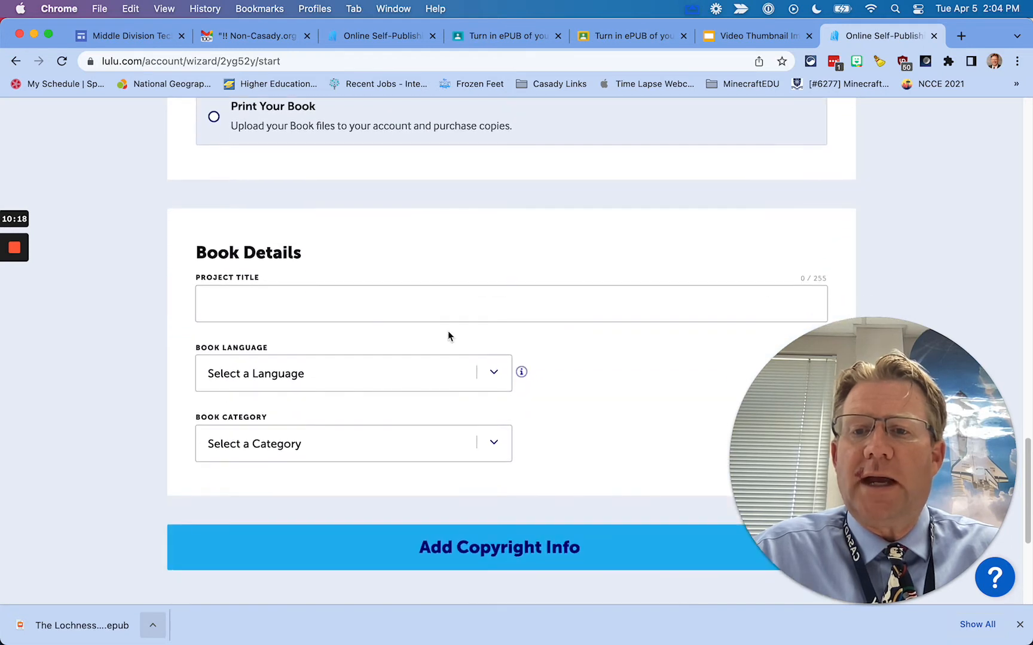
pyautogui.click(284, 302)
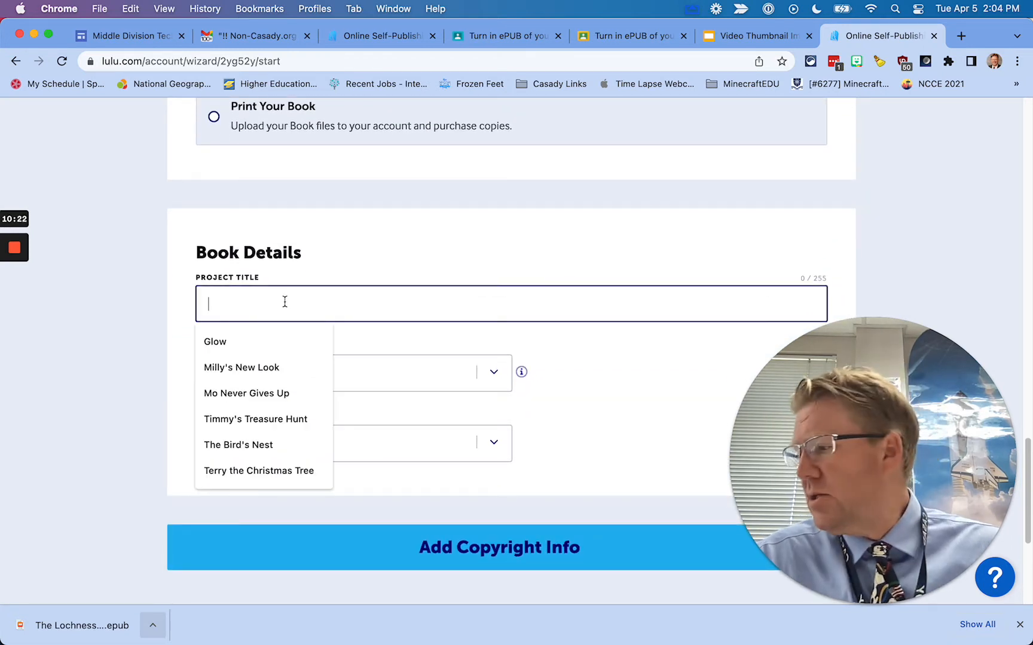
pyautogui.write('The L')
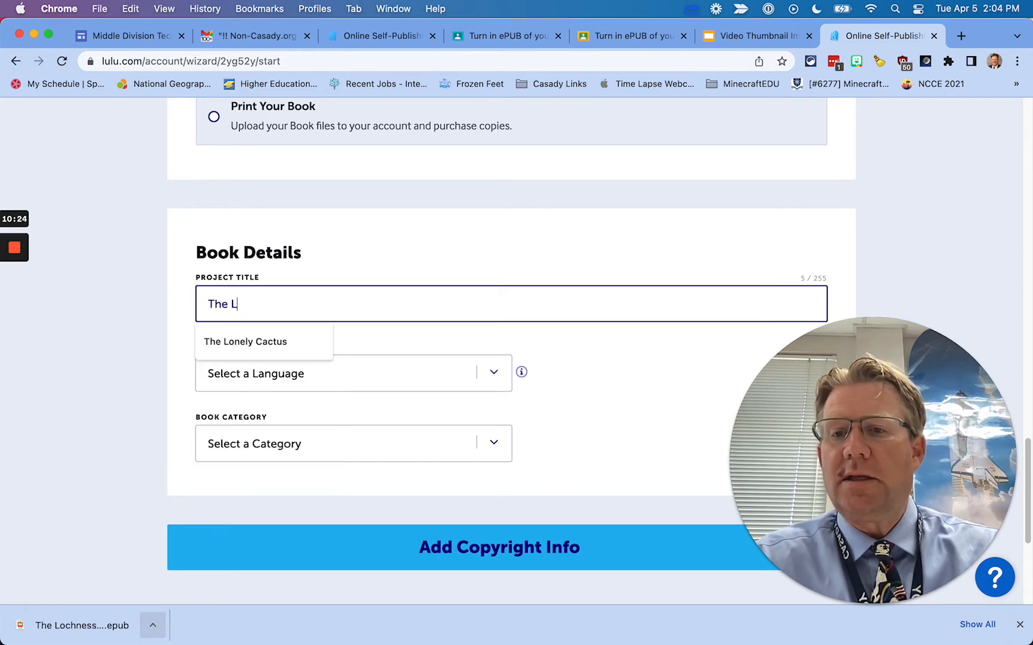
pyautogui.write('ocknness Friend')
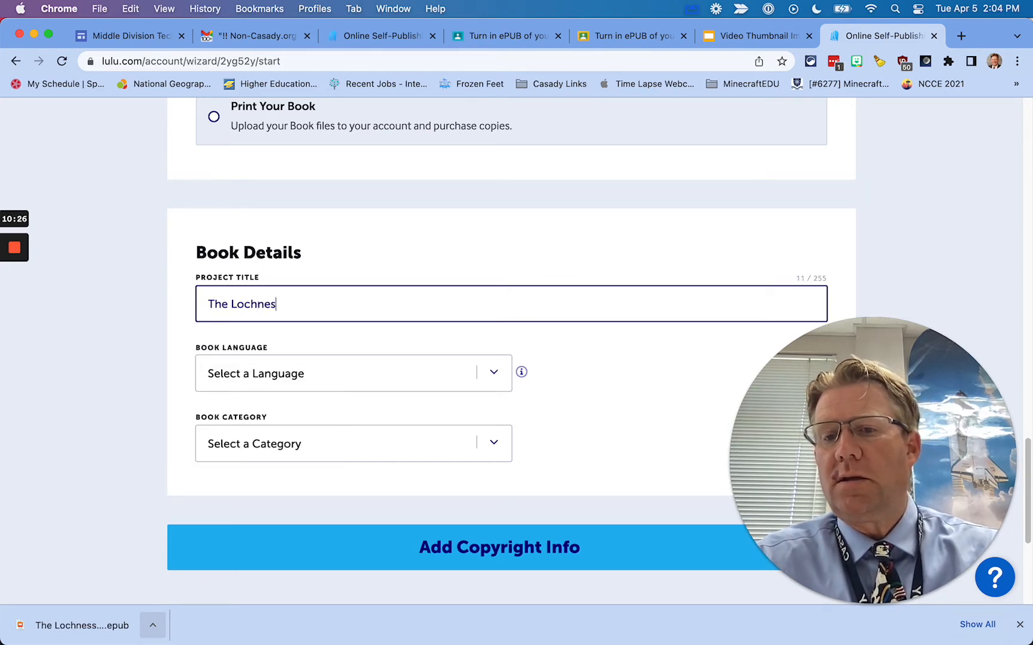
pyautogui.click(503, 382)
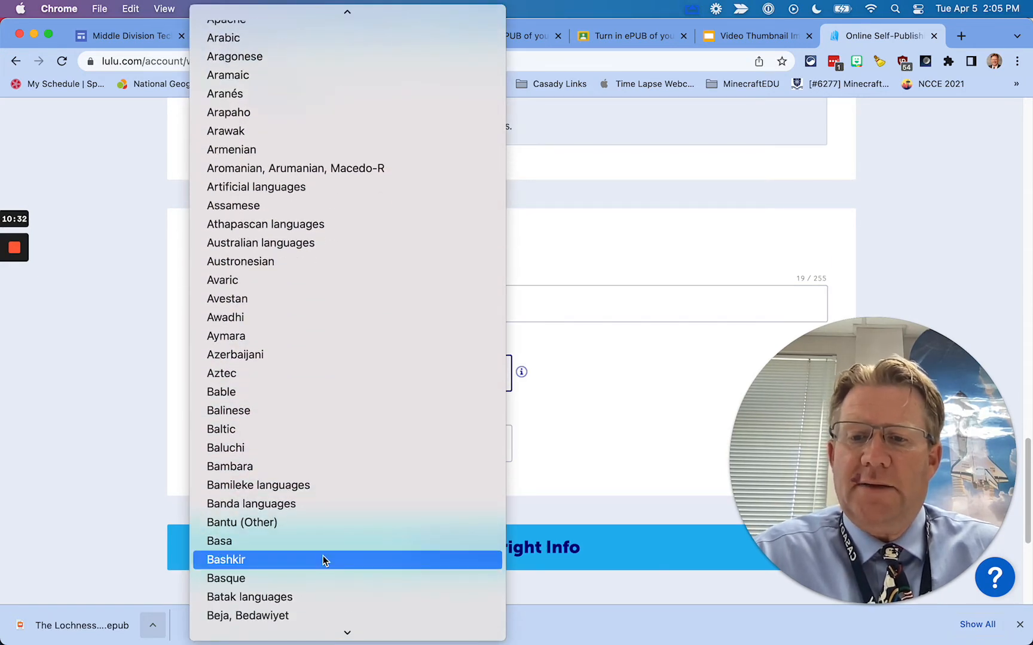
pyautogui.click(323, 560)
pyautogui.press('e')
pyautogui.click(300, 387)
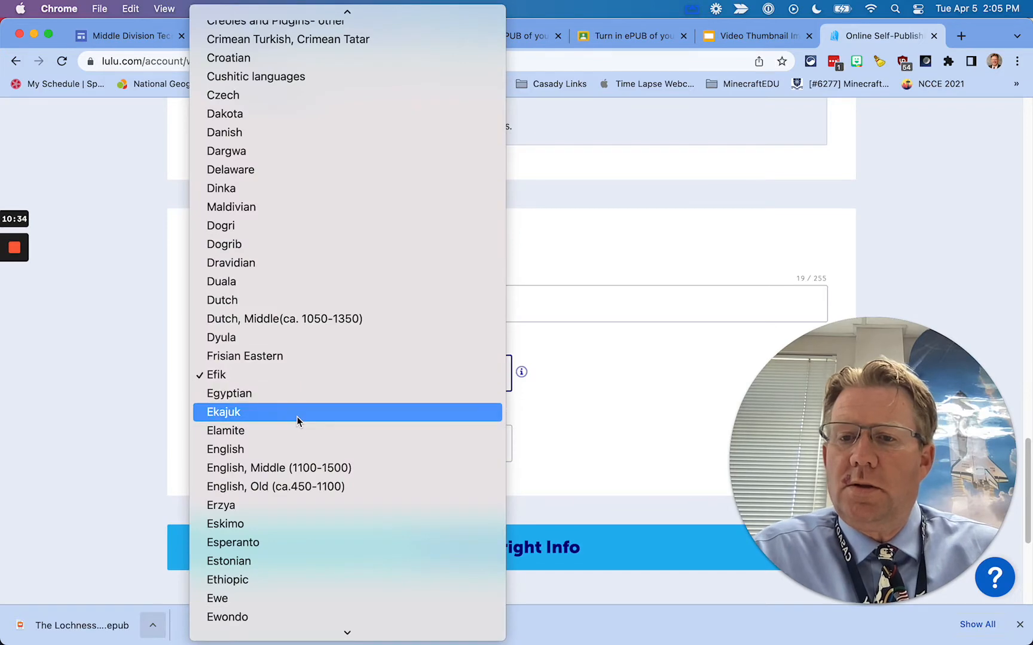
pyautogui.click(289, 449)
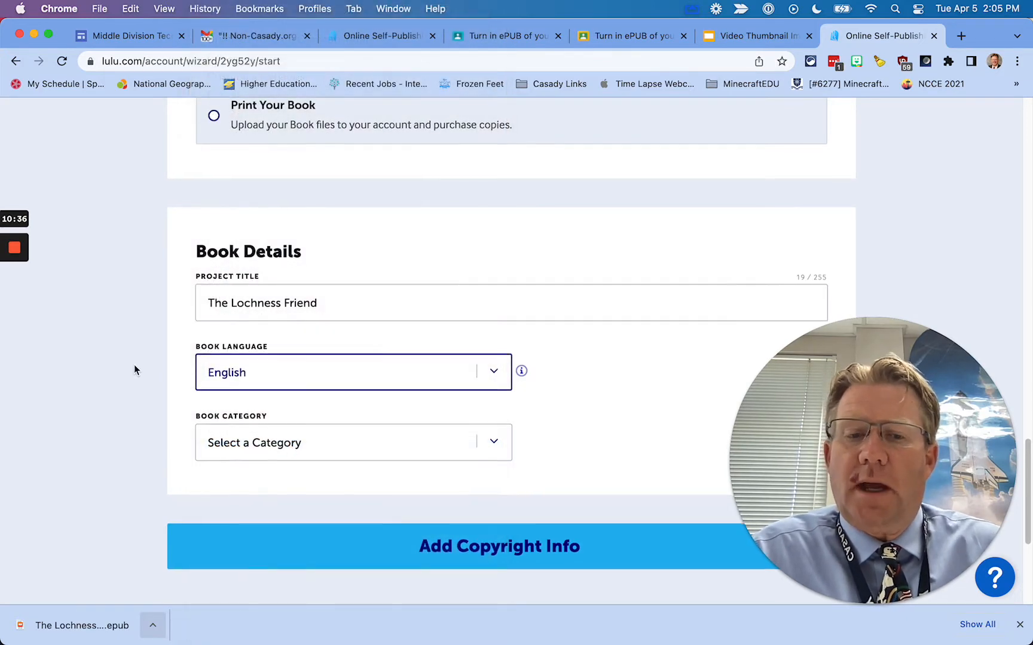
# Set the book category to Children's and continue to the copyright step
pyautogui.scroll(-2, 134, 365)
pyautogui.scroll(-1, 134, 369)
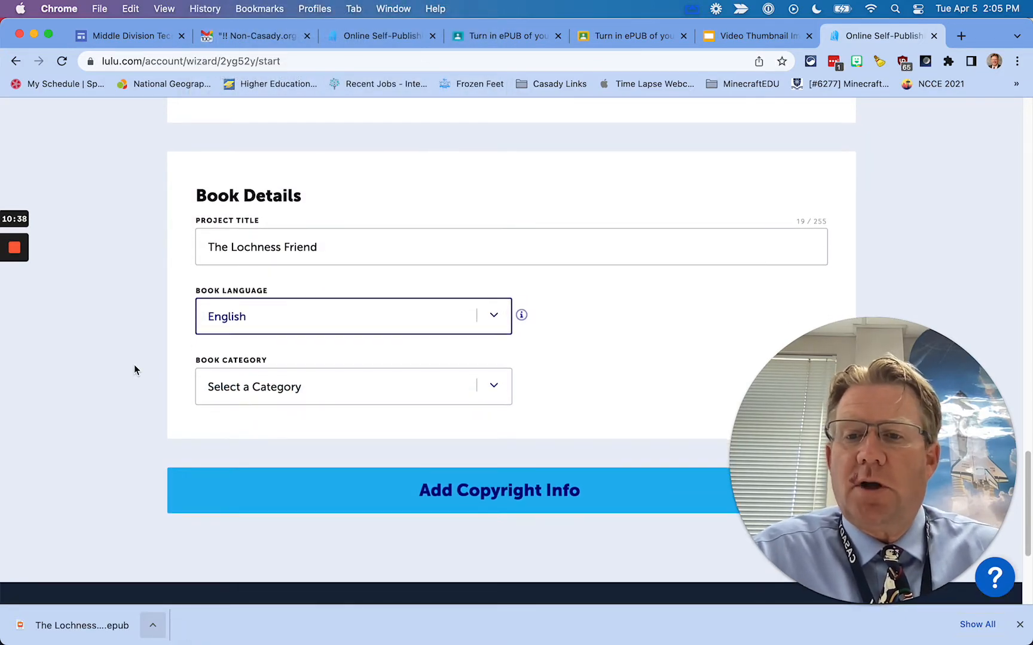
pyautogui.click(495, 396)
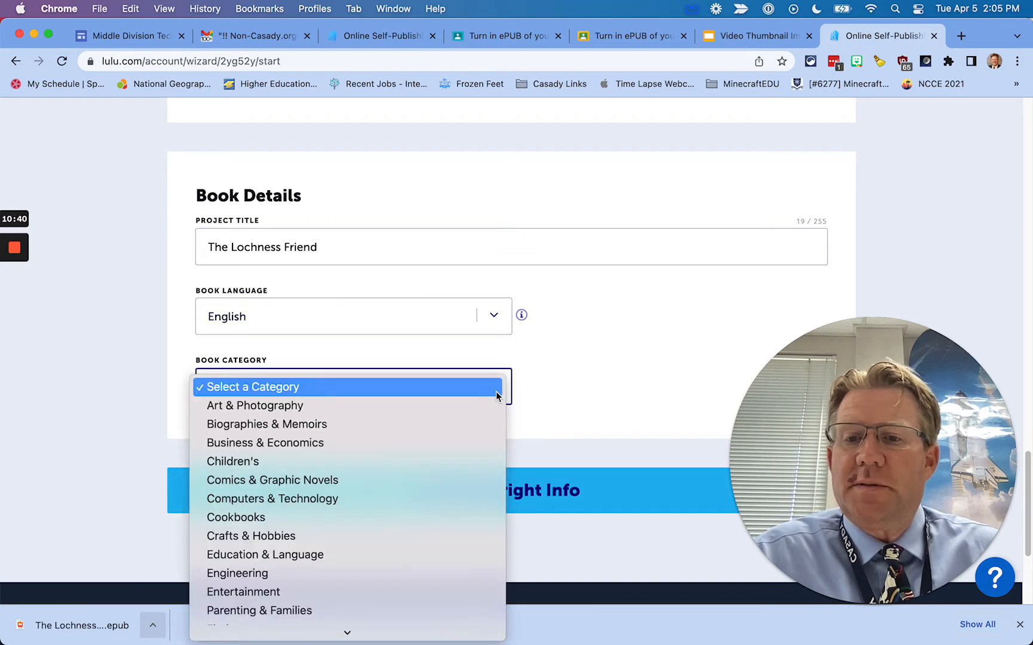
pyautogui.scroll(-2, 319, 526)
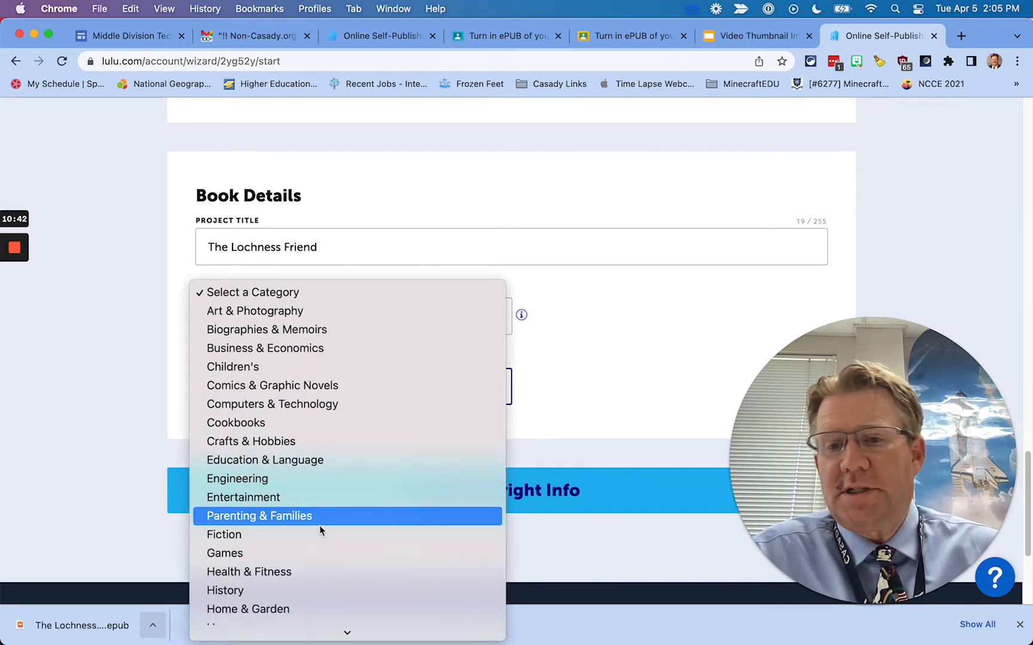
pyautogui.click(298, 370)
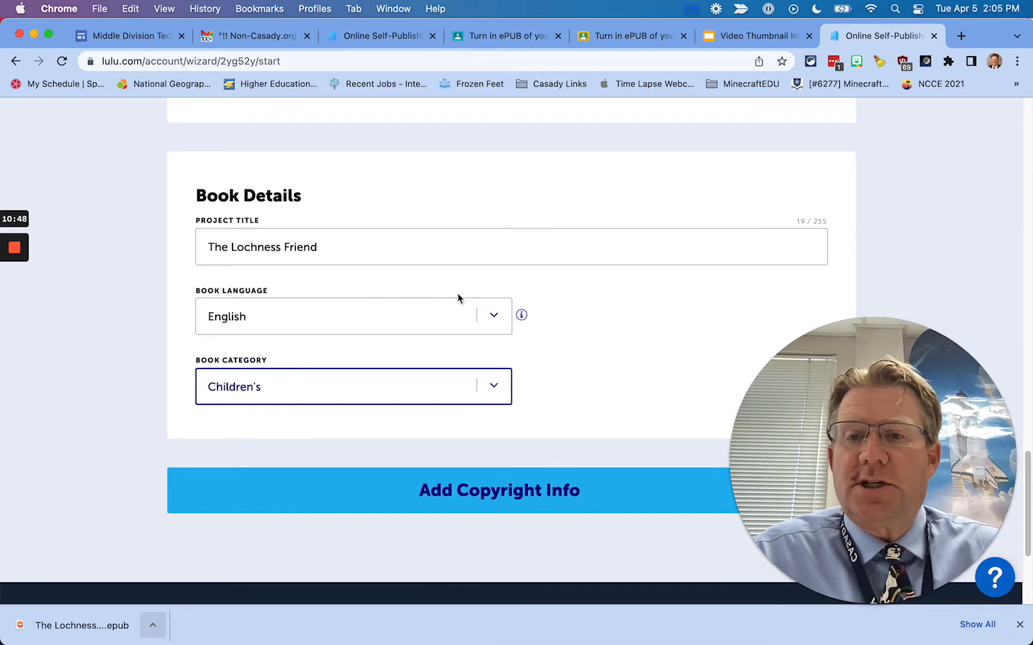
pyautogui.click(459, 490)
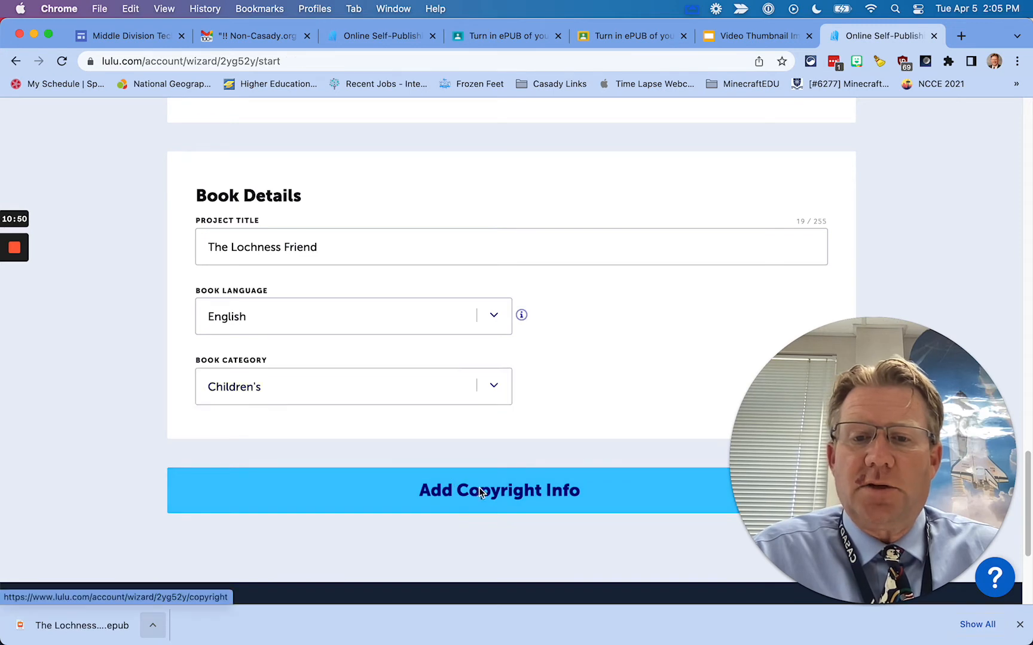
# Enter the student's first and last name as the book's contributor
pyautogui.scroll(-5, 501, 495)
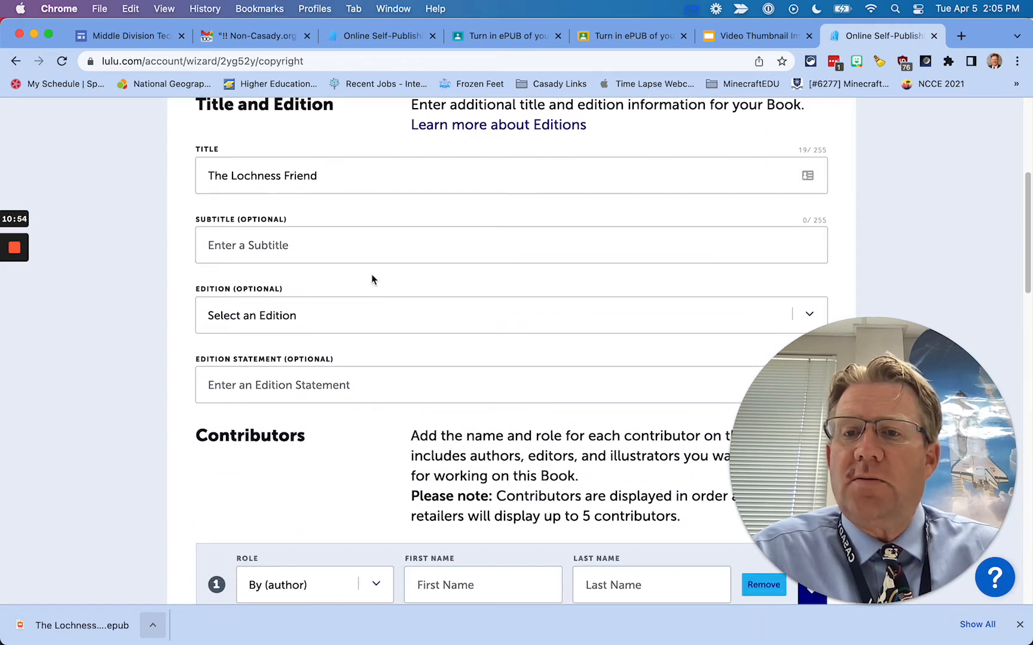
pyautogui.scroll(-2, 396, 290)
pyautogui.scroll(-3, 383, 340)
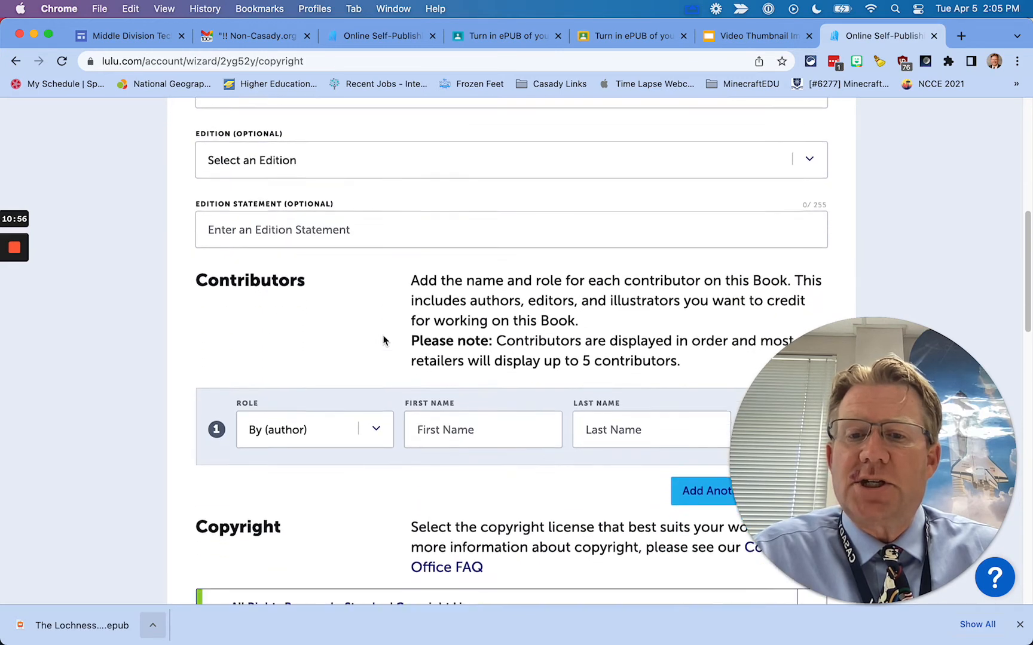
pyautogui.click(440, 373)
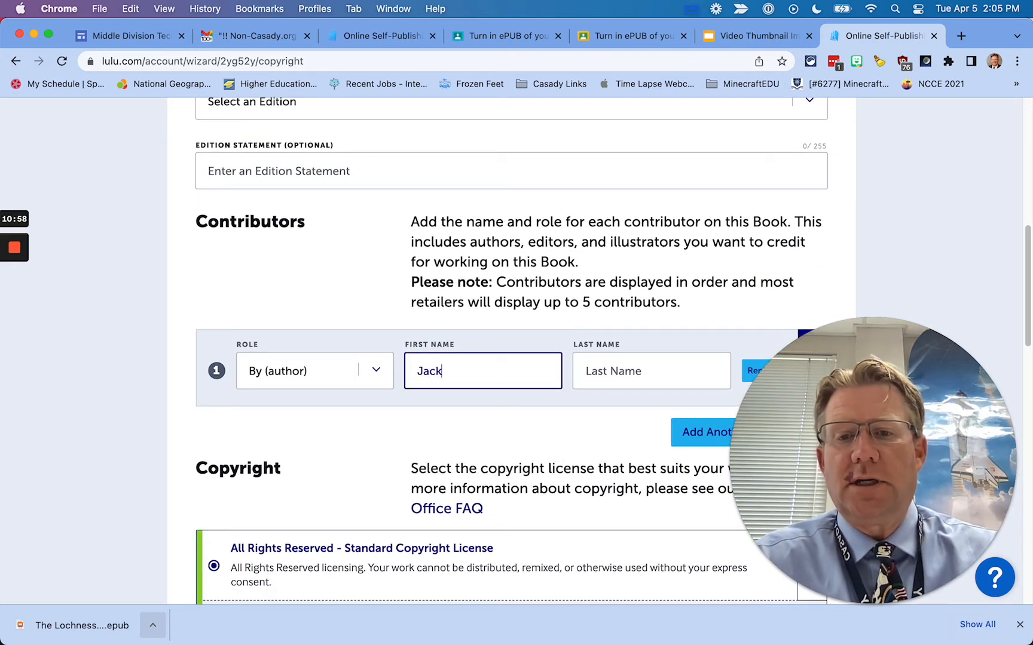
pyautogui.press('Tab')
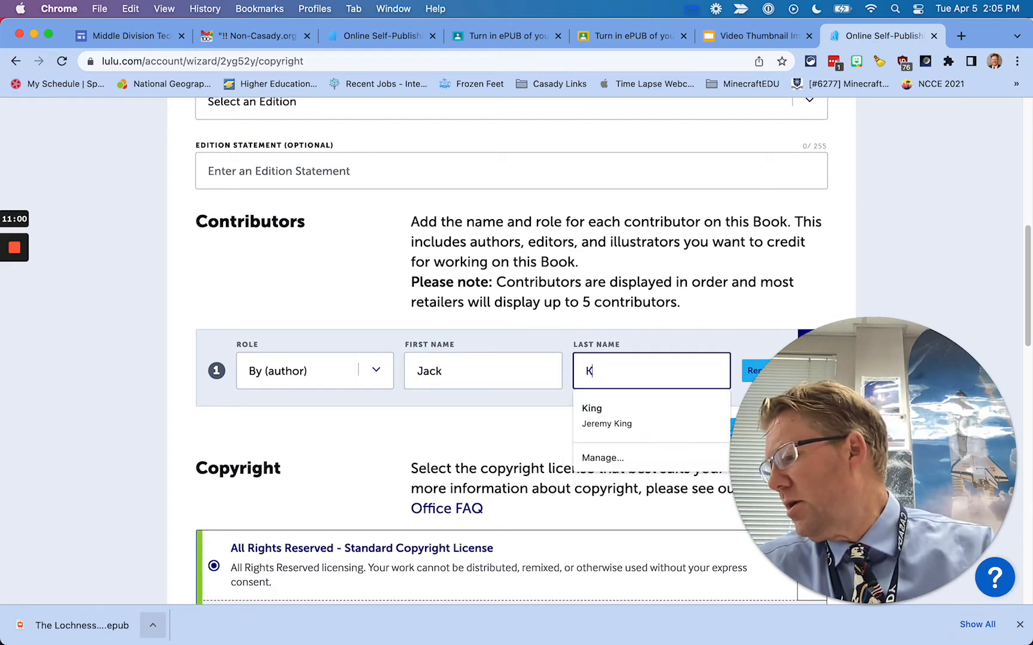
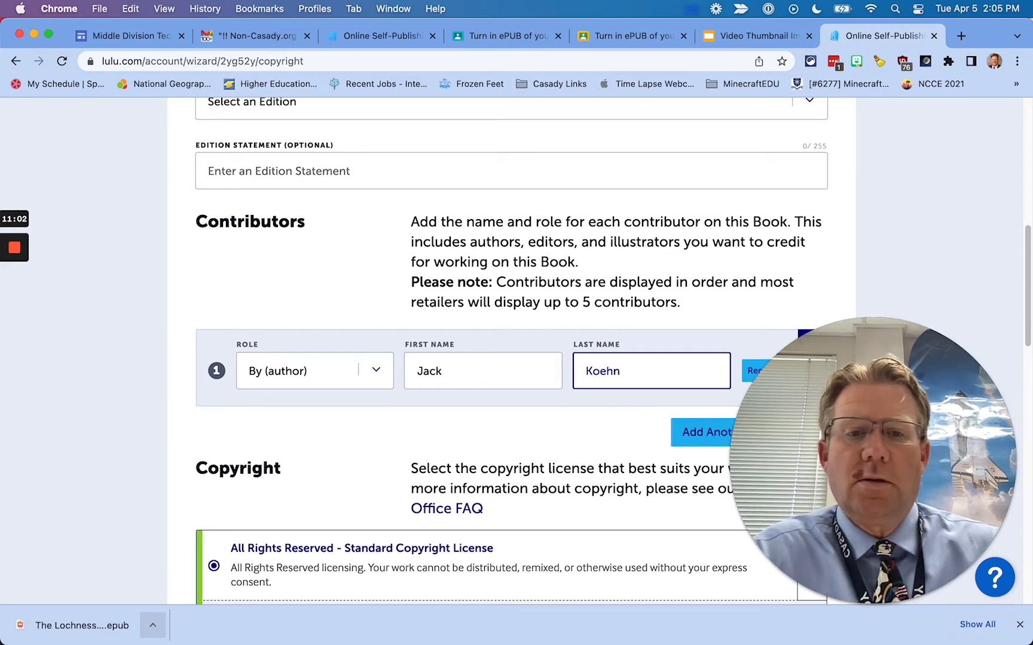
# Enter the student's name as copyright holder and 2022 as the copyright year
pyautogui.scroll(-5, 476, 416)
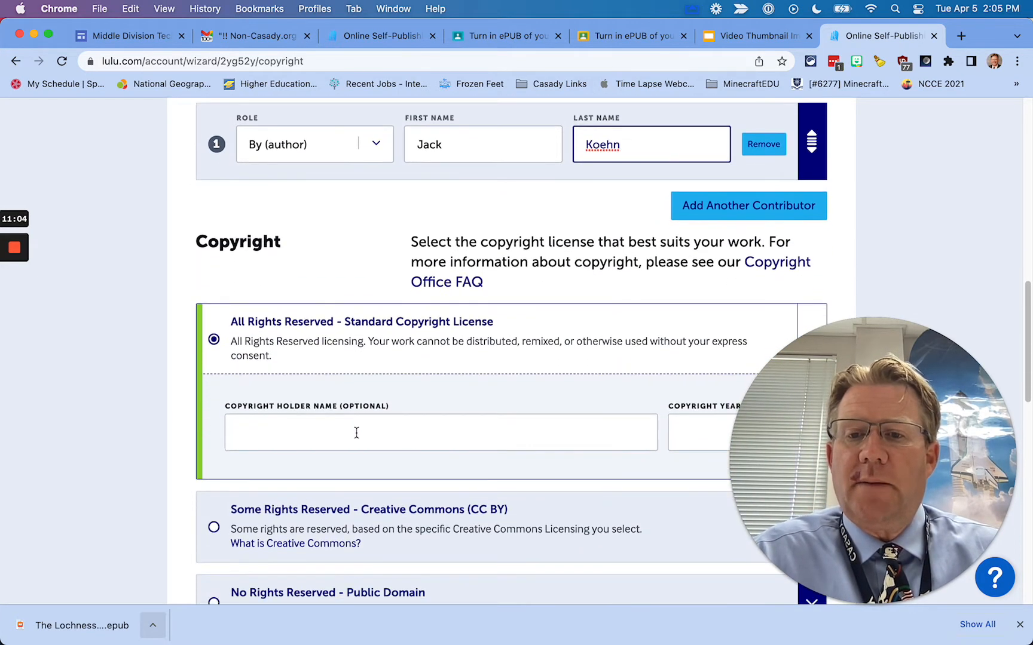
pyautogui.click(356, 433)
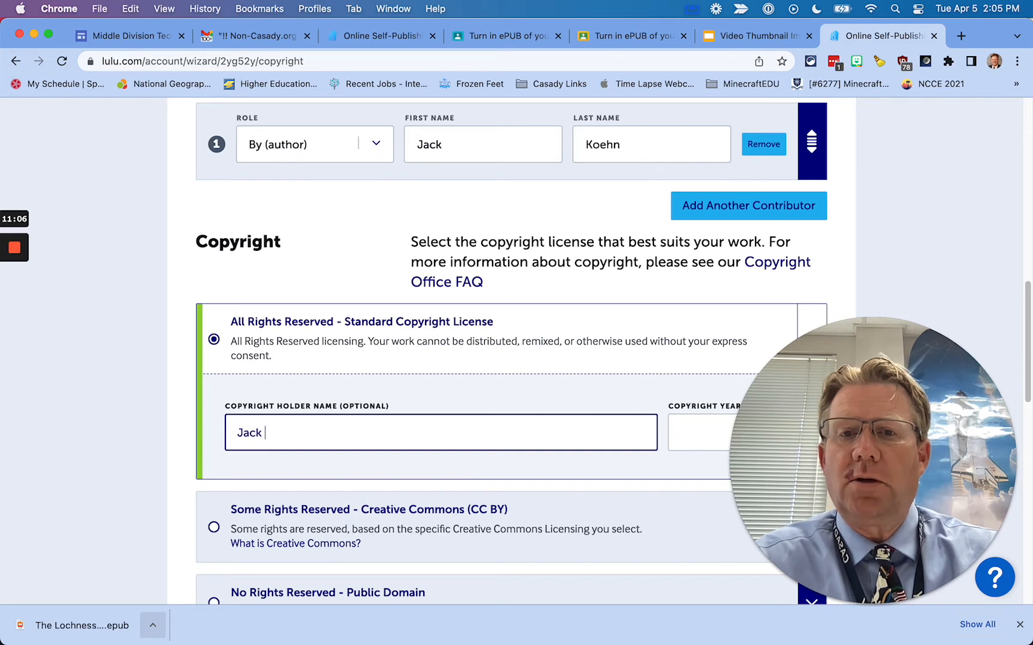
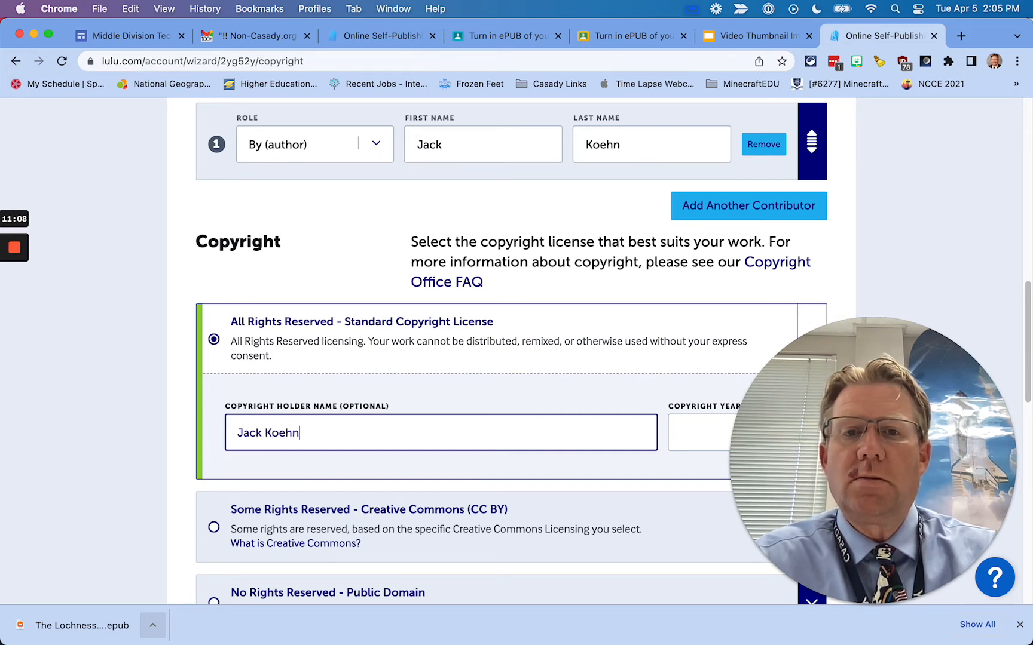
pyautogui.scroll(-5, 557, 319)
pyautogui.click(680, 273)
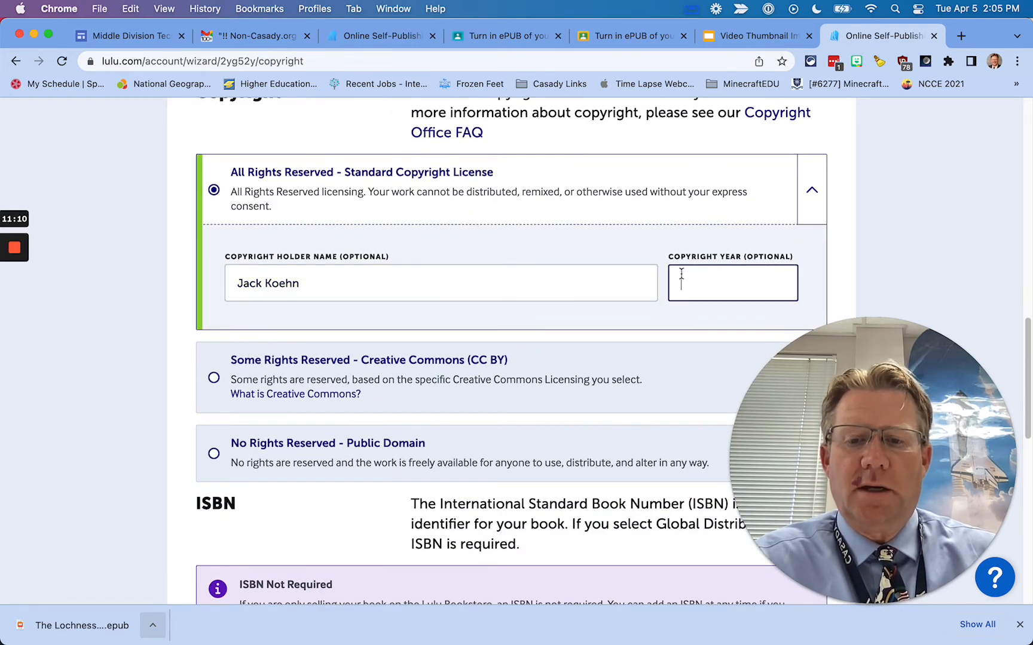
pyautogui.write('2022')
pyautogui.scroll(-8, 547, 376)
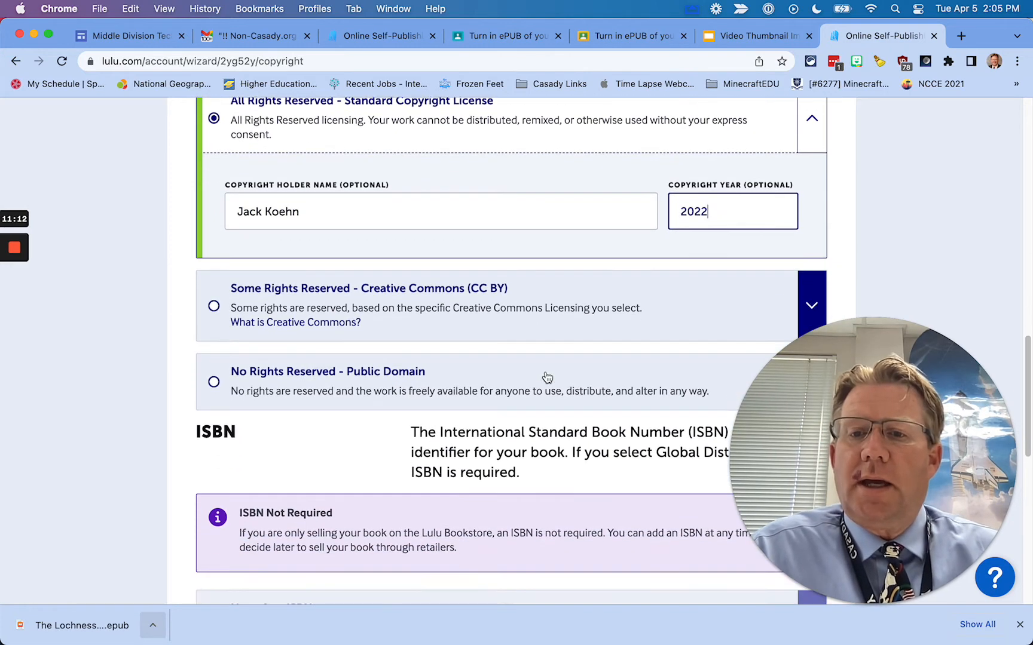
pyautogui.scroll(-11, 547, 377)
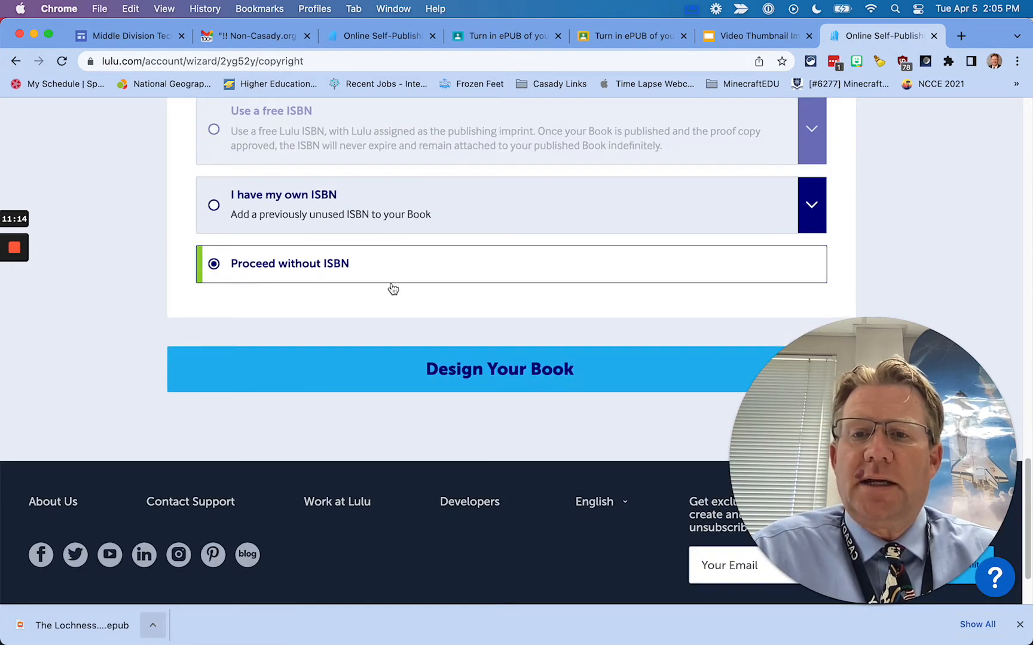
# Upload The Lochness Friend LULU.pdf from the student's eBooks folder as the interior file
pyautogui.click(474, 370)
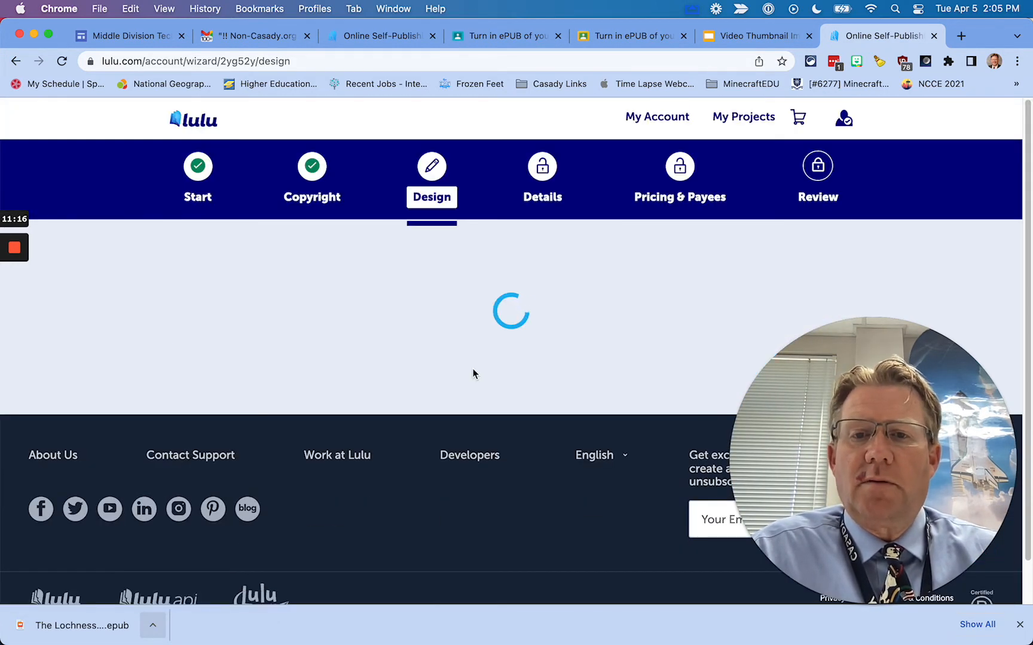
pyautogui.scroll(-2, 505, 451)
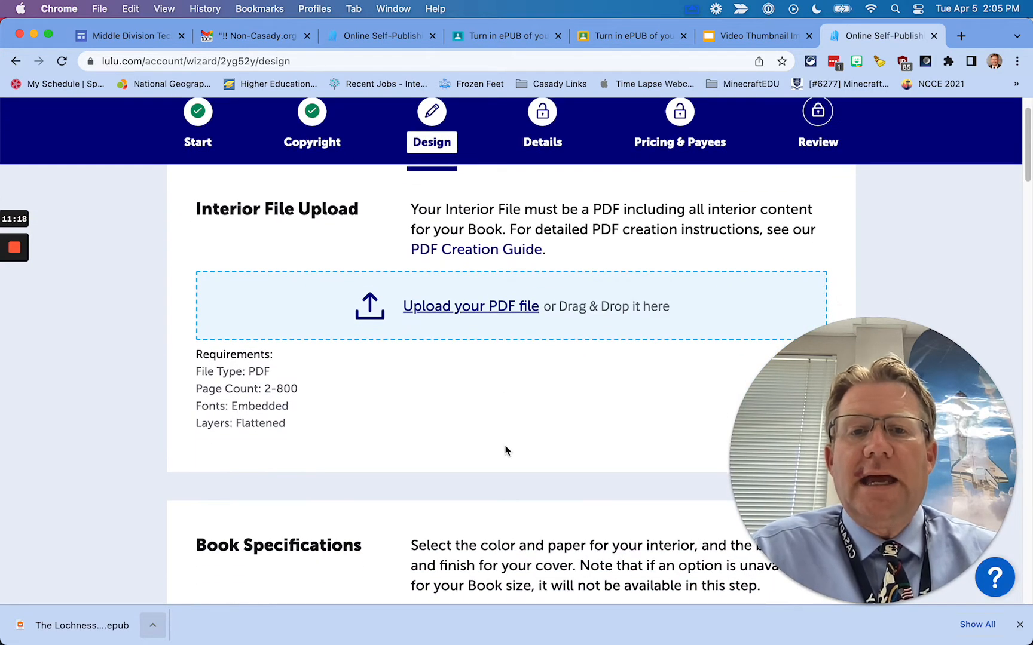
pyautogui.scroll(2, 504, 450)
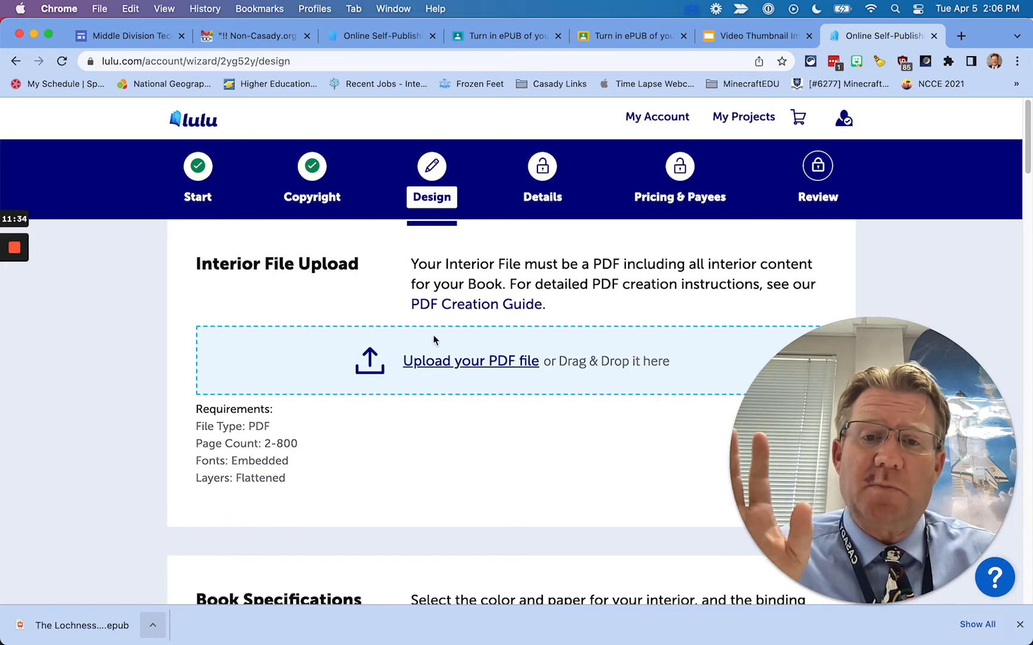
pyautogui.click(453, 363)
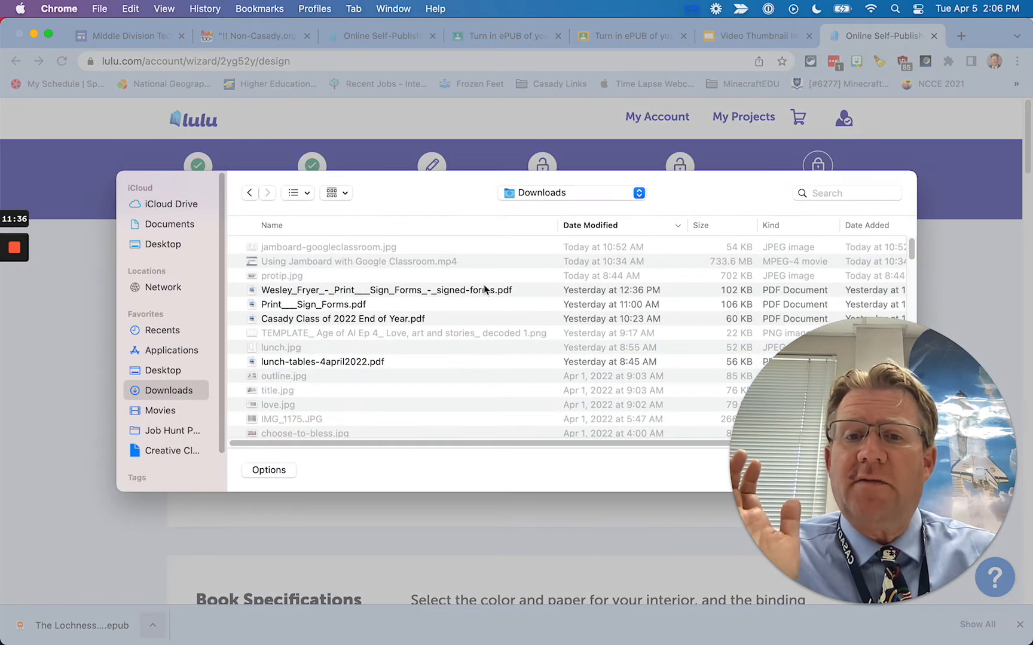
pyautogui.click(171, 224)
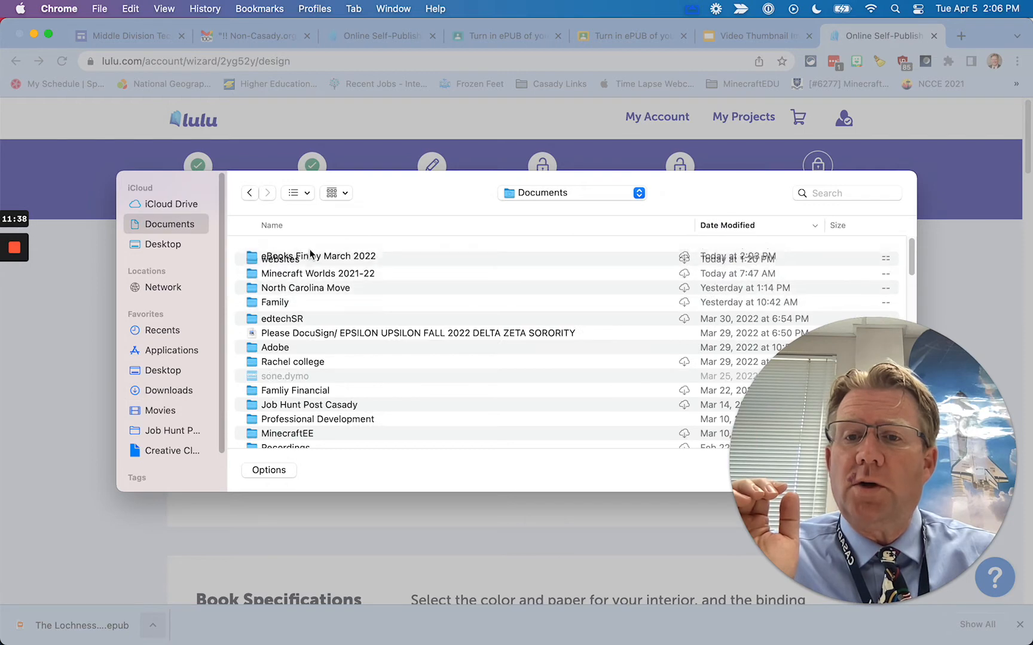
pyautogui.doubleClick(307, 246)
pyautogui.doubleClick(295, 247)
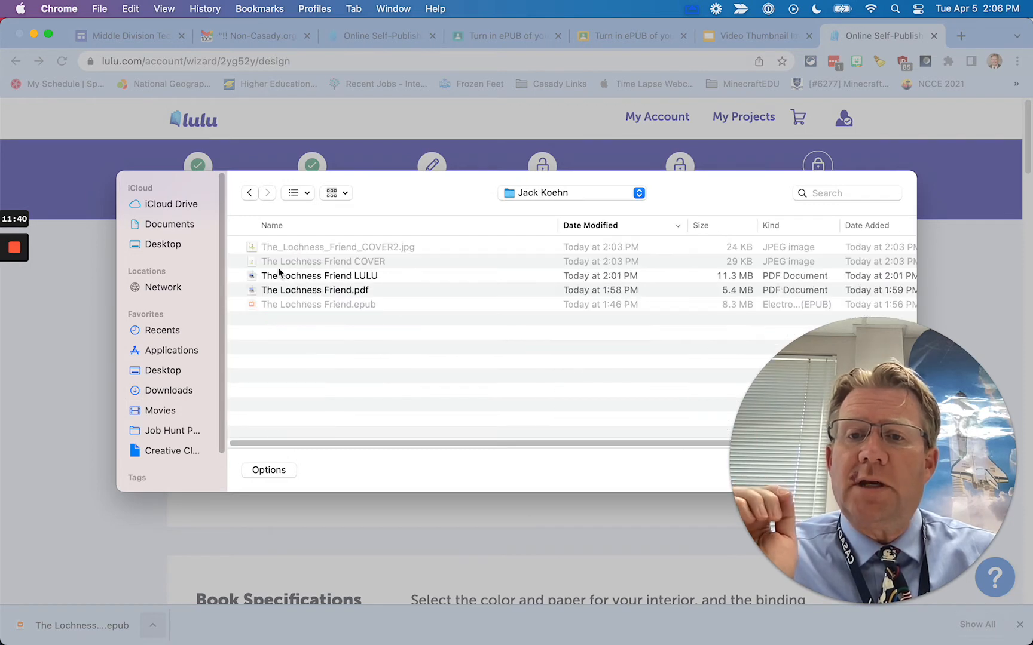
pyautogui.click(328, 280)
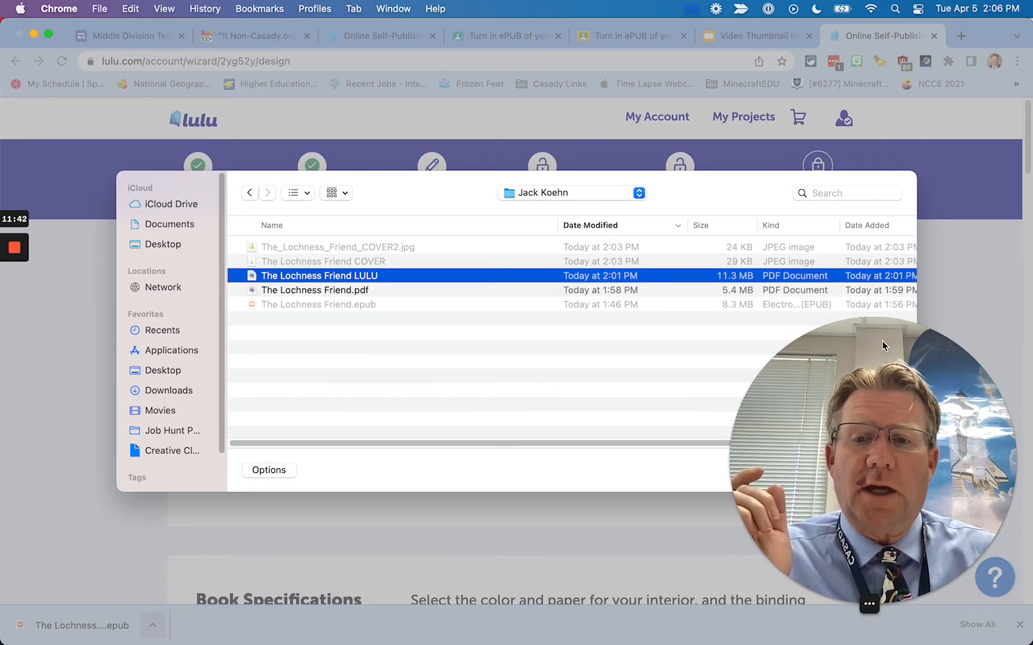
pyautogui.moveTo(891, 415); pyautogui.dragTo(234, 473)
pyautogui.click(877, 470)
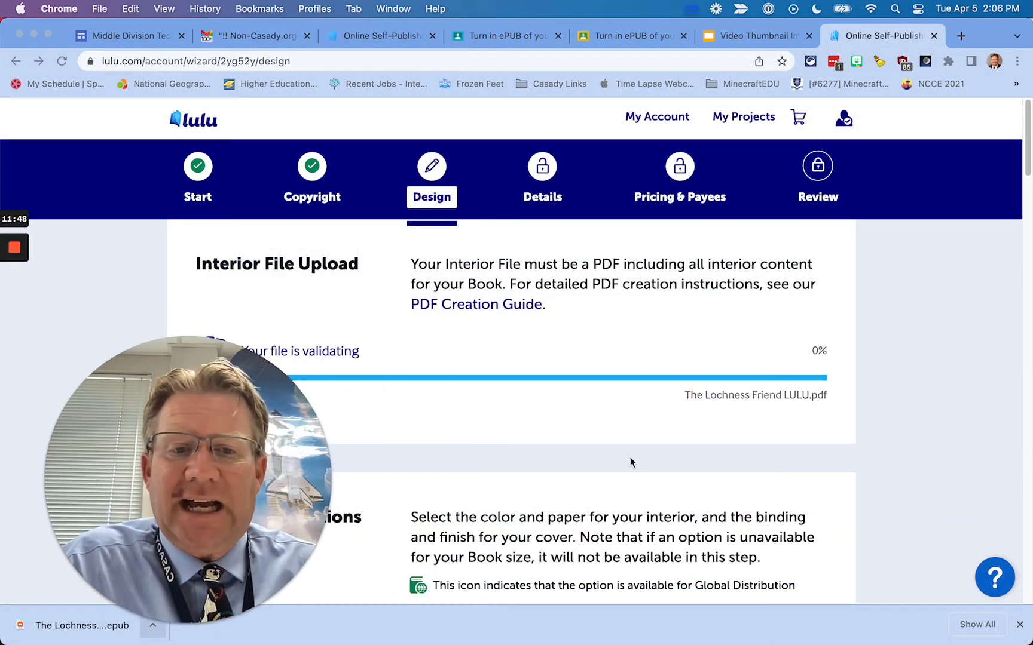
pyautogui.scroll(-2, 650, 409)
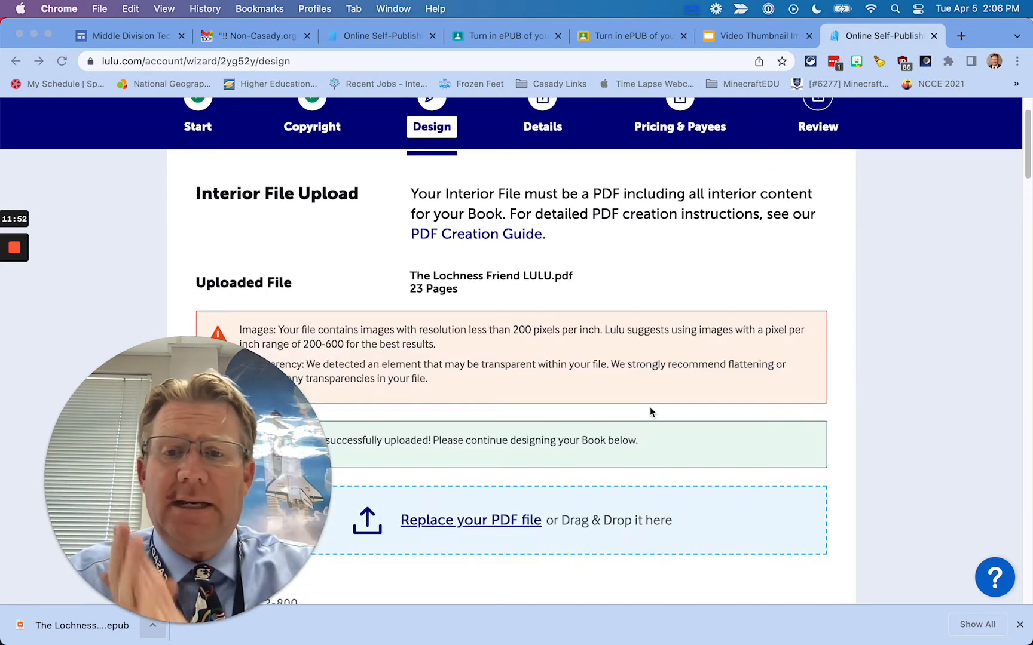
# Scroll through the upload results to review the 23-page count and US Trade 6 x 9 in size
pyautogui.scroll(-4, 641, 365)
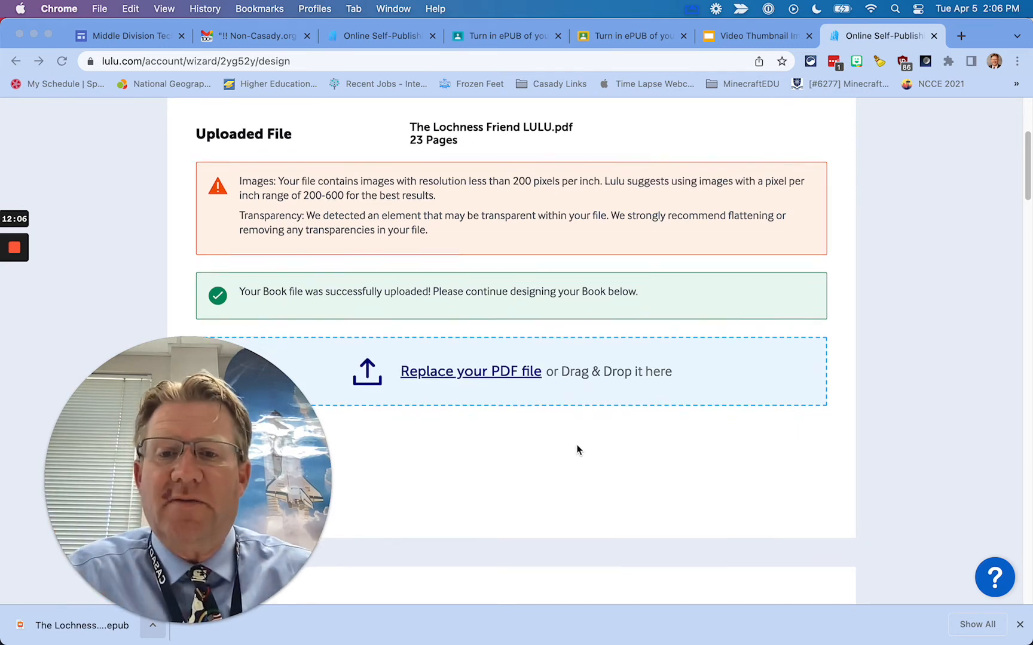
pyautogui.scroll(-5, 576, 448)
pyautogui.scroll(-10, 577, 447)
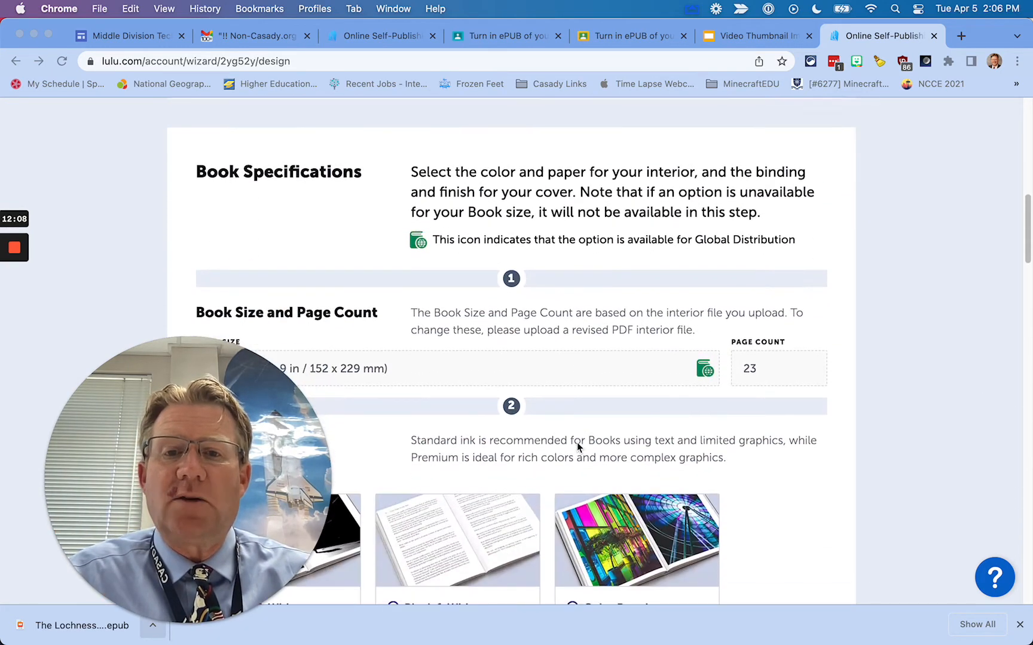
pyautogui.scroll(-5, 616, 257)
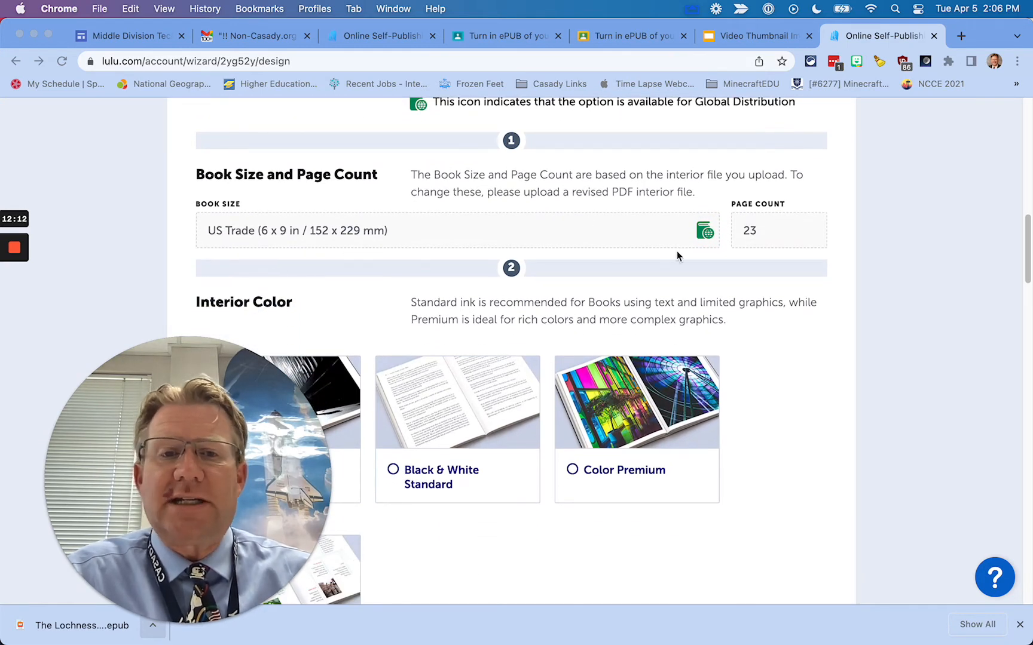
pyautogui.scroll(-6, 463, 350)
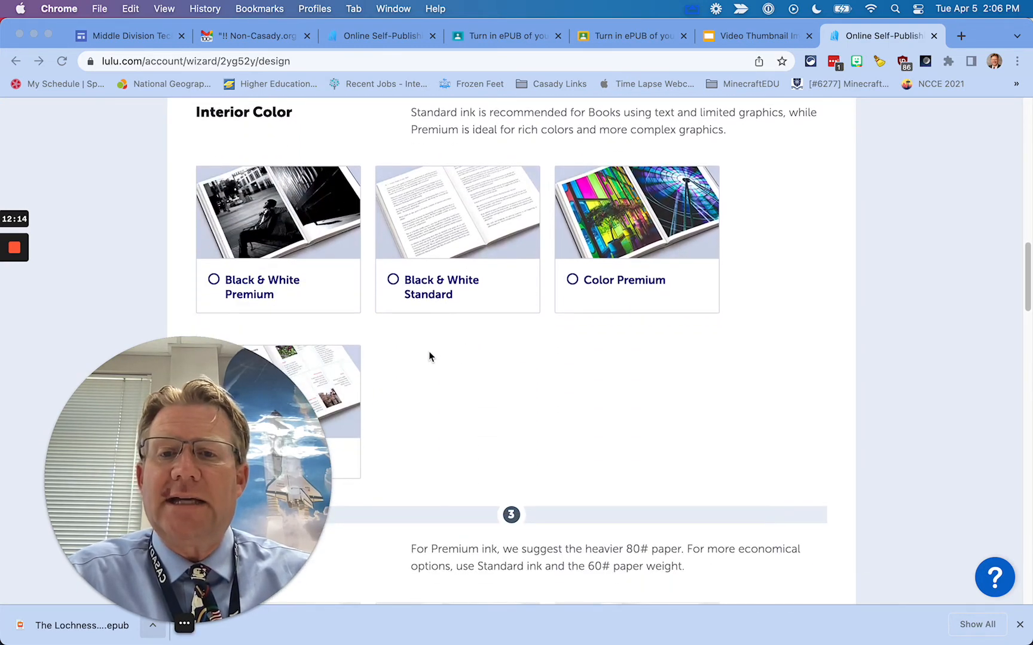
pyautogui.scroll(1, 454, 344)
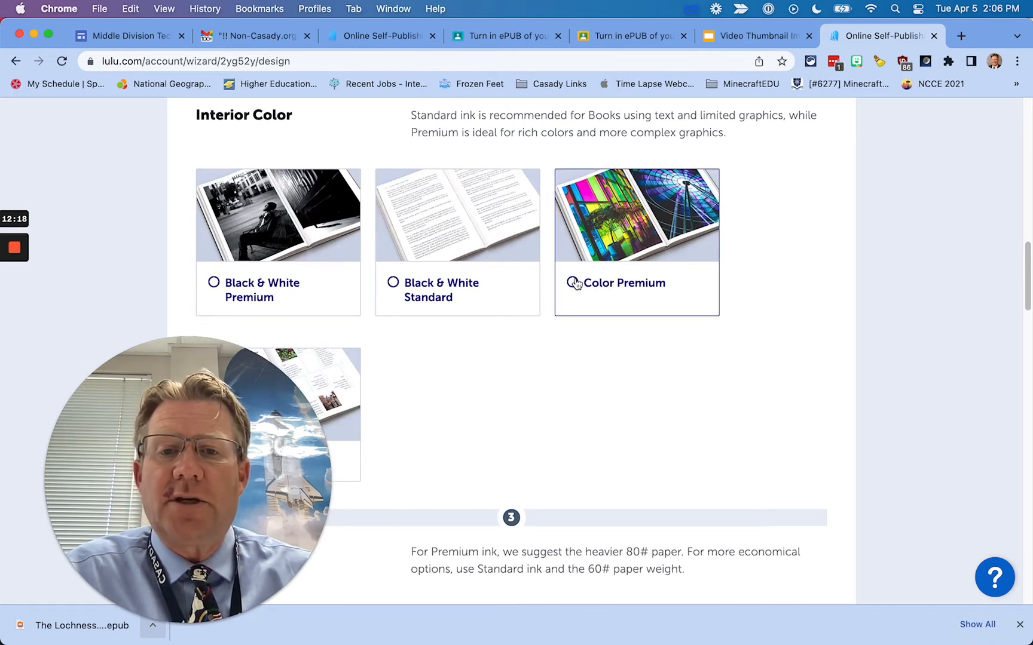
# Choose Color Premium interior ink and 80# Coated White paper
pyautogui.click(574, 284)
pyautogui.scroll(-1, 478, 376)
pyautogui.moveTo(324, 407); pyautogui.dragTo(779, 407)
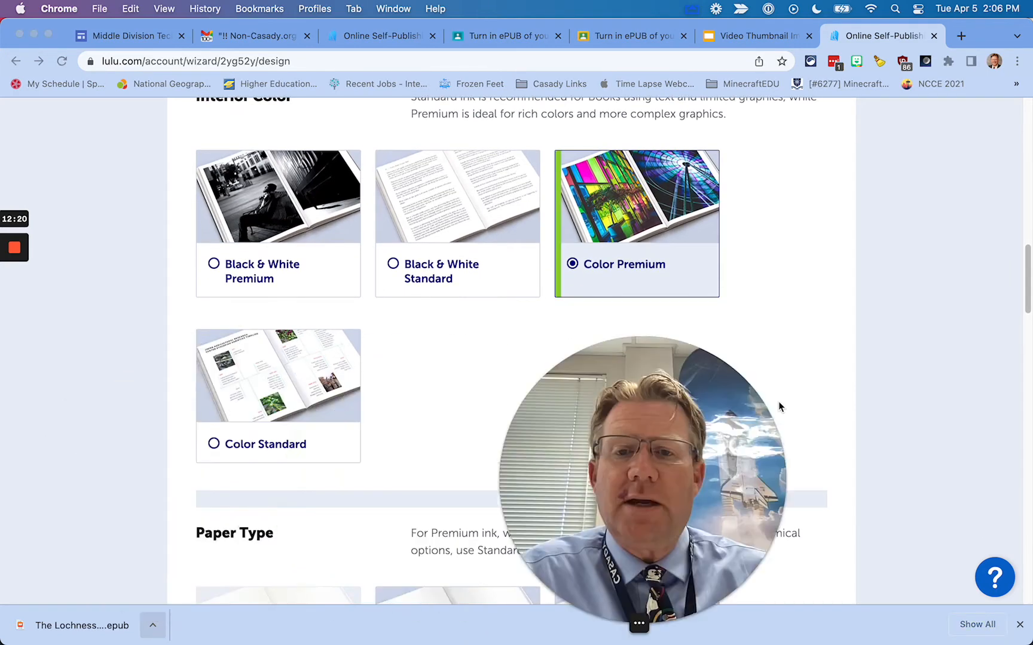
pyautogui.scroll(-10, 502, 359)
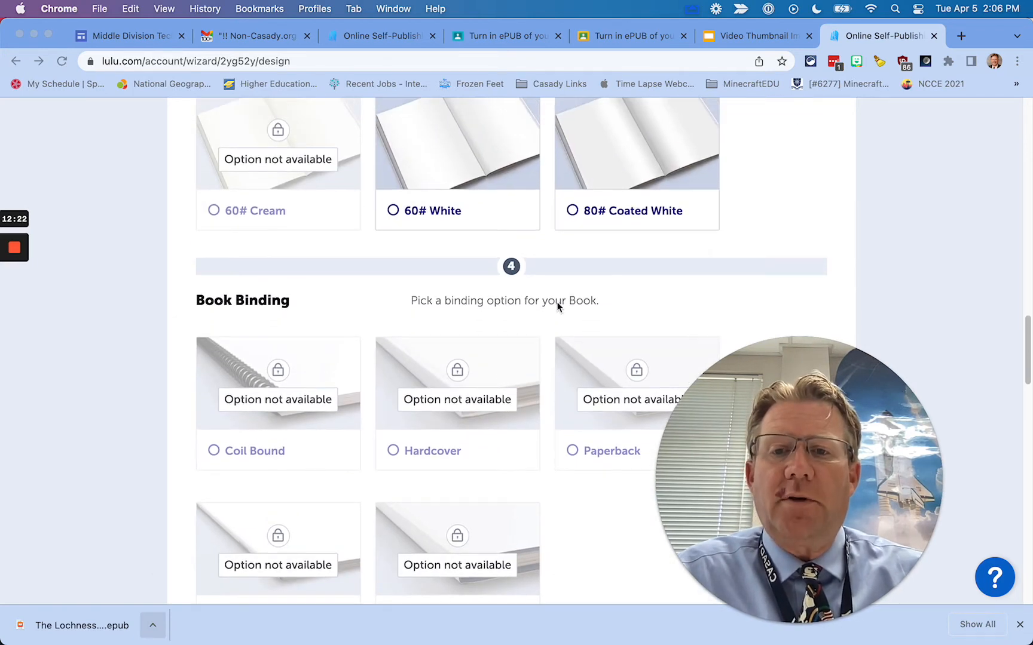
pyautogui.scroll(1, 570, 263)
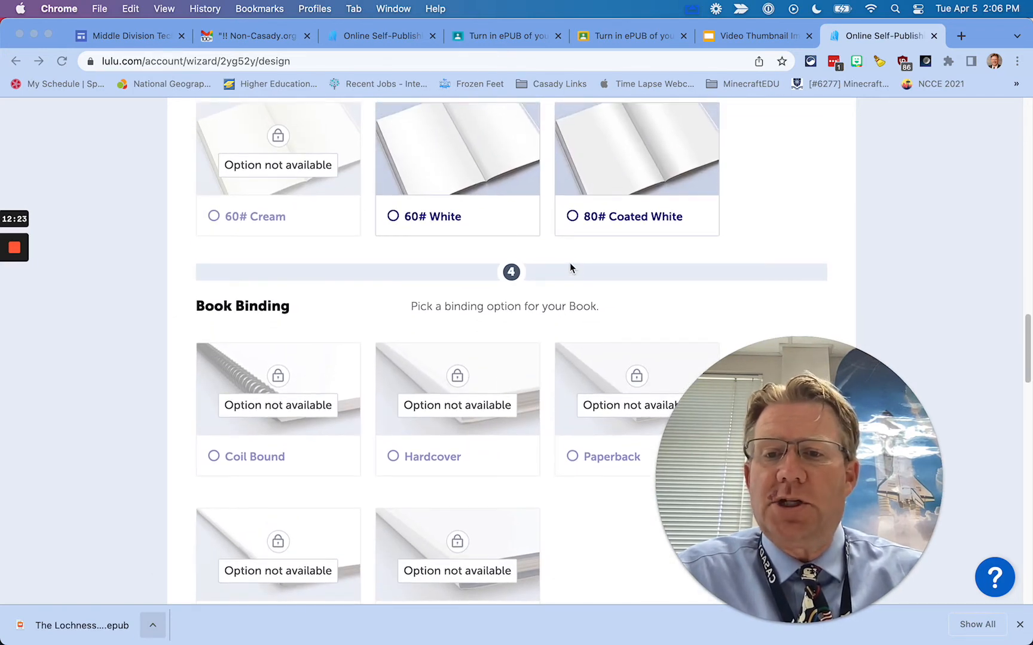
pyautogui.click(570, 217)
# Choose Saddle Stitch binding and a Matte cover finish, then check the USD 5.82 print cost
pyautogui.scroll(-4, 567, 309)
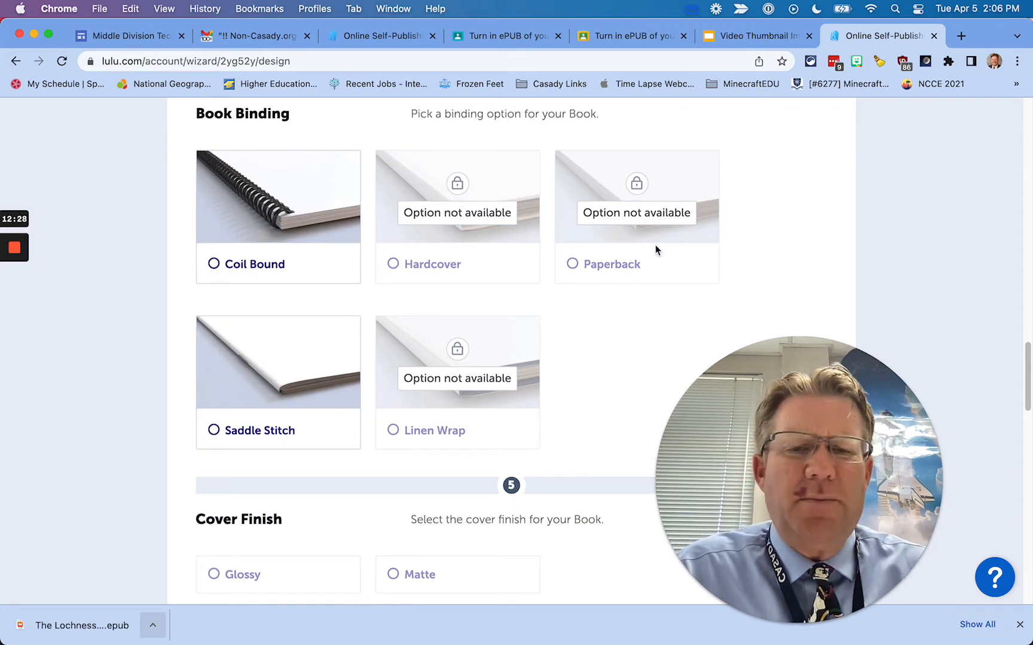
pyautogui.click(219, 436)
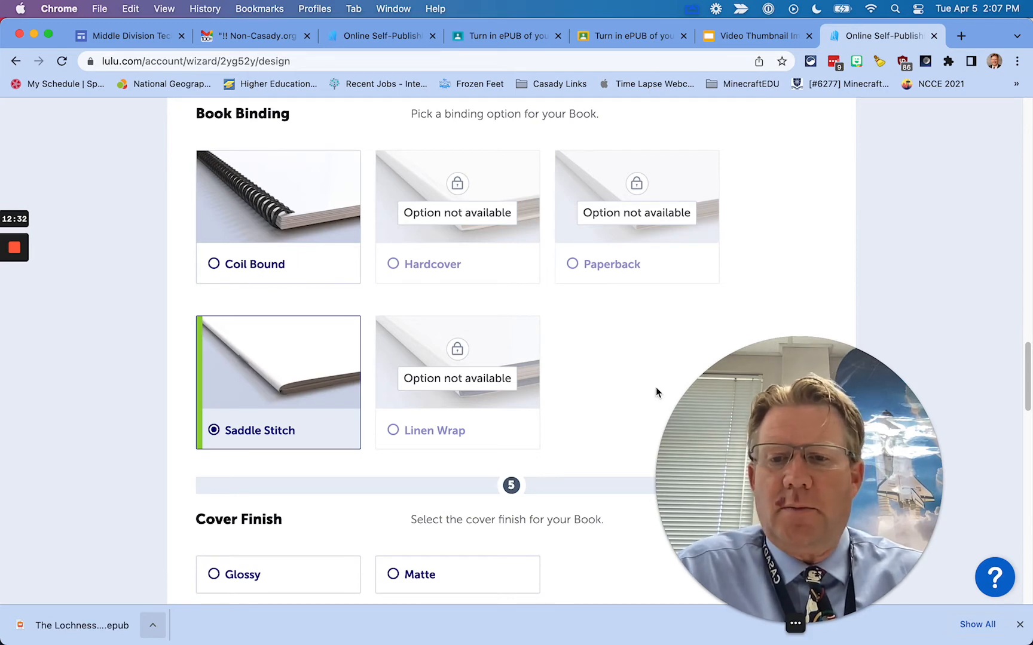
pyautogui.scroll(-5, 407, 383)
pyautogui.click(394, 368)
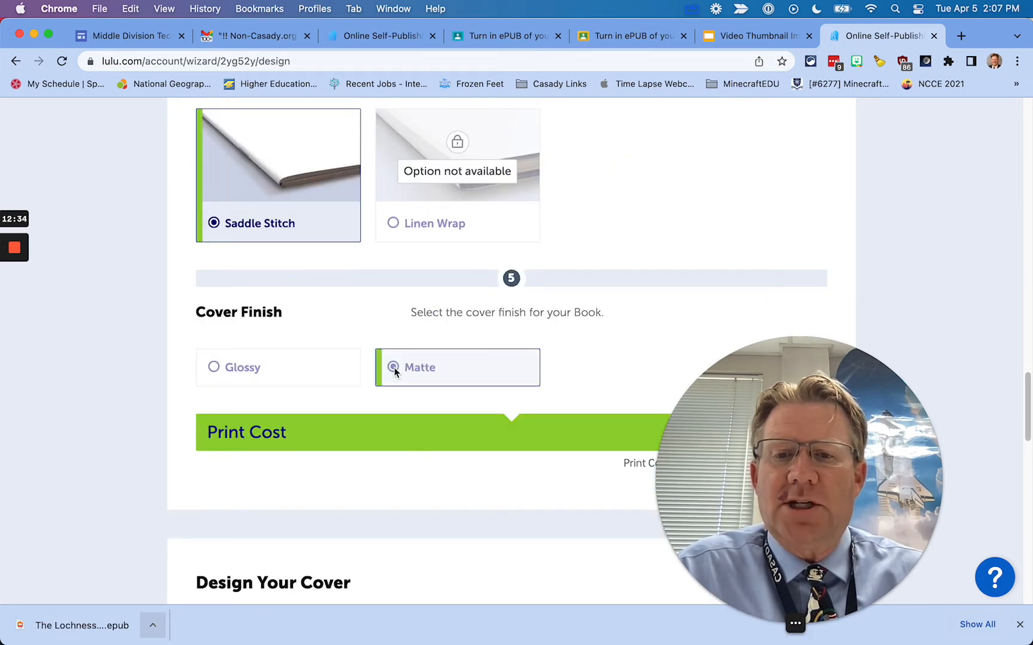
pyautogui.moveTo(828, 417); pyautogui.dragTo(271, 431)
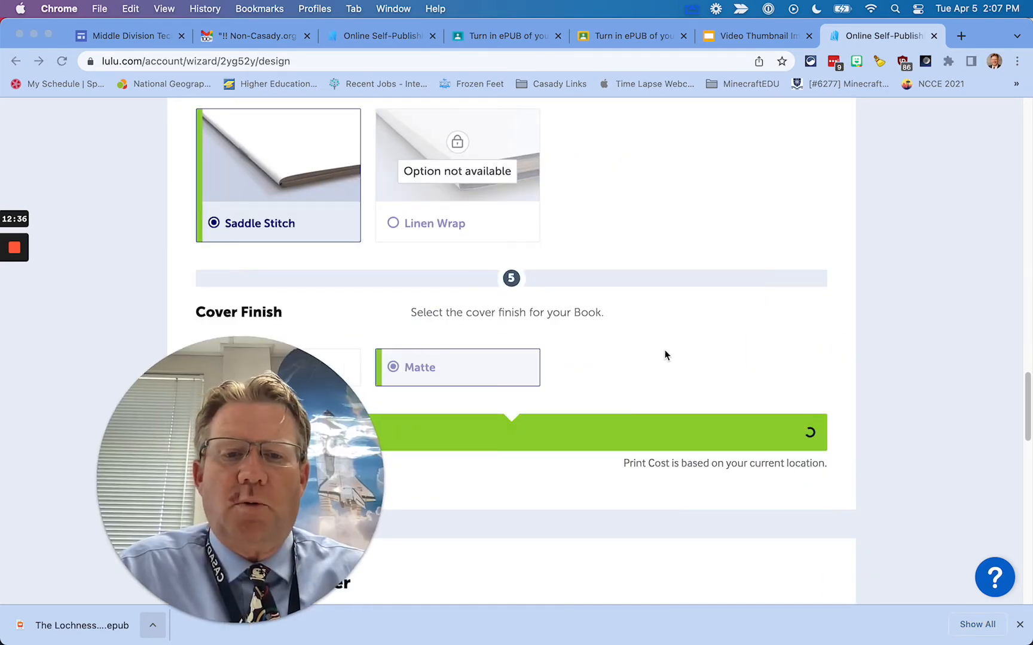
pyautogui.scroll(-3, 687, 347)
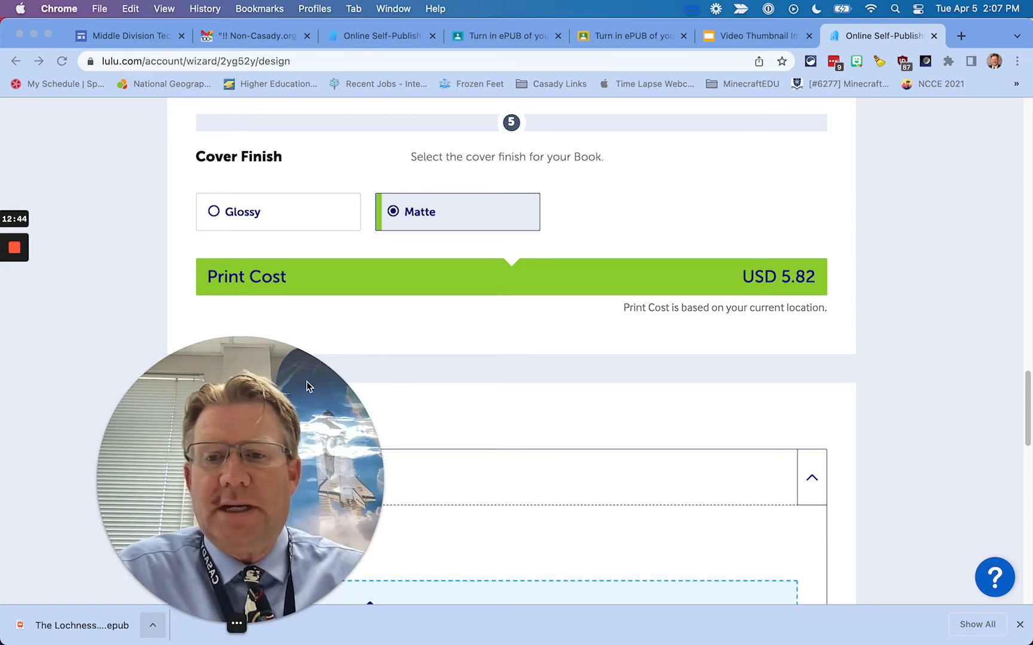
pyautogui.moveTo(246, 604); pyautogui.dragTo(931, 258)
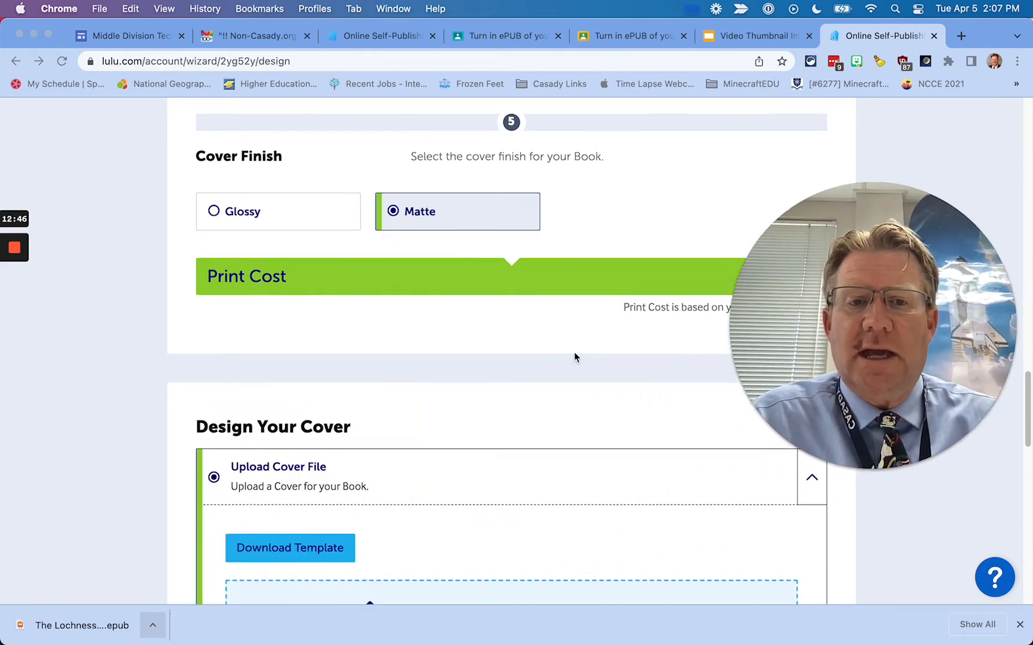
# Select the Lulu Quick Template Cover and start entering the author's name as Contributor 1
pyautogui.scroll(-5, 574, 356)
pyautogui.scroll(-3, 412, 296)
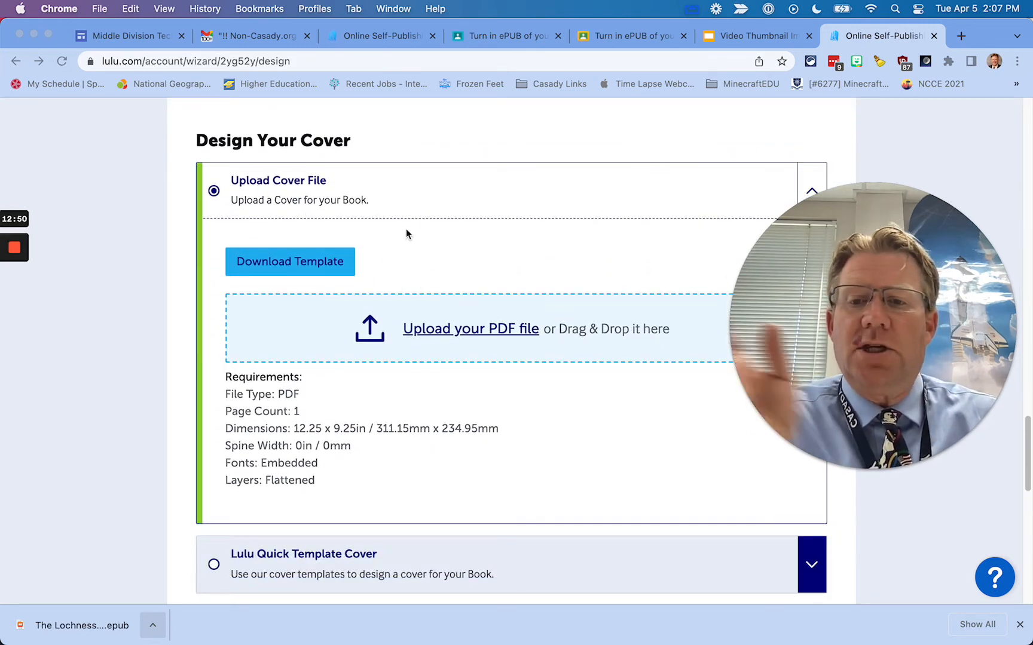
pyautogui.scroll(-7, 405, 229)
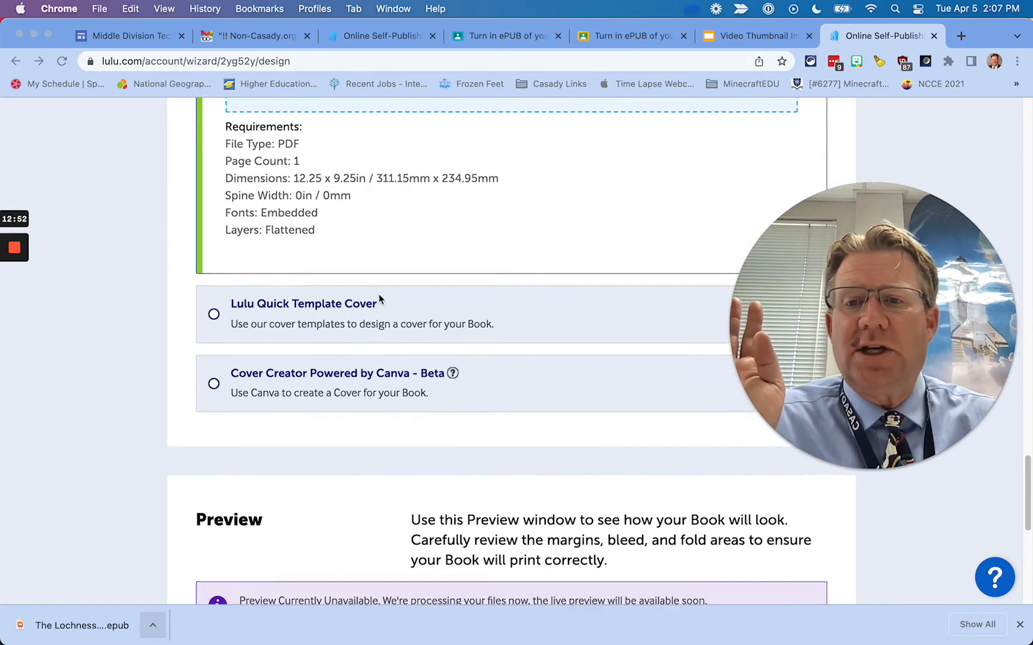
pyautogui.click(214, 318)
pyautogui.scroll(3, 323, 357)
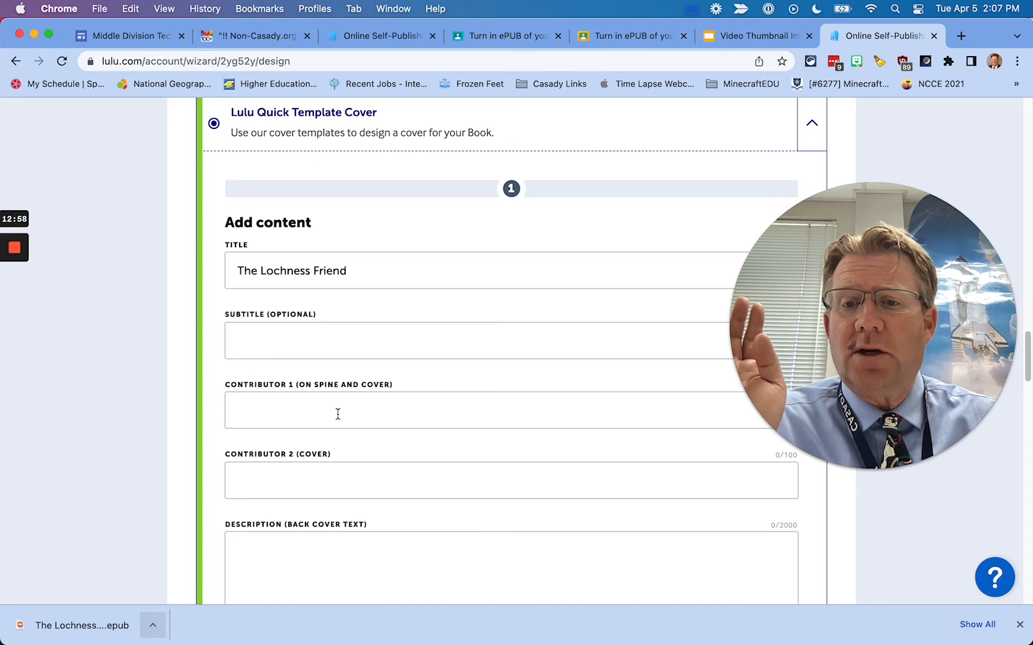
pyautogui.click(326, 417)
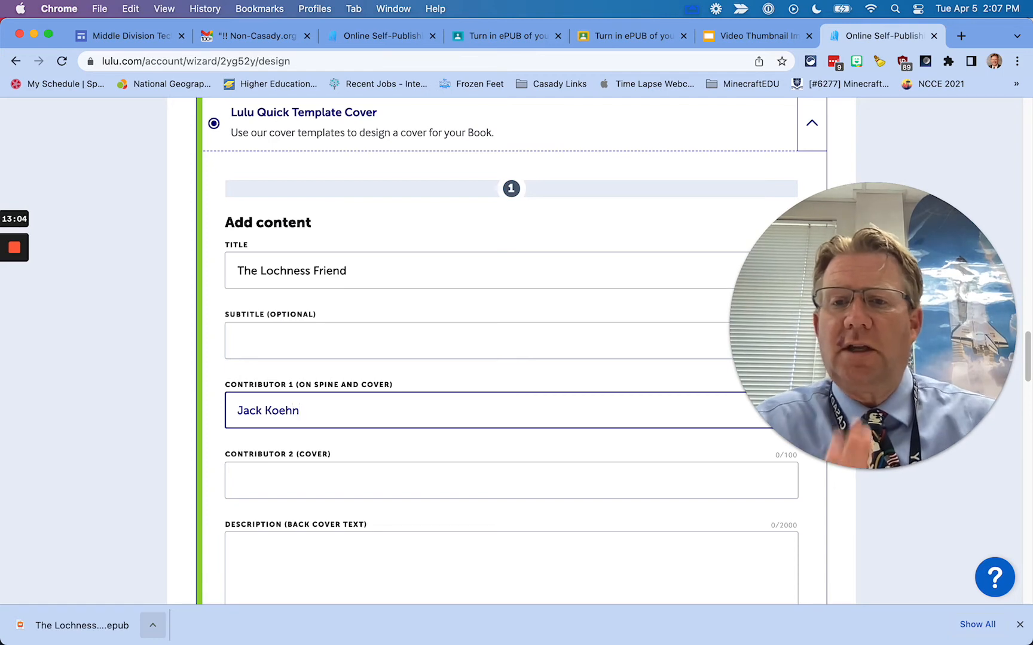
pyautogui.scroll(-5, 427, 425)
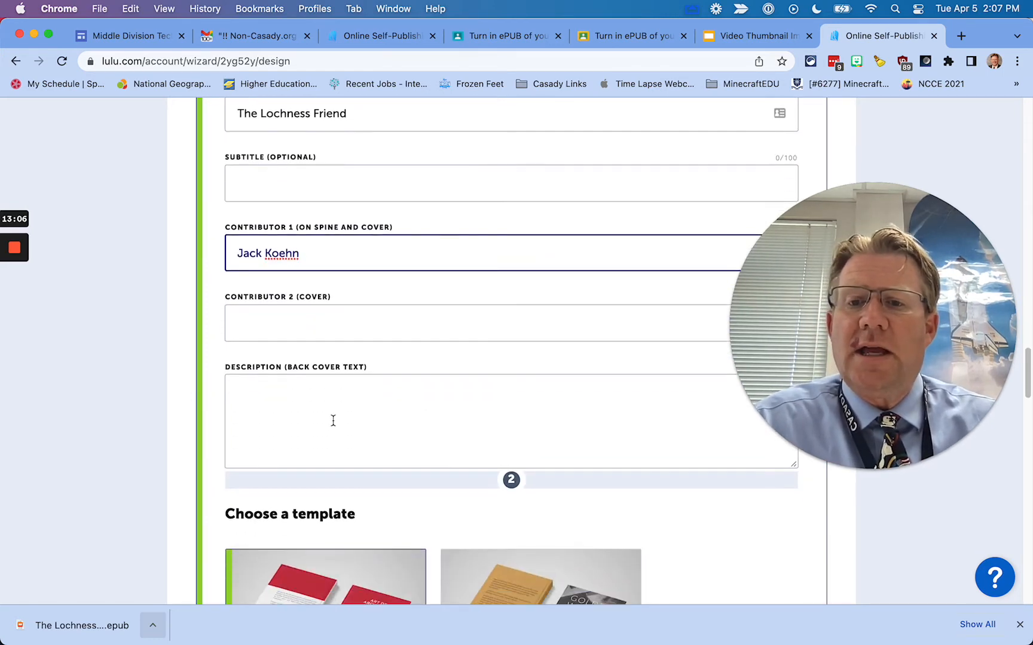
# Open Google Drive in a new tab and browse the recent files
pyautogui.click(961, 37)
pyautogui.write('drive.google.com')
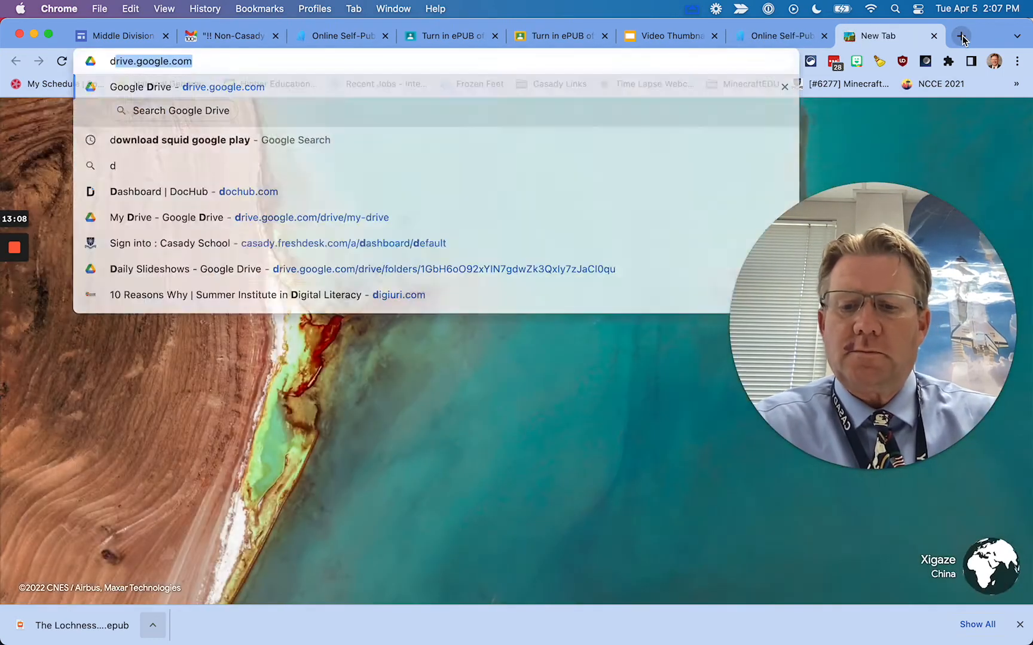
pyautogui.press('Return')
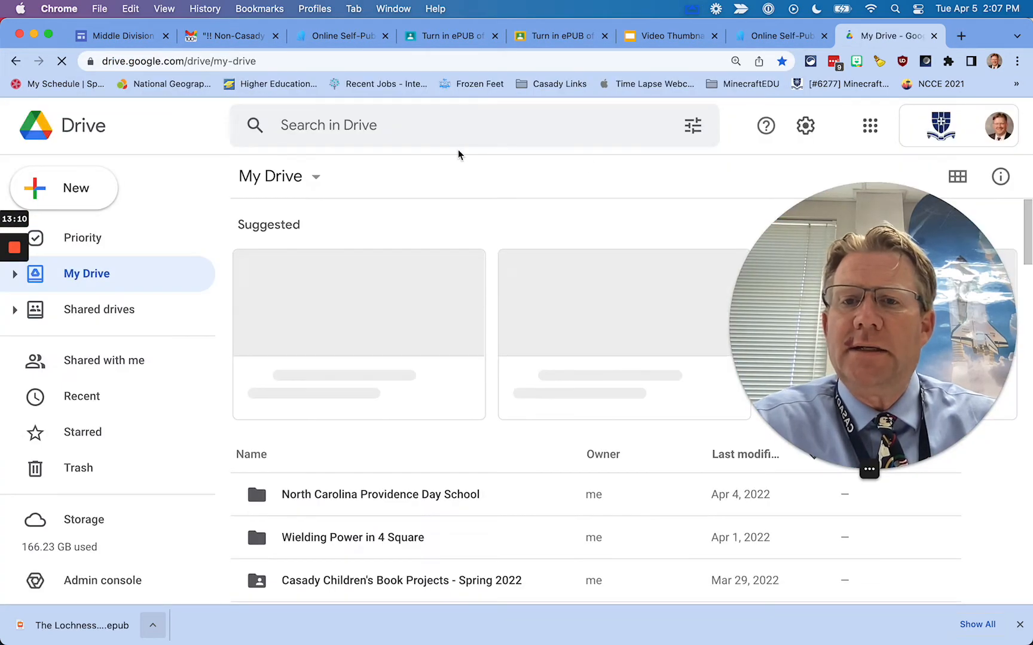
pyautogui.click(96, 401)
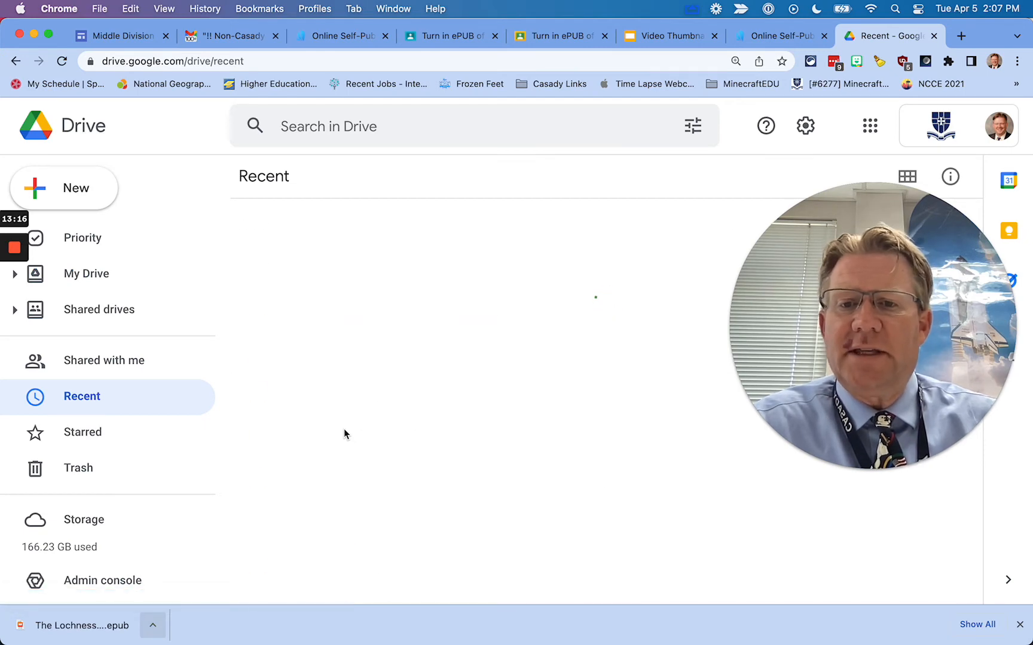
pyautogui.scroll(-5, 410, 454)
pyautogui.scroll(-10, 408, 454)
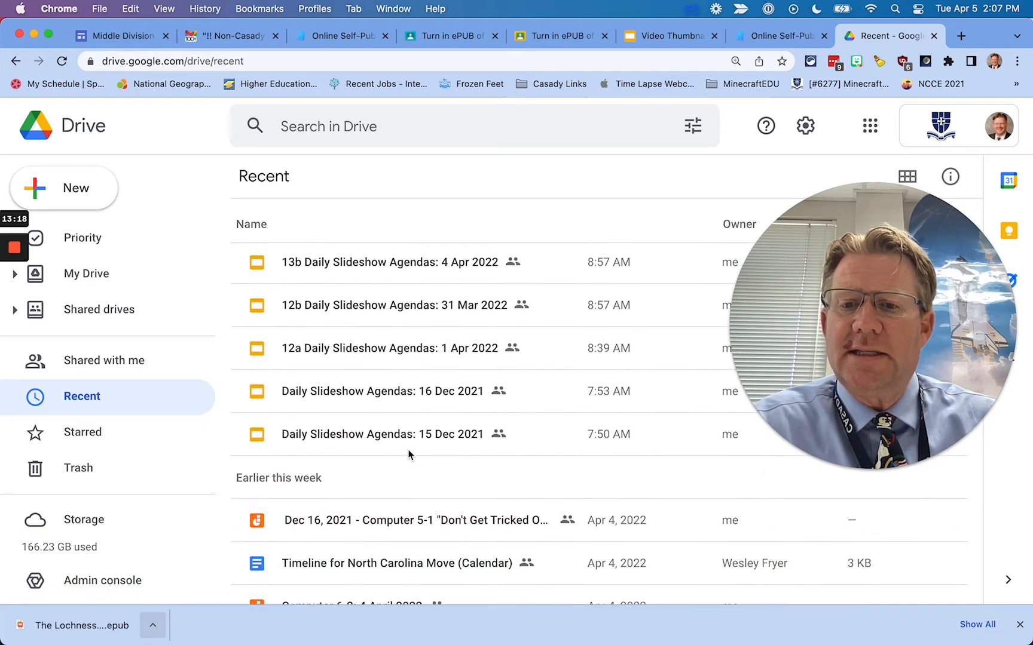
pyautogui.scroll(-6, 407, 463)
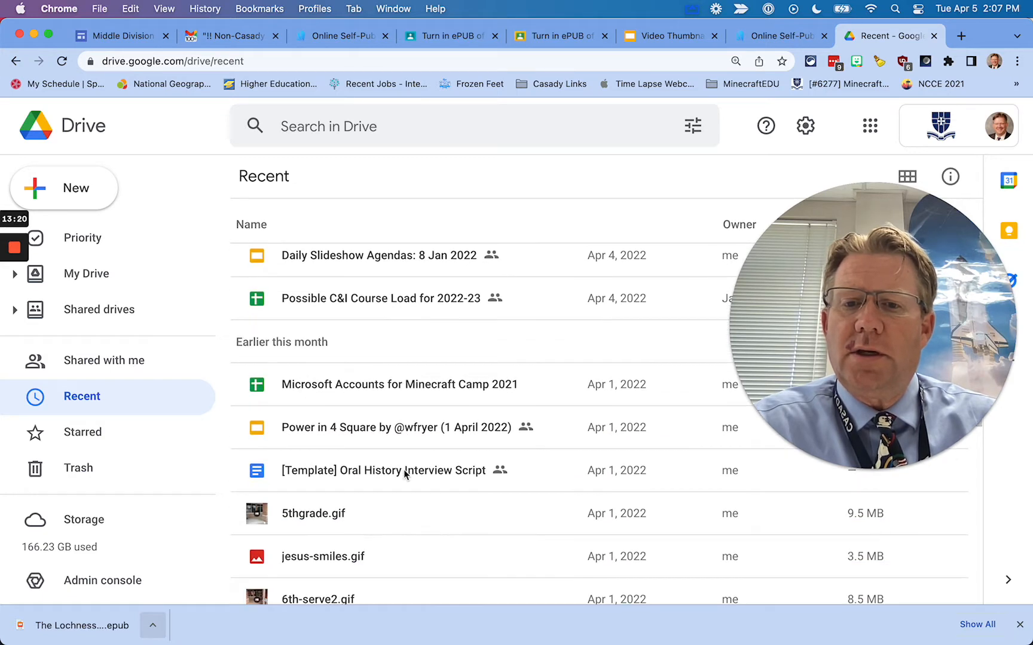
pyautogui.scroll(-10, 407, 468)
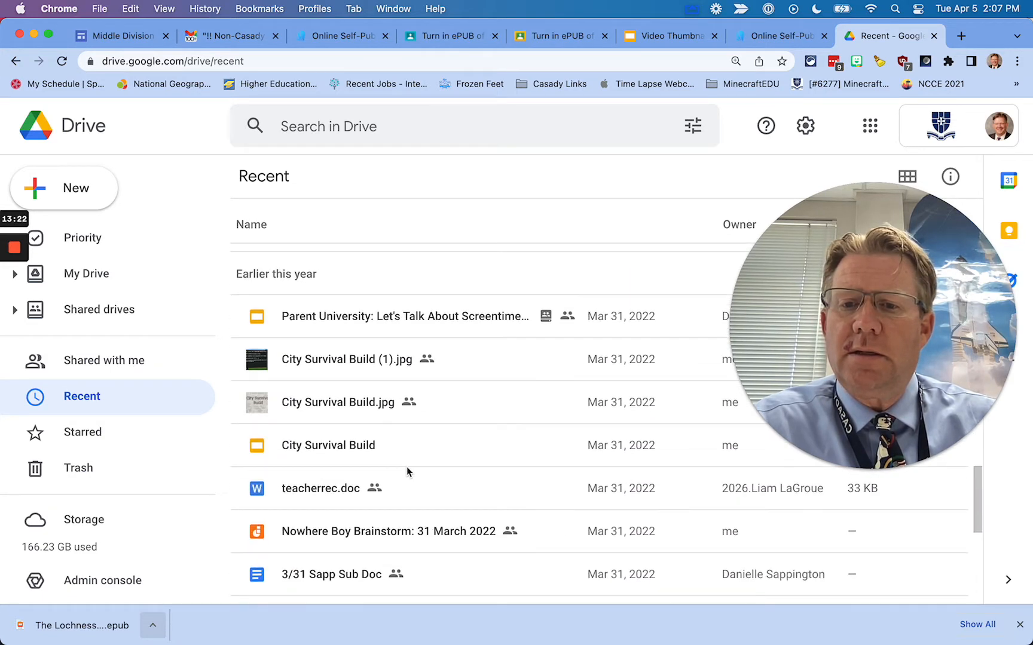
pyautogui.scroll(-10, 408, 471)
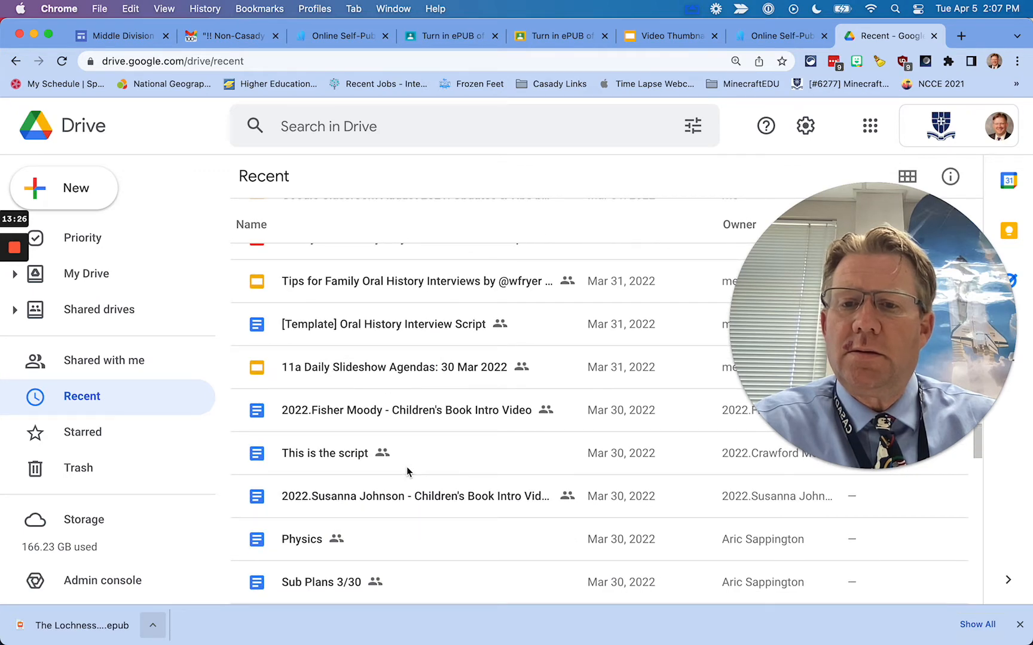
pyautogui.scroll(-2, 407, 472)
# Search Drive for 'ebook' and open the Tips and Lessons Learned Lulu publishing doc
pyautogui.click(306, 127)
pyautogui.write('e')
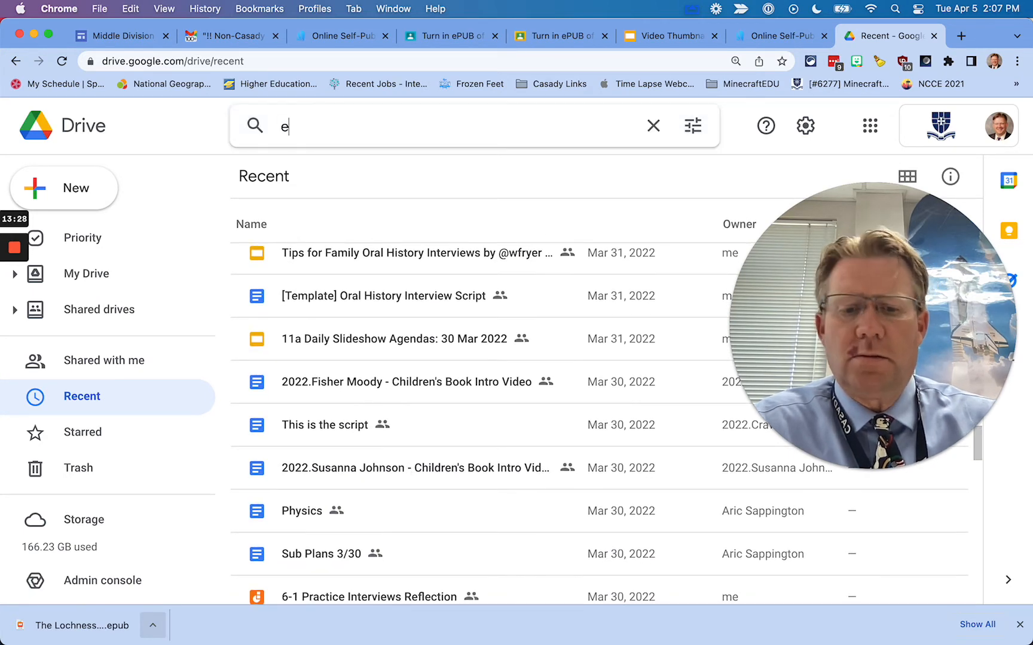
pyautogui.write('book')
pyautogui.press('Return')
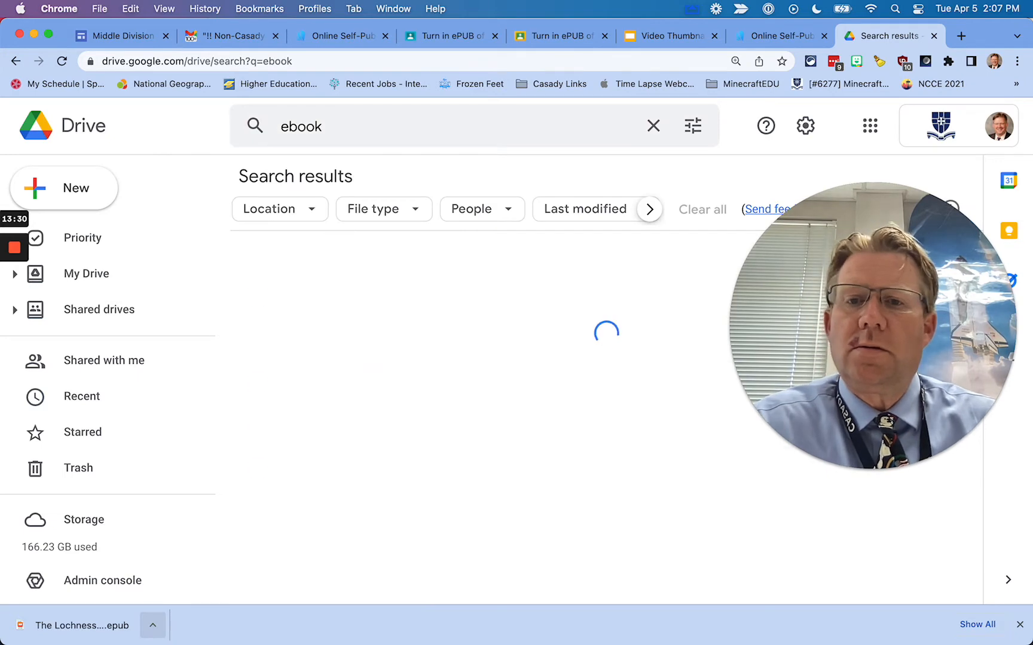
pyautogui.doubleClick(354, 305)
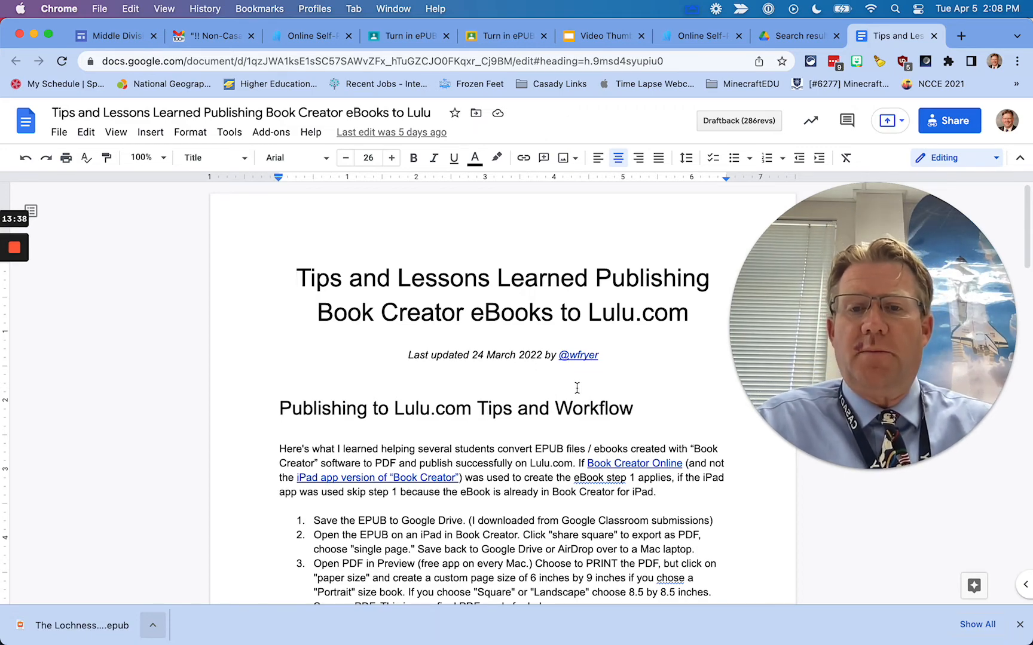
pyautogui.press('super+n')
pyautogui.write('stu')
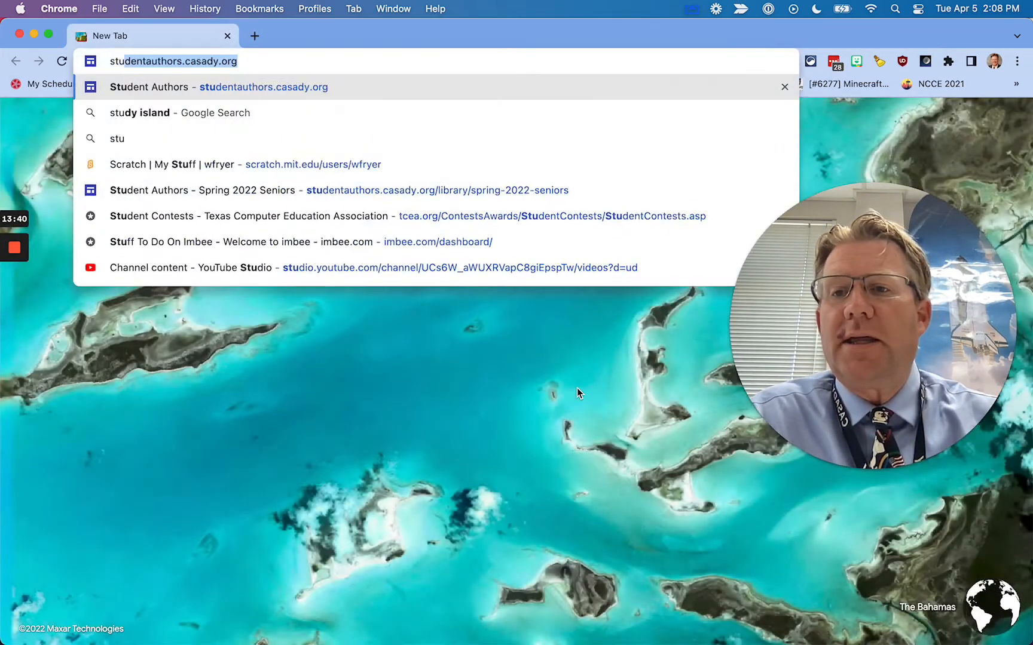
pyautogui.press('Return')
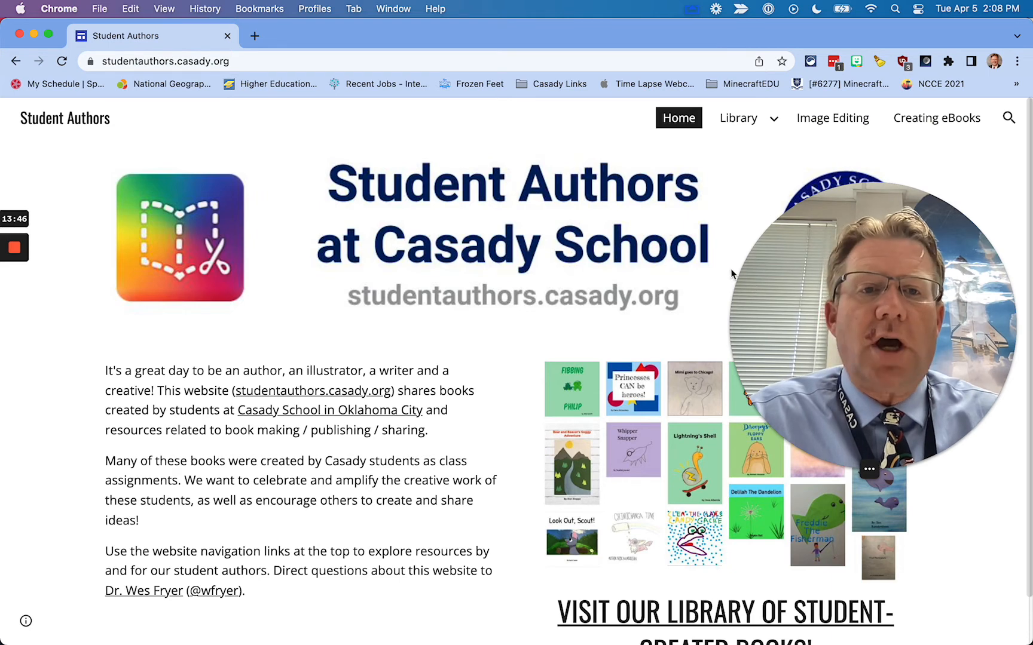
pyautogui.click(930, 121)
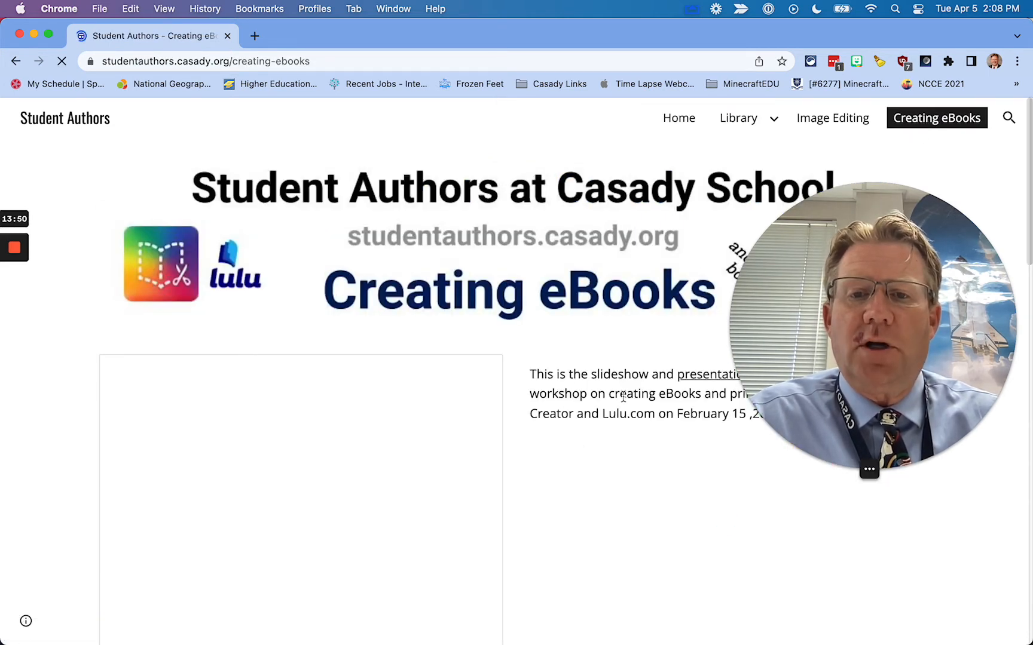
pyautogui.scroll(-10, 679, 557)
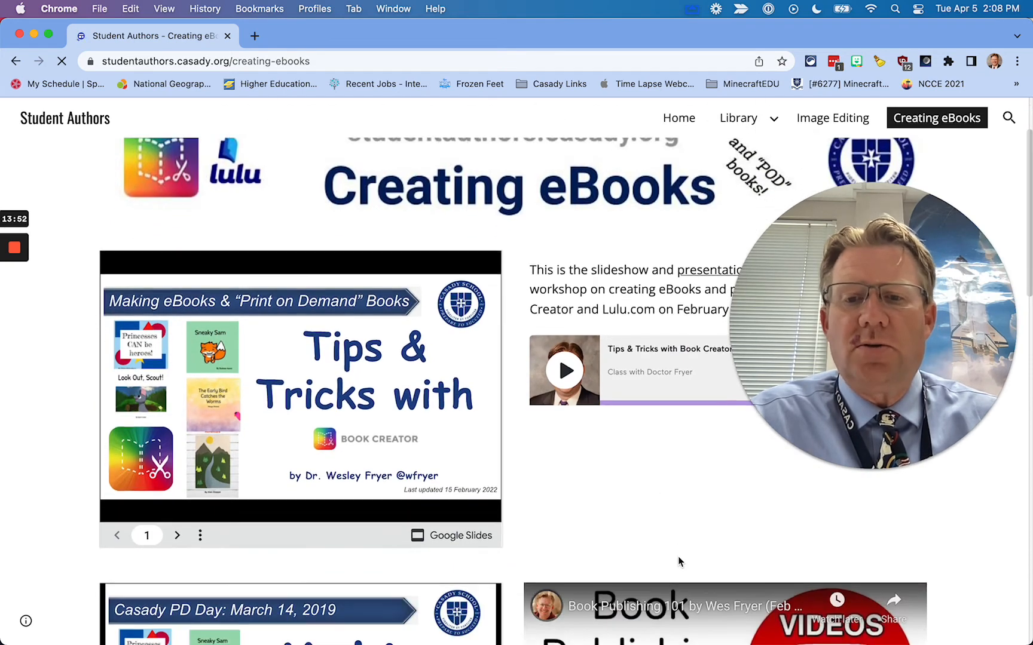
pyautogui.scroll(10, 678, 557)
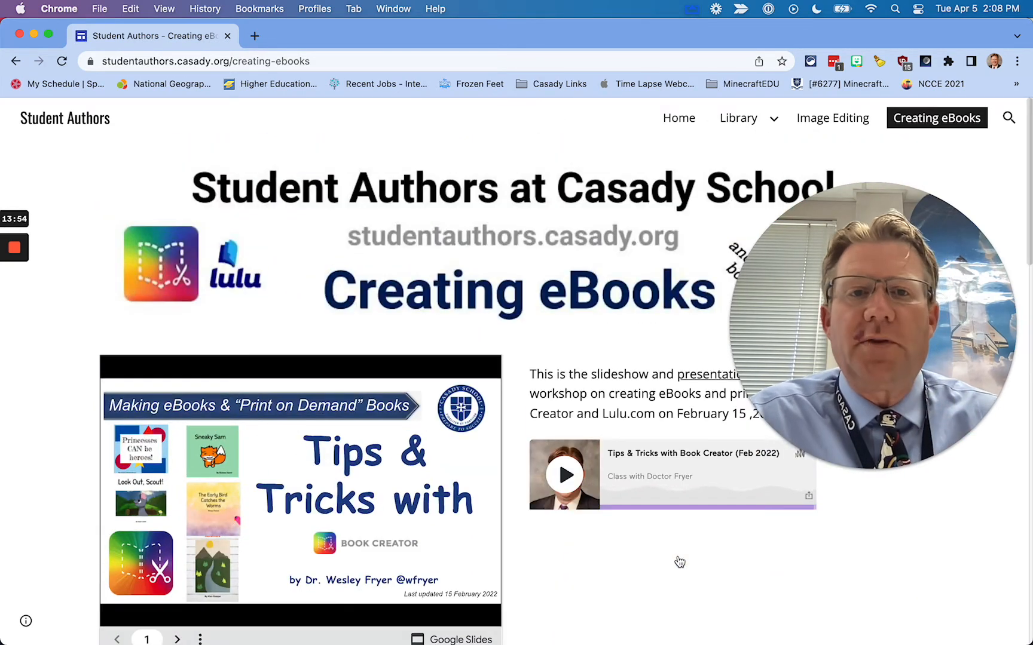
pyautogui.click(228, 37)
pyautogui.scroll(-20, 517, 542)
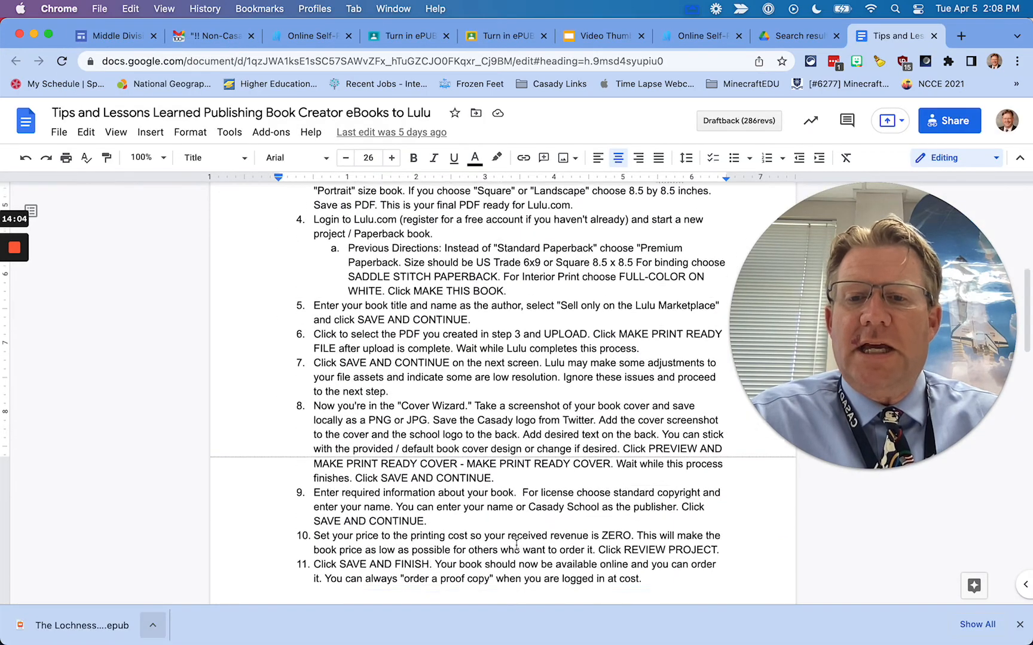
# Select the previous author's first name in the guide's sample book description to replace it
pyautogui.scroll(3, 516, 543)
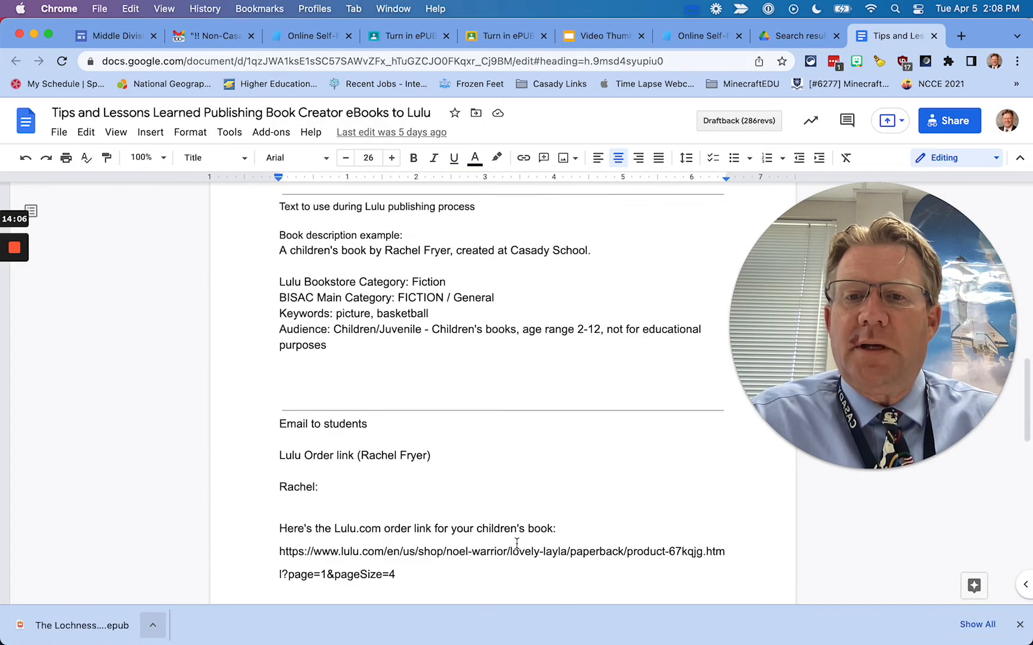
pyautogui.scroll(1, 517, 542)
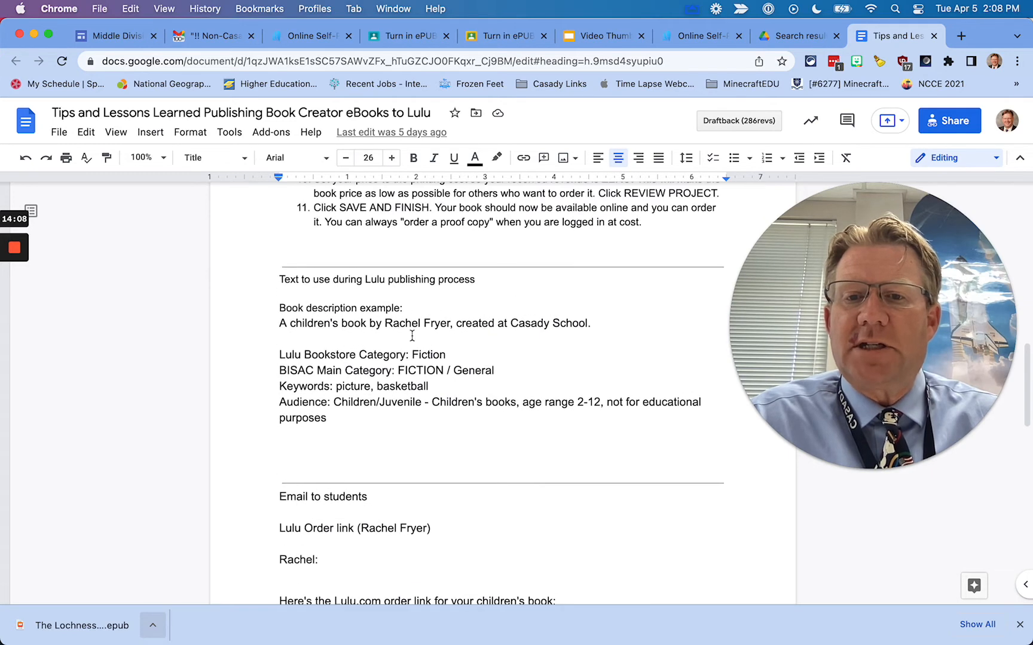
pyautogui.doubleClick(401, 324)
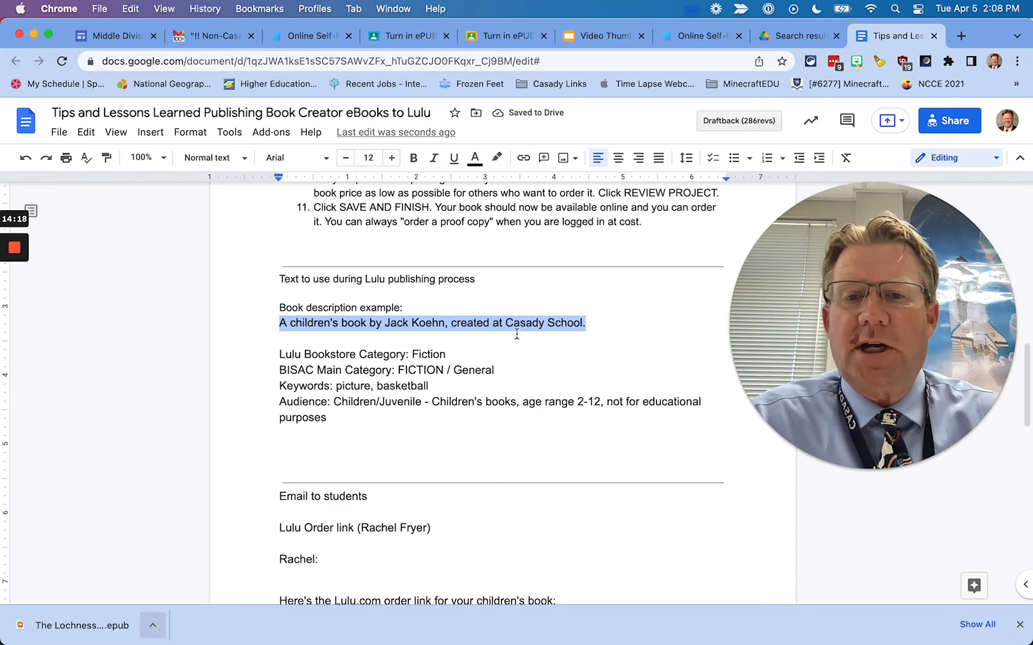
pyautogui.click(699, 37)
# Fill the back cover description with the blurb crediting the student author and Casady School
pyautogui.click(335, 414)
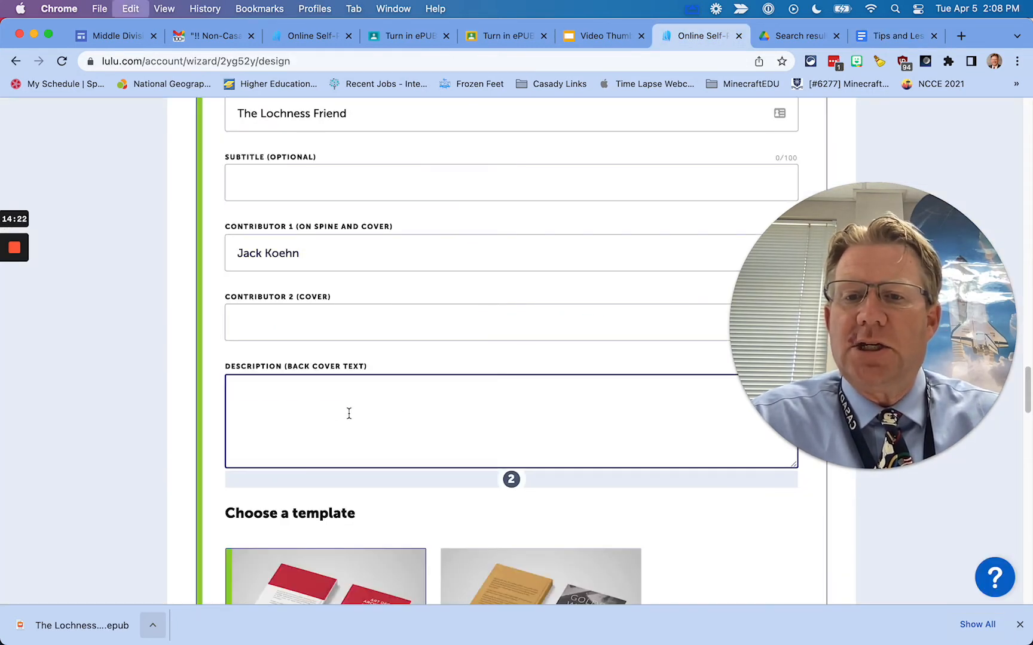
pyautogui.scroll(-5, 609, 410)
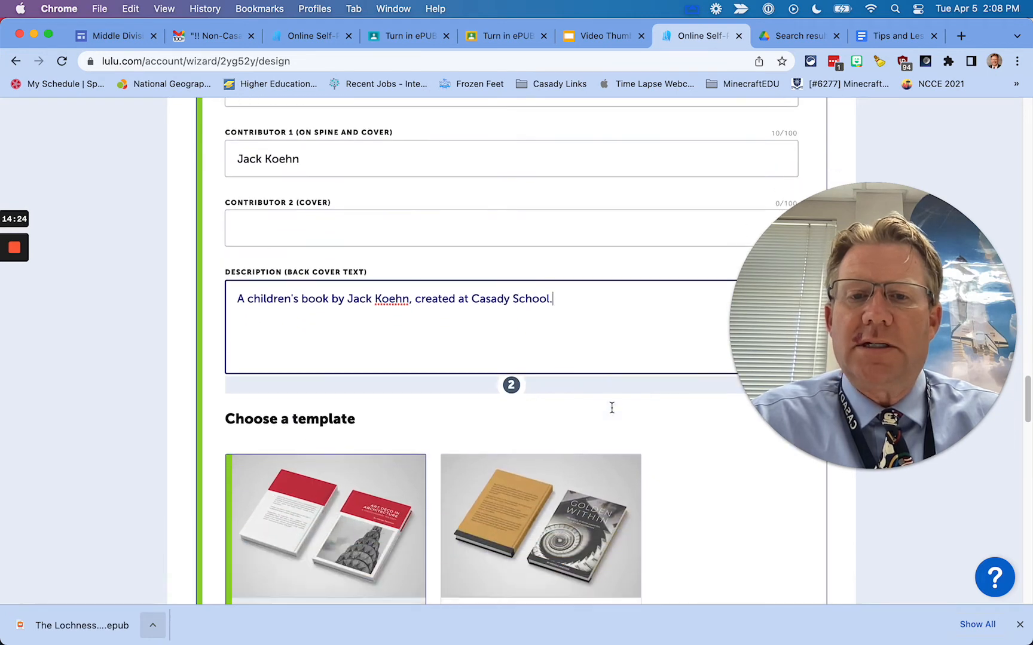
pyautogui.scroll(-6, 614, 413)
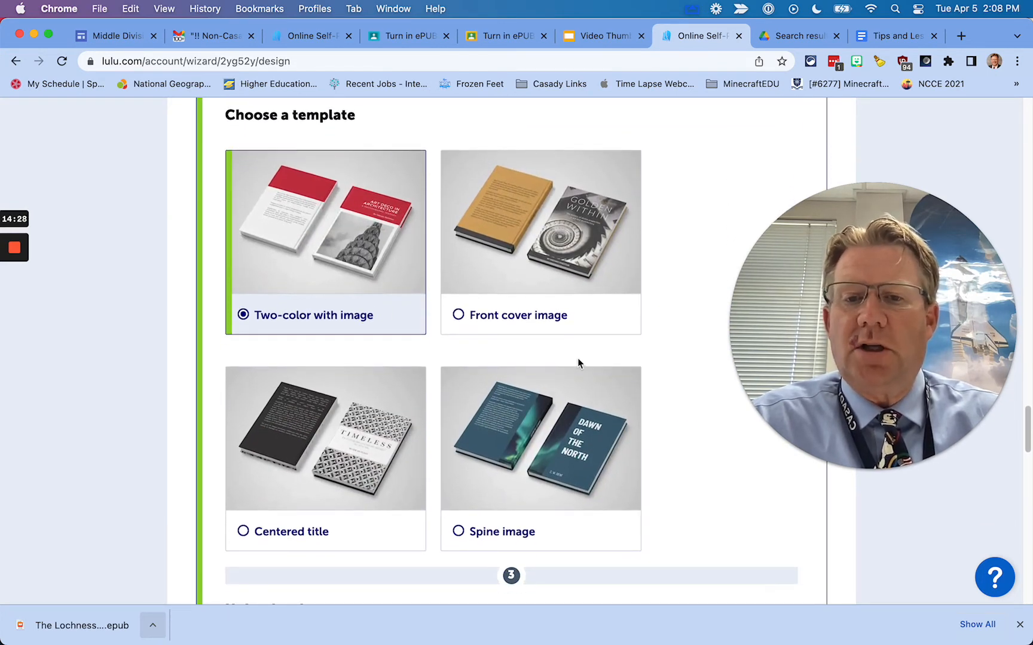
pyautogui.scroll(-8, 578, 358)
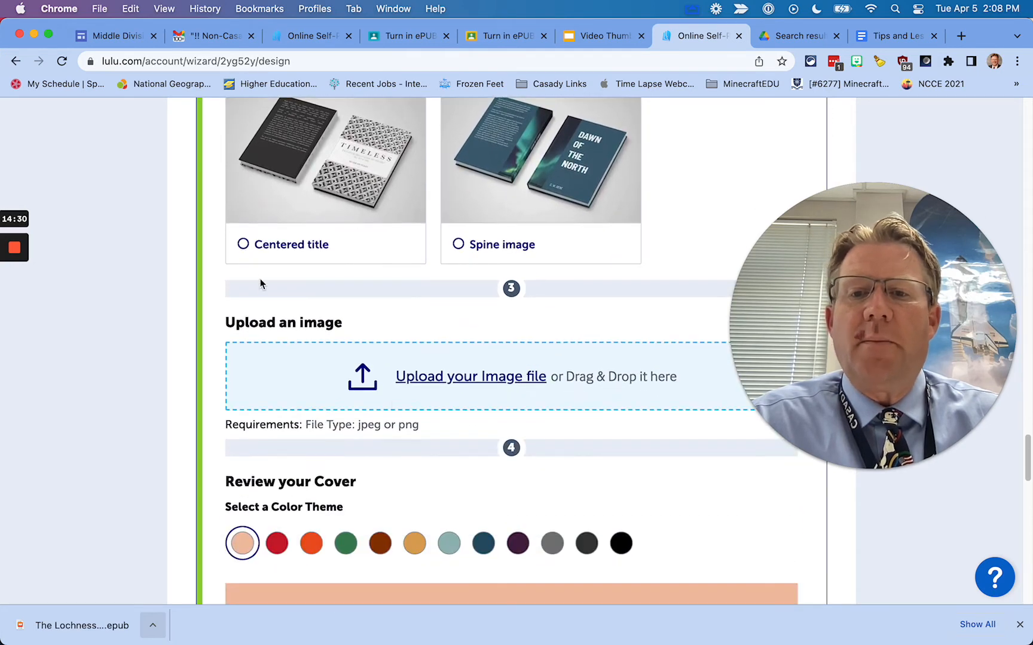
pyautogui.scroll(-2, 538, 371)
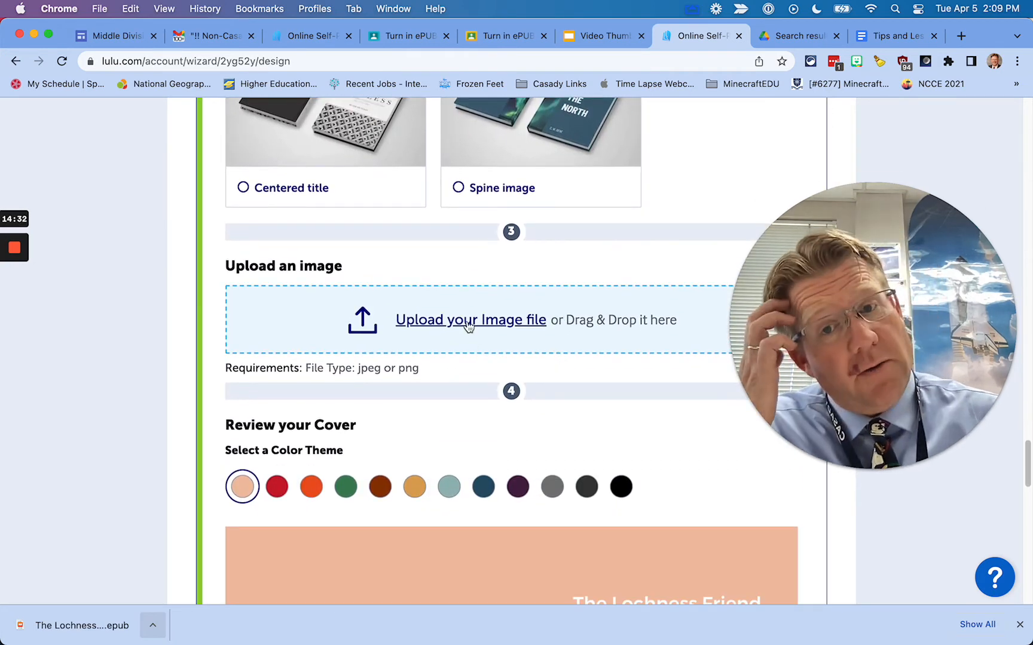
# Upload The_Lochness_Friend_COVER2.jpg as the cover image
pyautogui.click(468, 320)
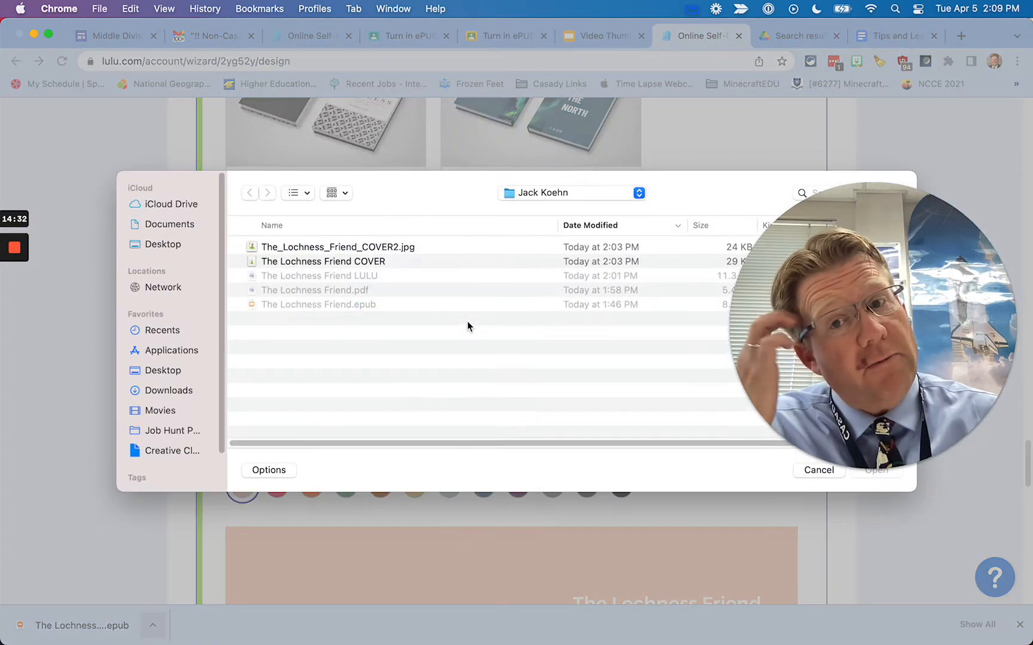
pyautogui.click(348, 246)
pyautogui.click(876, 470)
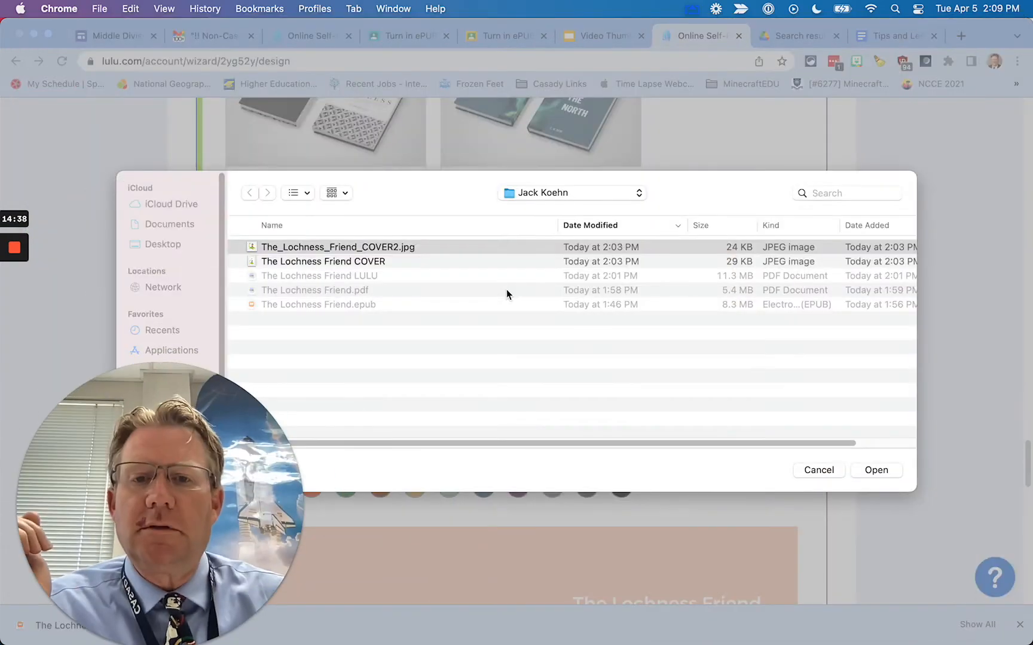
pyautogui.click(883, 478)
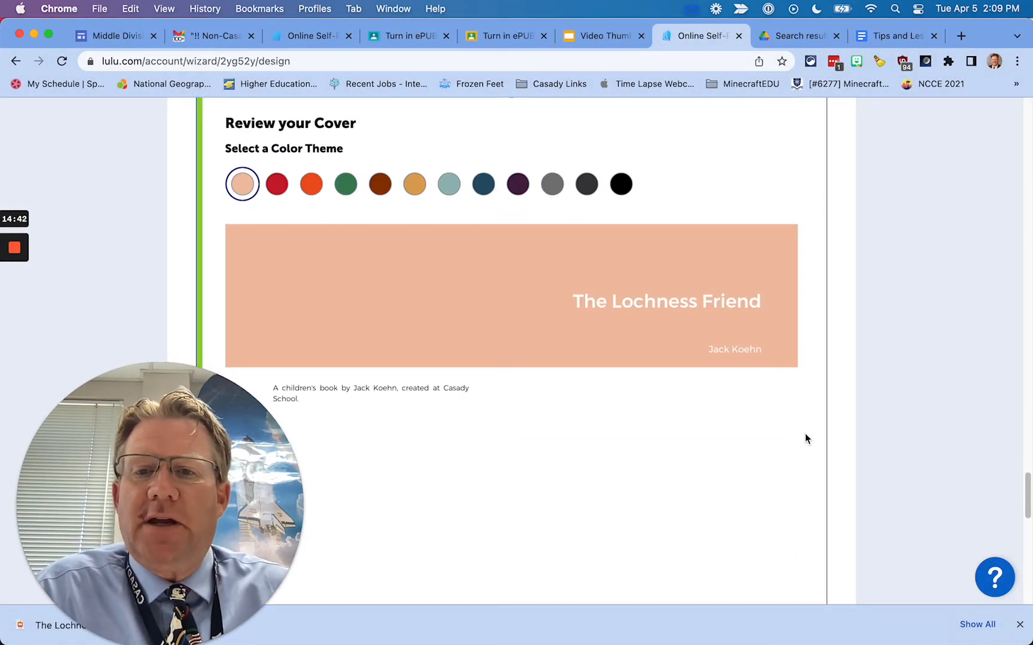
# Apply the dark green theme cover, with the dinosaur-and-boy picture, to the book
pyautogui.scroll(-5, 749, 470)
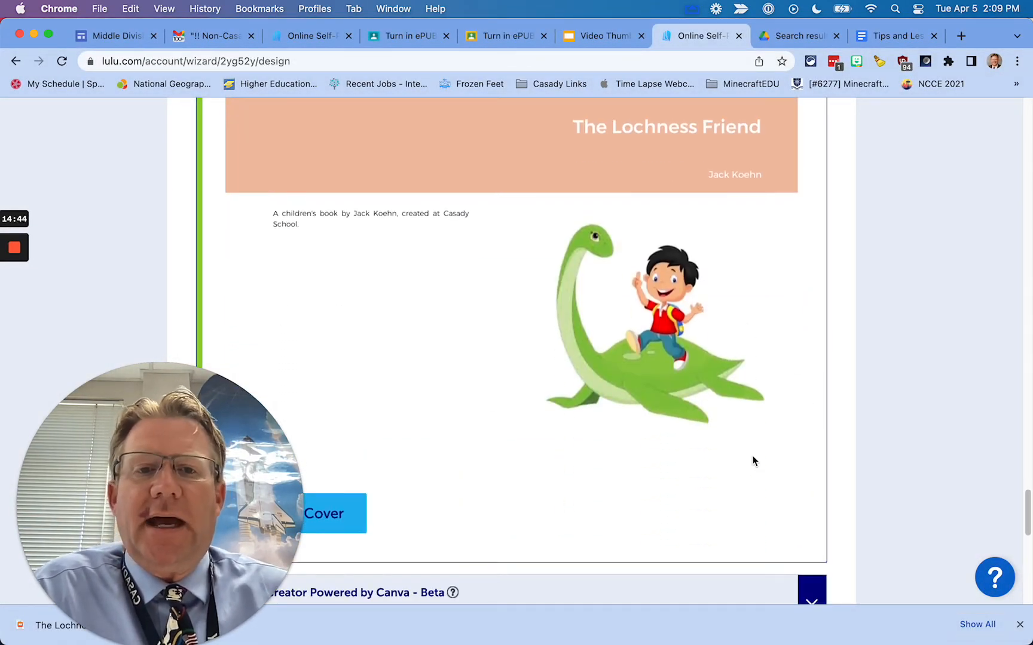
pyautogui.scroll(3, 751, 457)
pyautogui.scroll(7, 663, 417)
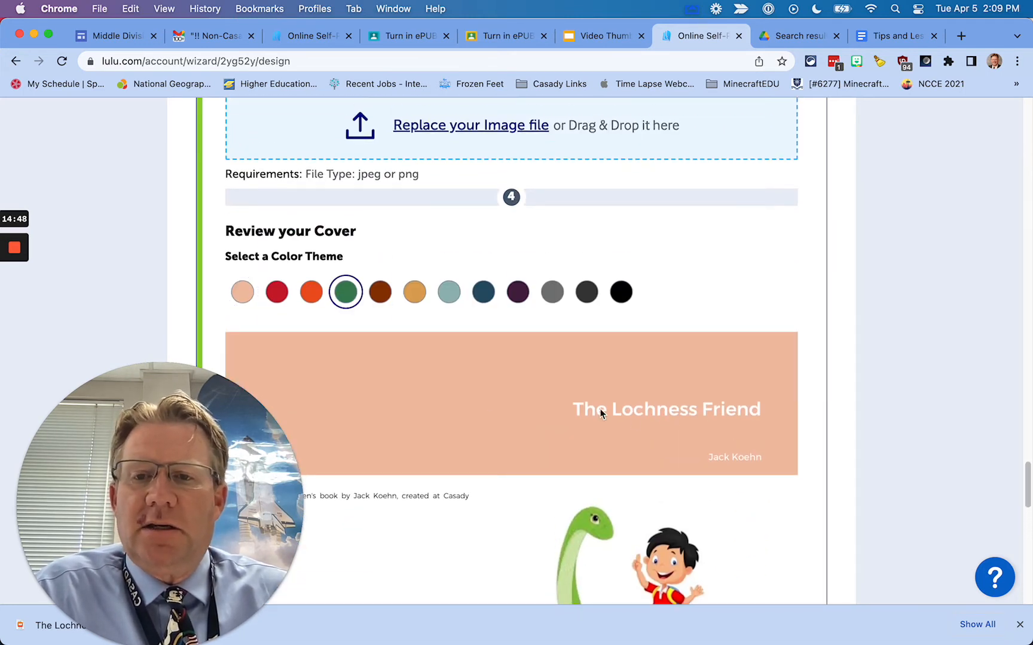
pyautogui.scroll(-5, 758, 482)
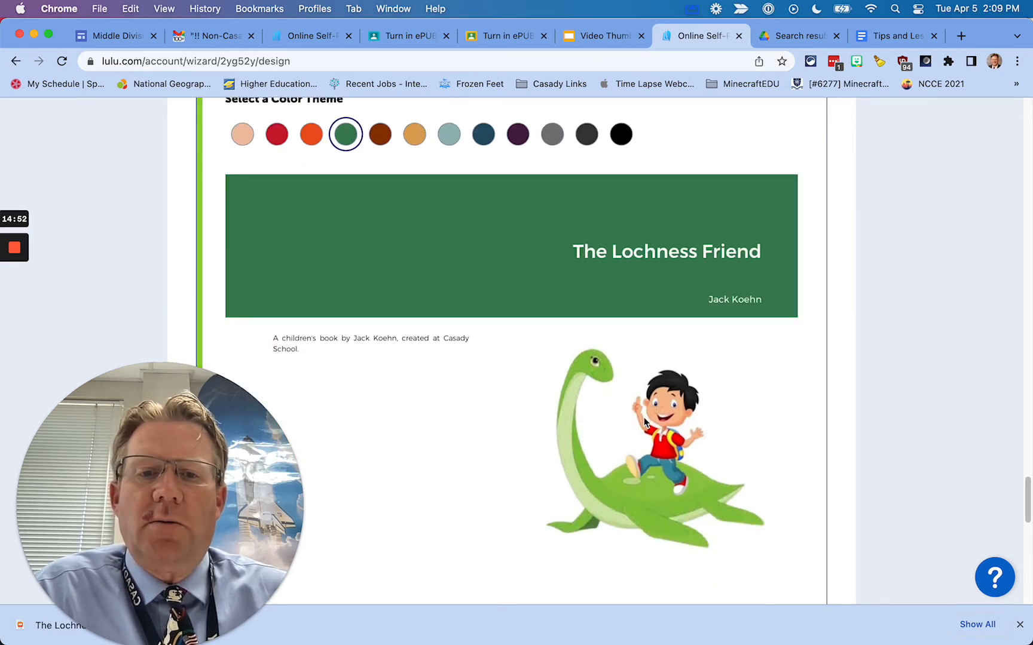
pyautogui.scroll(-10, 519, 410)
pyautogui.click(321, 348)
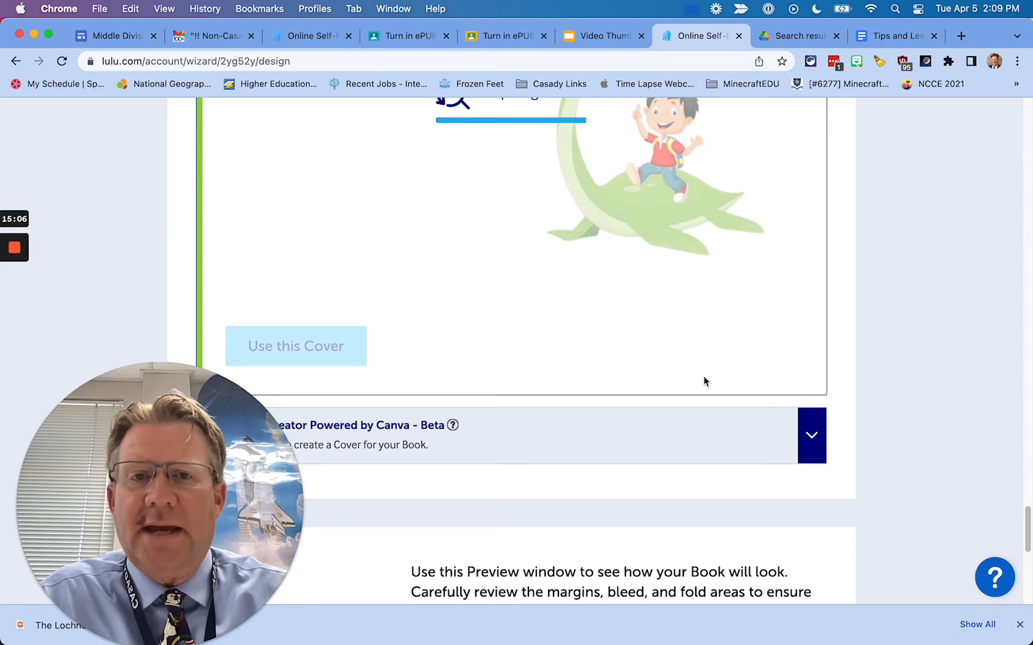
pyautogui.scroll(5, 613, 453)
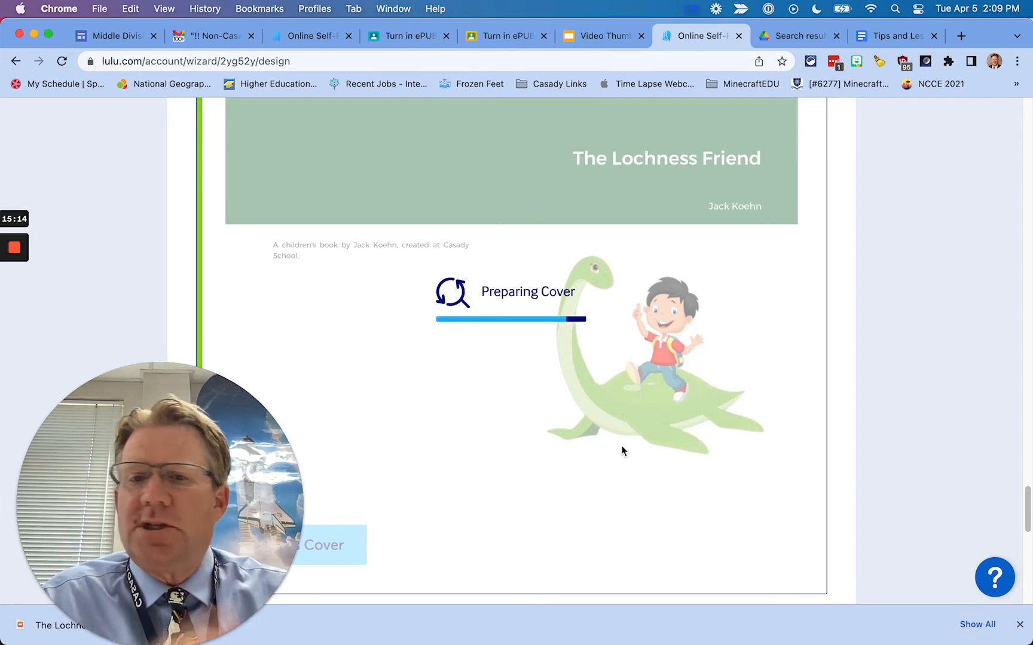
pyautogui.scroll(-3, 621, 451)
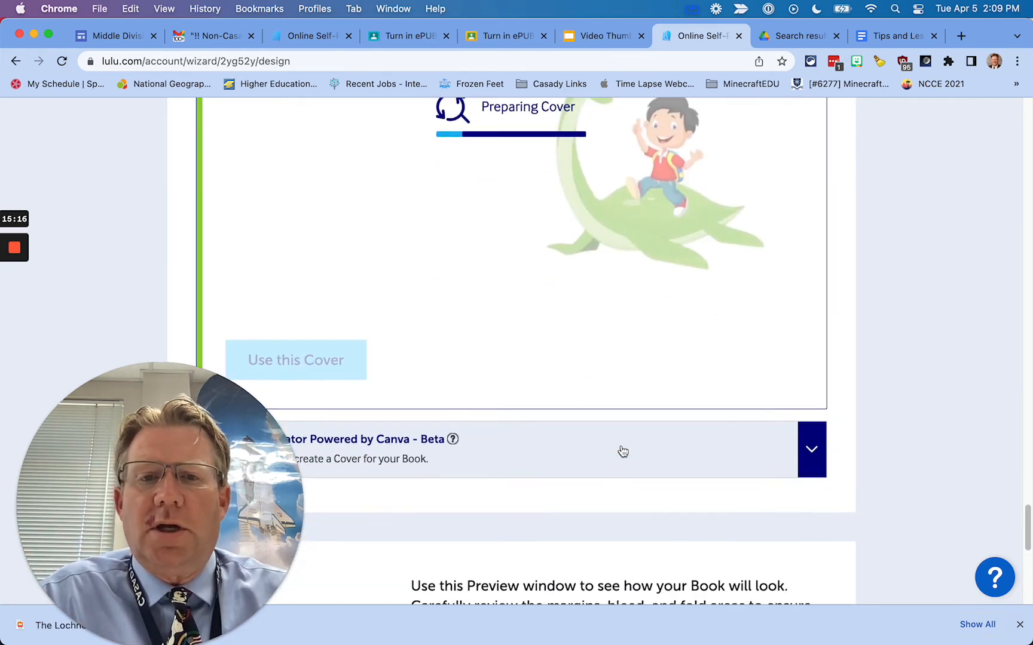
pyautogui.scroll(7, 622, 451)
pyautogui.scroll(-1, 621, 450)
pyautogui.scroll(-1, 621, 451)
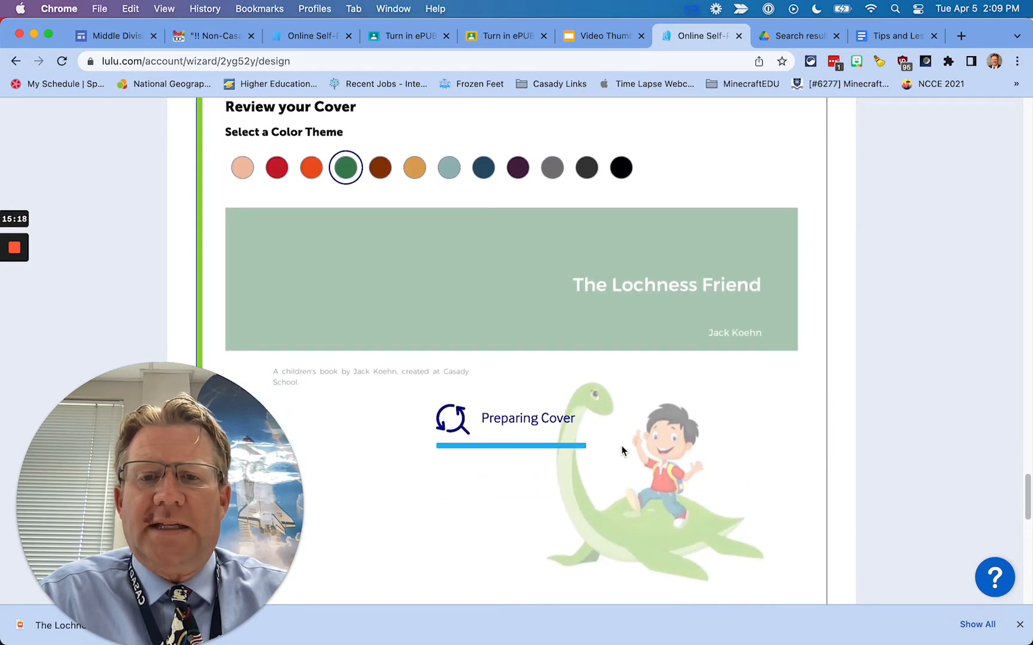
pyautogui.scroll(-2, 621, 451)
pyautogui.scroll(-10, 621, 448)
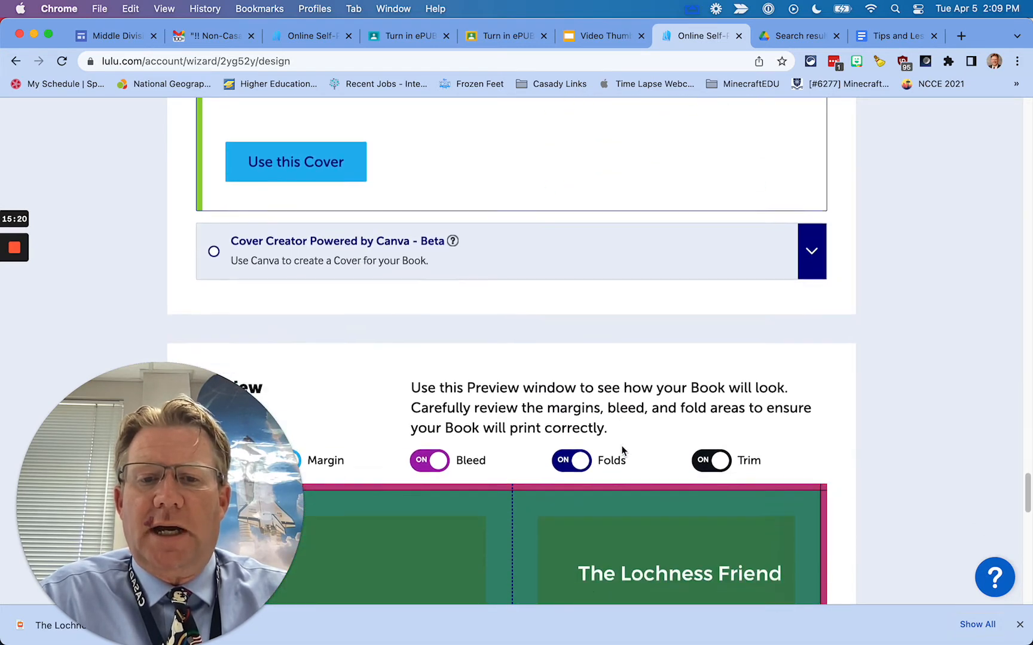
pyautogui.scroll(-6, 621, 451)
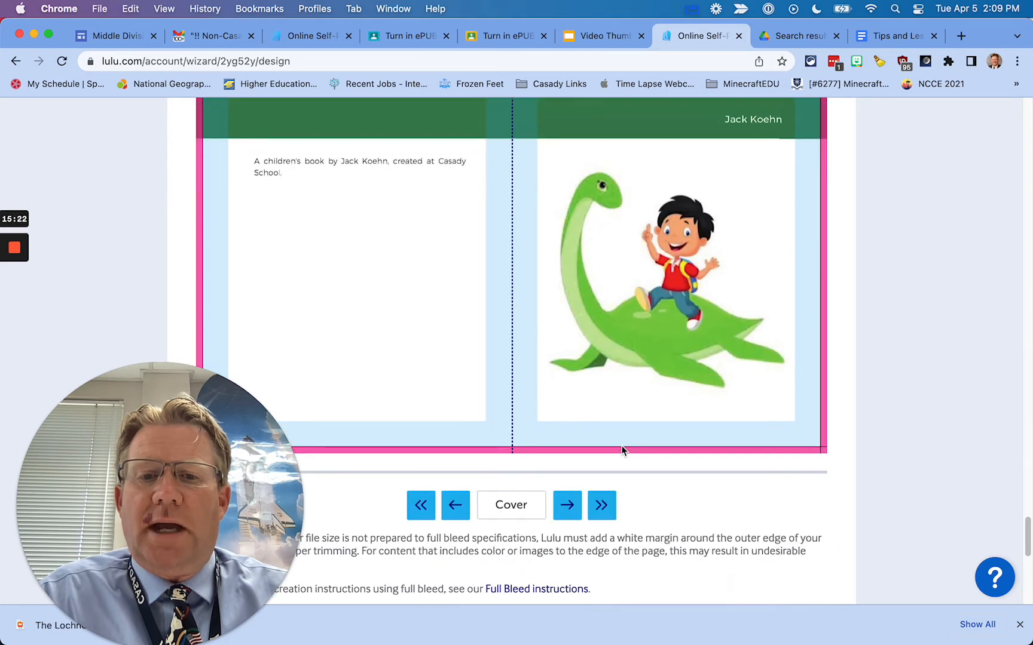
pyautogui.moveTo(210, 405); pyautogui.dragTo(831, 380)
pyautogui.scroll(-6, 460, 497)
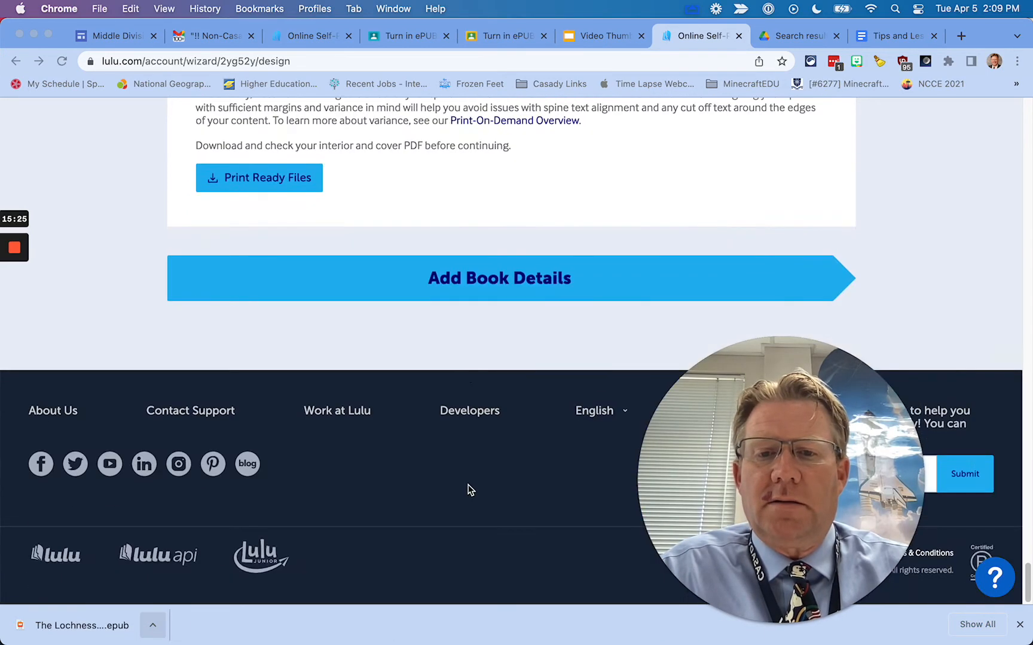
# Open the book details and paste in the prepared children's-book description
pyautogui.click(531, 282)
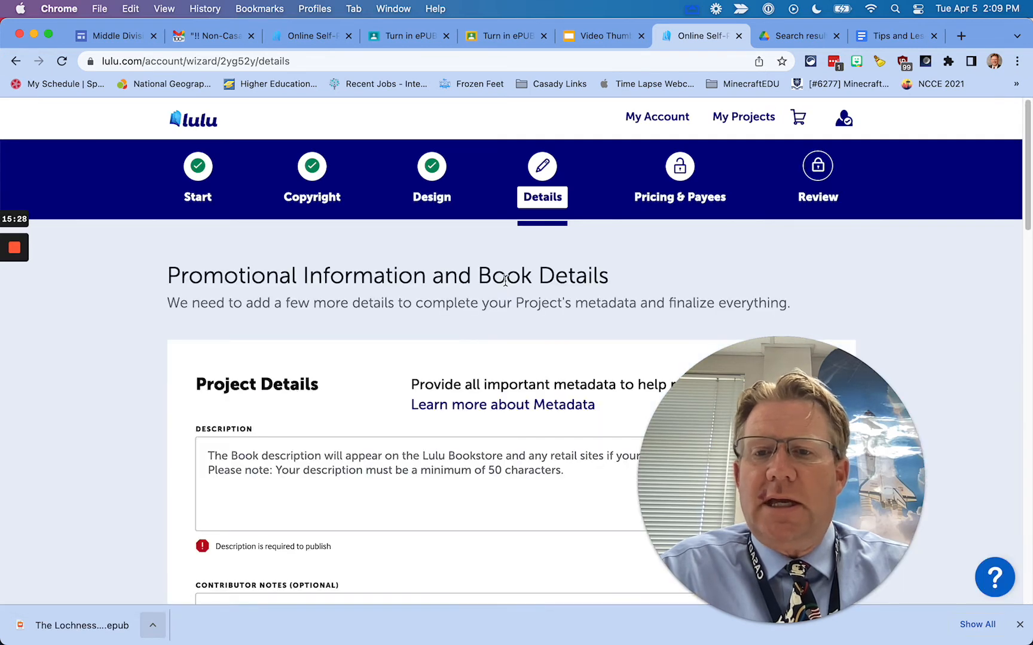
pyautogui.scroll(-4, 505, 281)
pyautogui.click(248, 250)
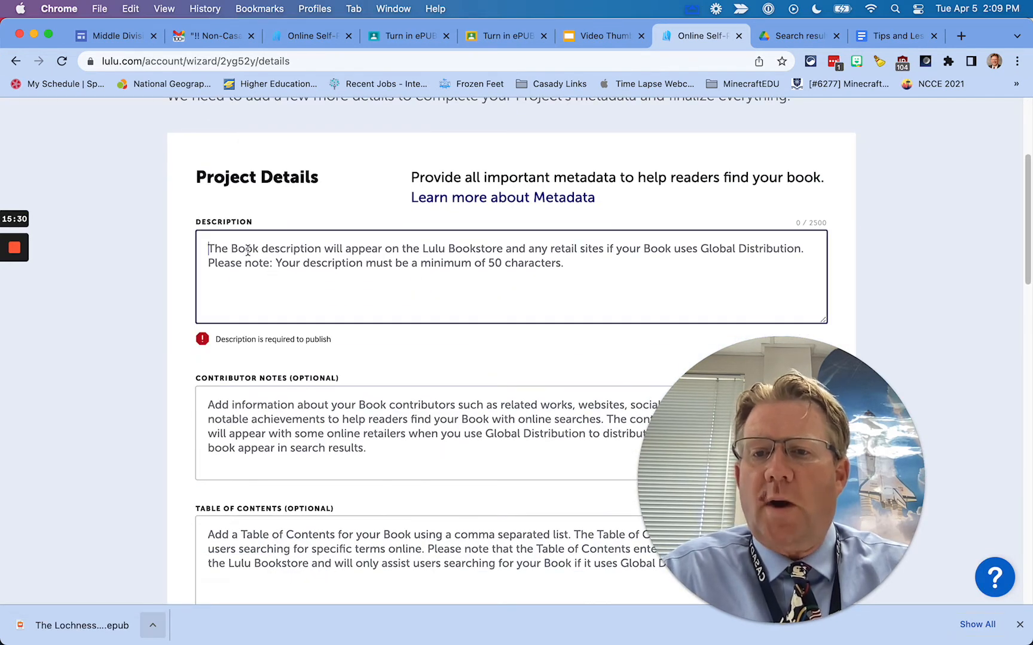
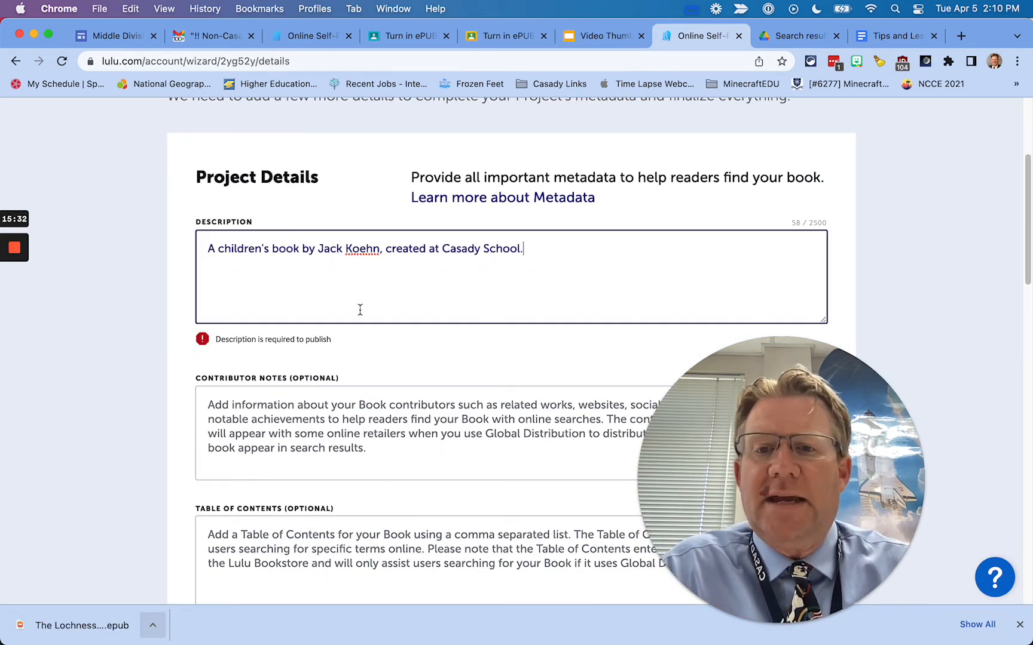
# Search BISAC for 'fiction' and set the main category to FICTION / General
pyautogui.scroll(-1, 427, 380)
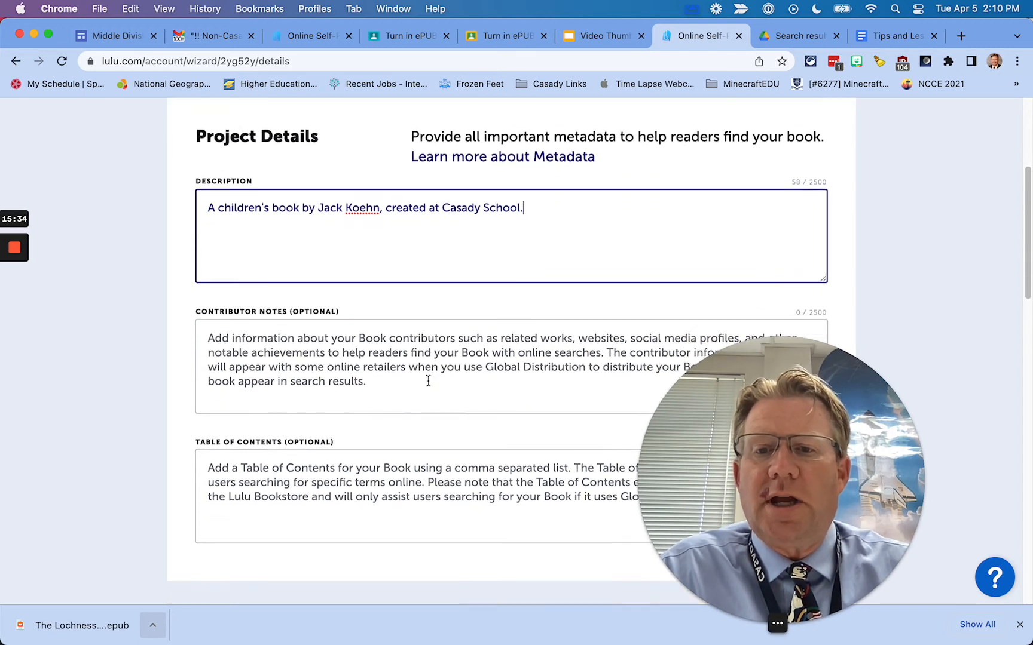
pyautogui.scroll(-10, 428, 380)
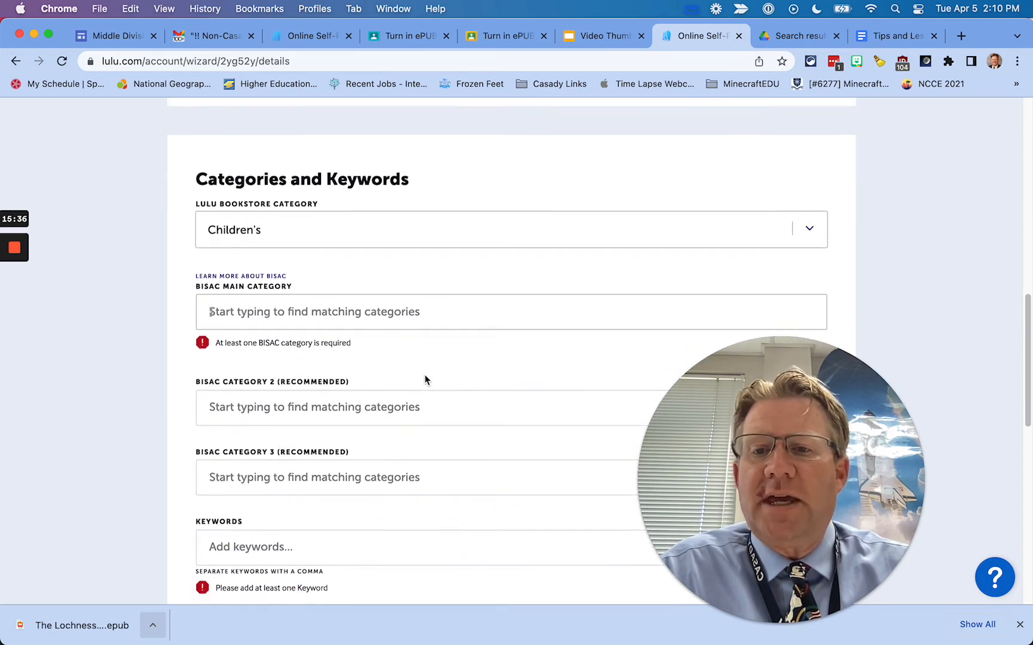
pyautogui.scroll(-2, 426, 380)
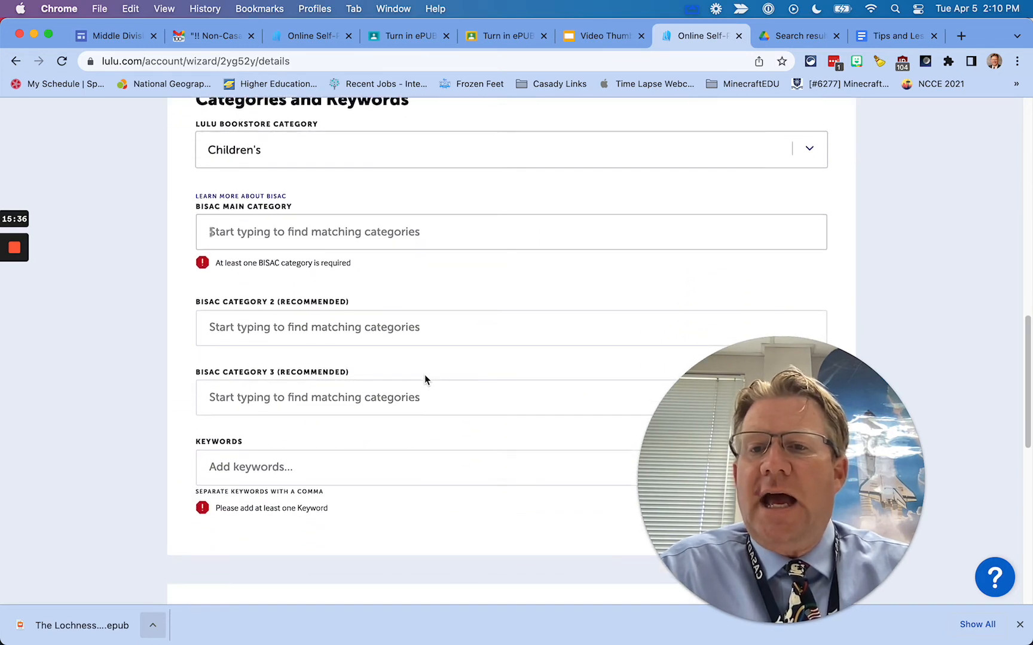
pyautogui.click(286, 234)
pyautogui.write('fic')
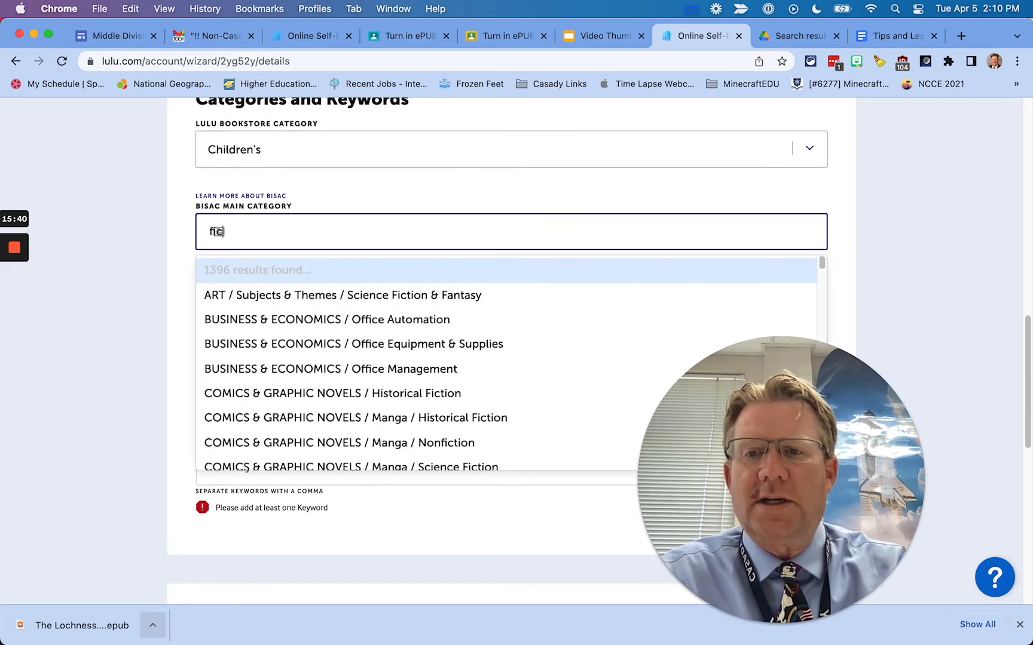
pyautogui.write('tion')
pyautogui.click(293, 397)
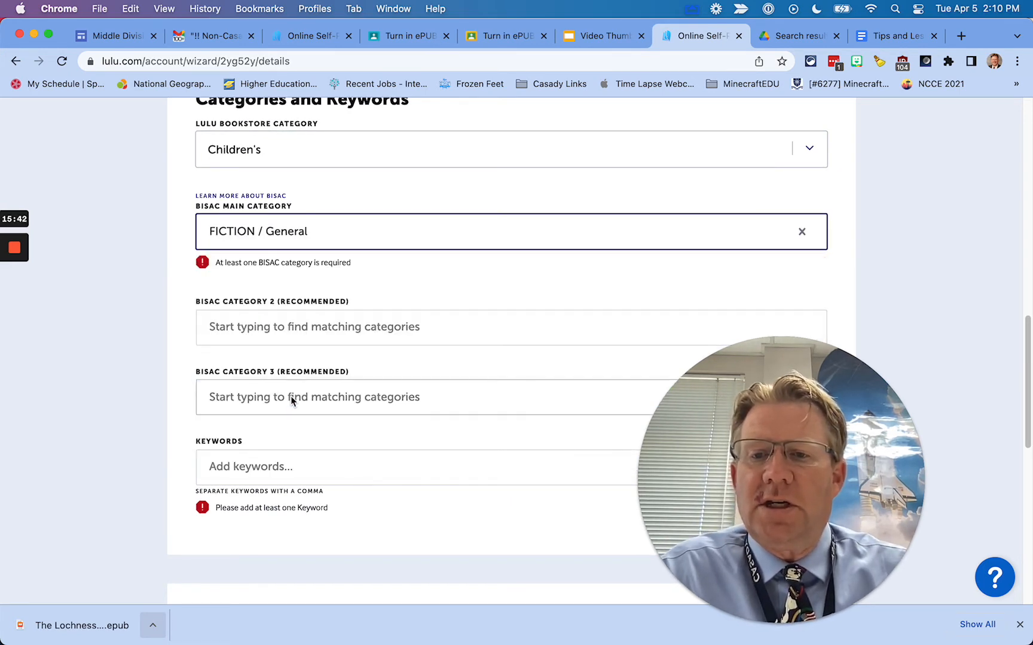
# Add 'picture' as a book keyword
pyautogui.scroll(-1, 419, 433)
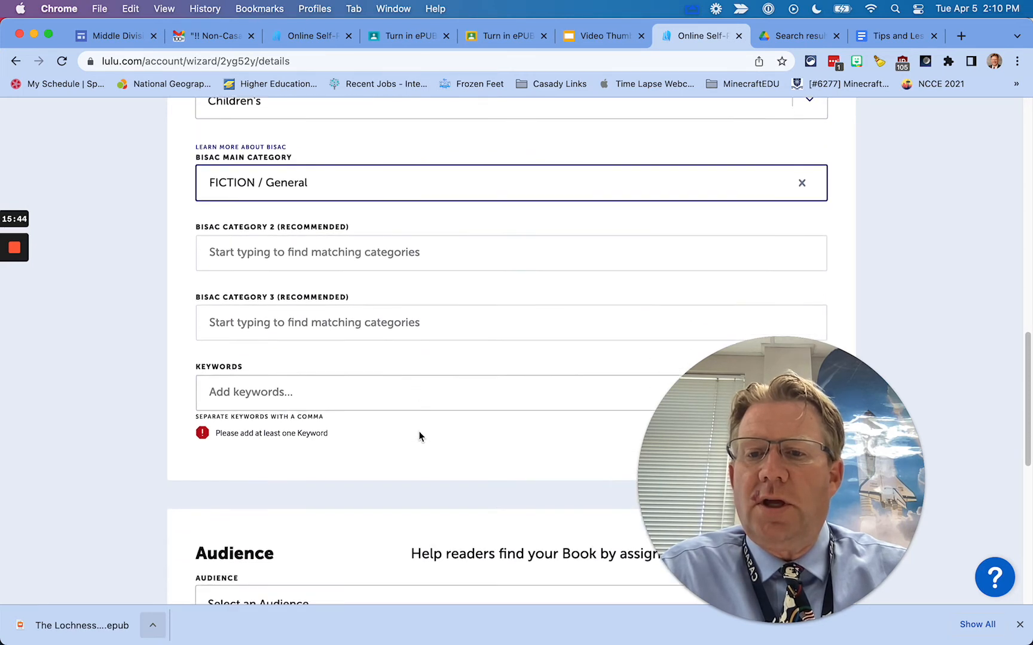
pyautogui.scroll(-1, 419, 436)
pyautogui.click(229, 366)
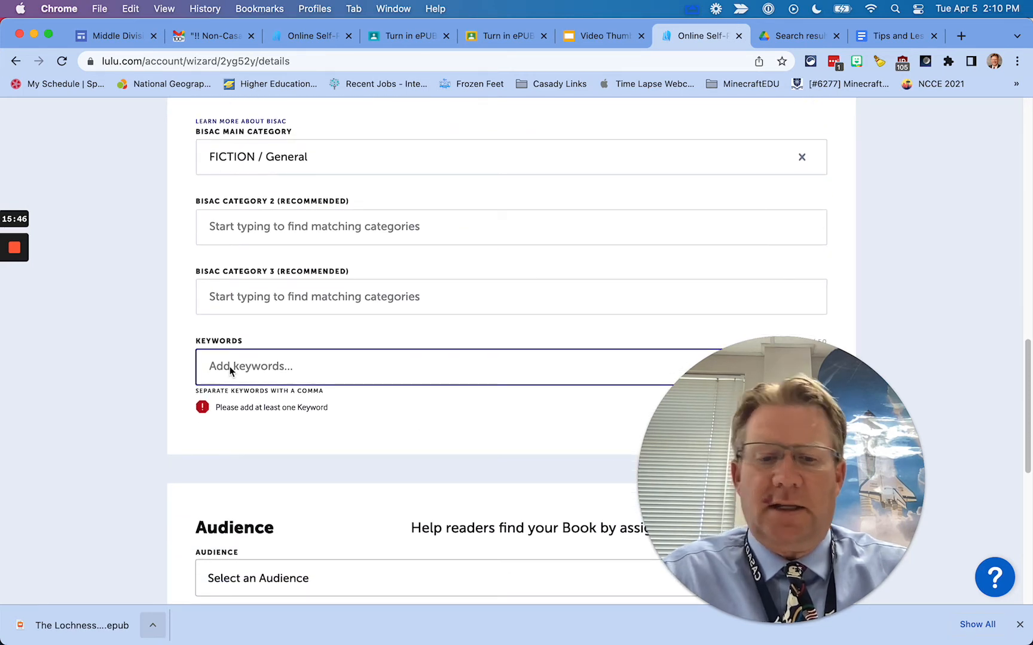
pyautogui.write('picture,')
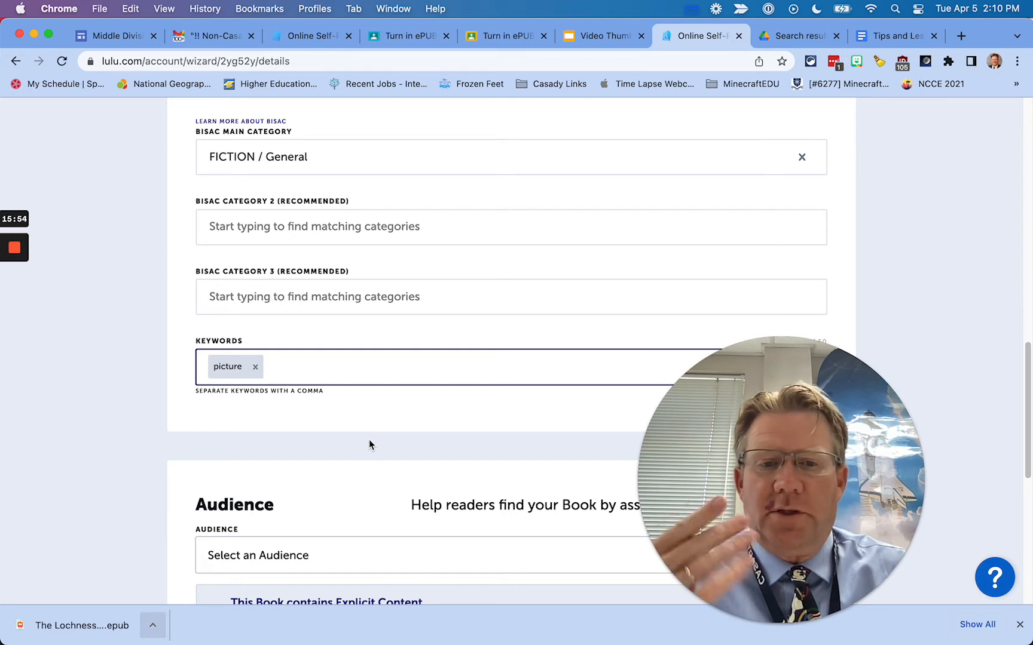
# Set the book's audience to Children/Juvenile
pyautogui.scroll(-5, 369, 444)
pyautogui.scroll(-1, 370, 440)
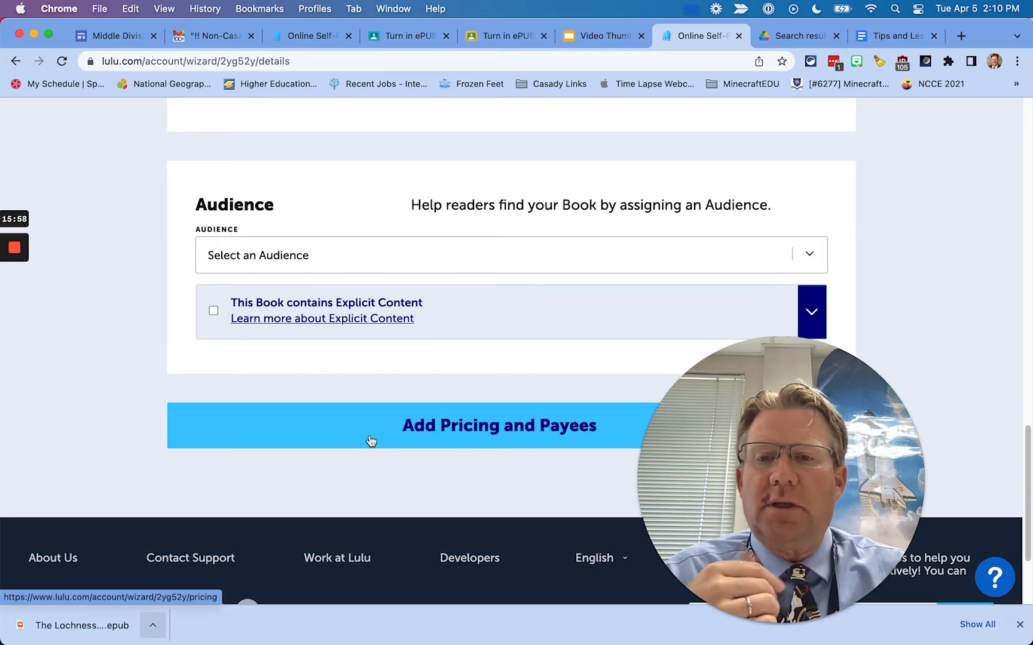
pyautogui.click(407, 254)
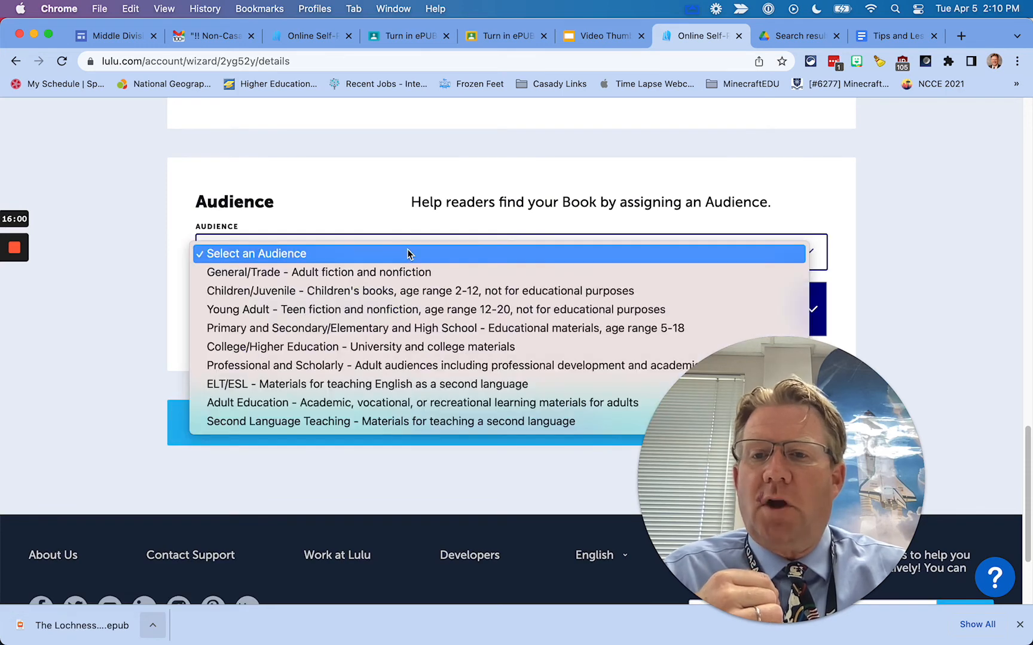
pyautogui.click(382, 291)
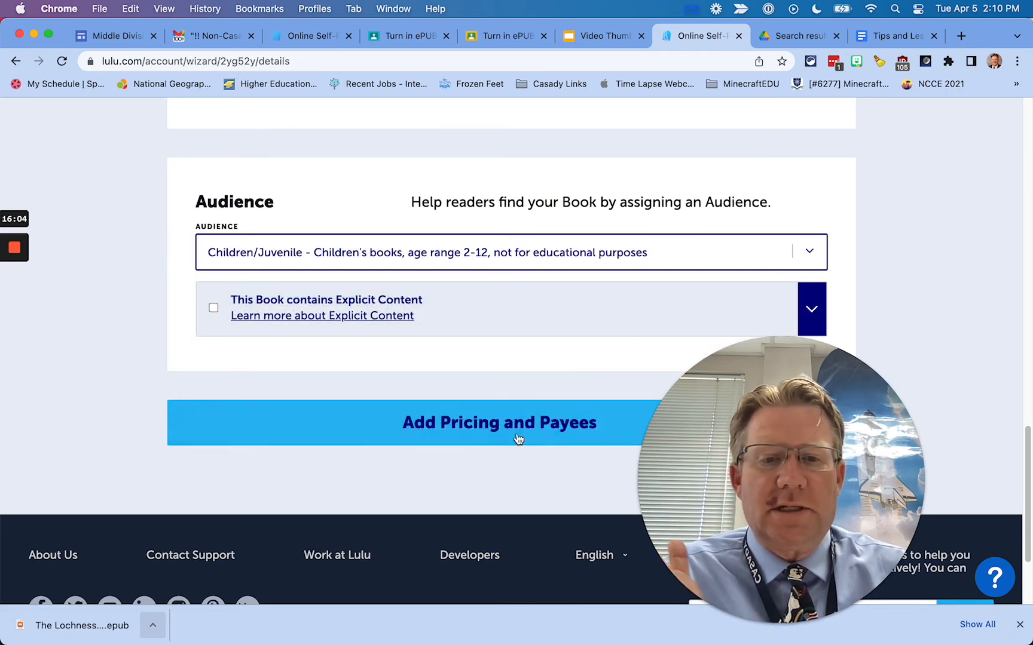
# In Pricing and Payees, set the revenue goal to 0.00 for a USD 5.82 list price
pyautogui.click(487, 423)
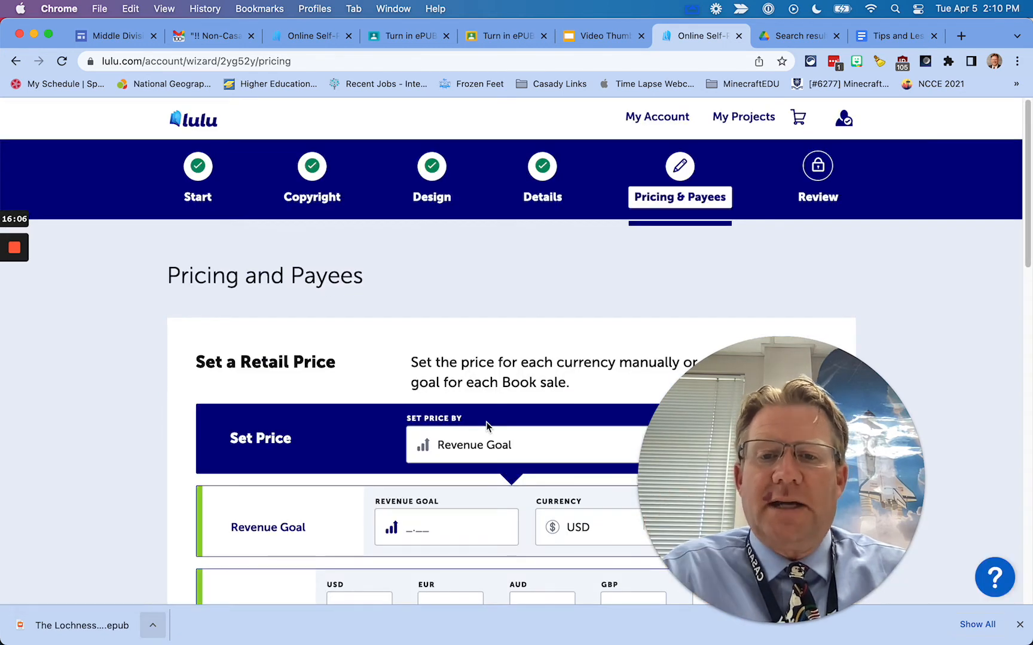
pyautogui.moveTo(758, 396); pyautogui.dragTo(71, 396)
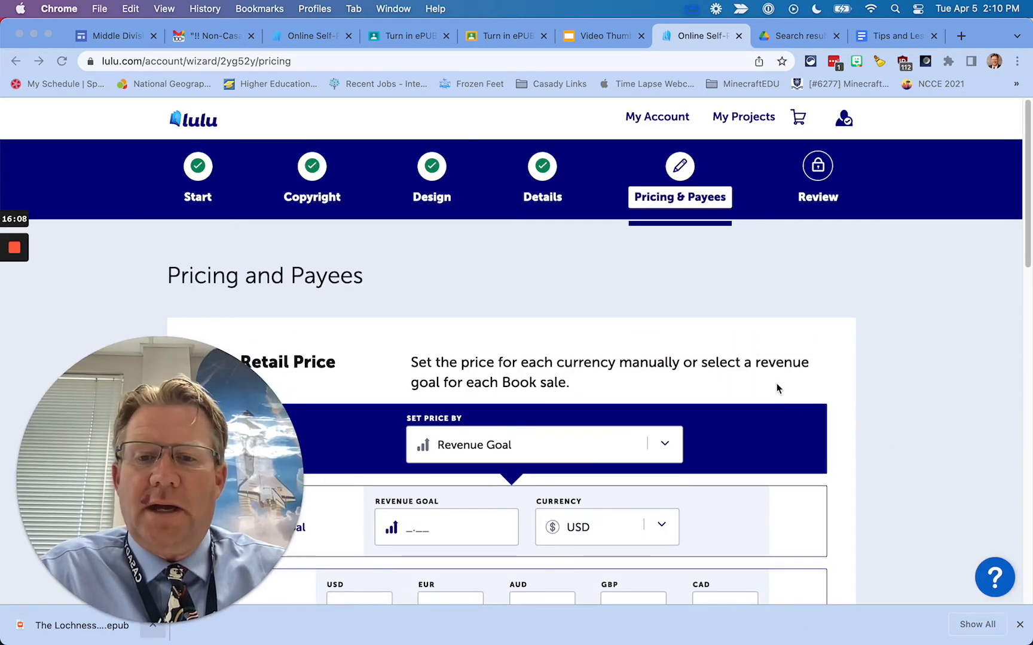
pyautogui.scroll(-5, 788, 401)
pyautogui.scroll(1, 806, 415)
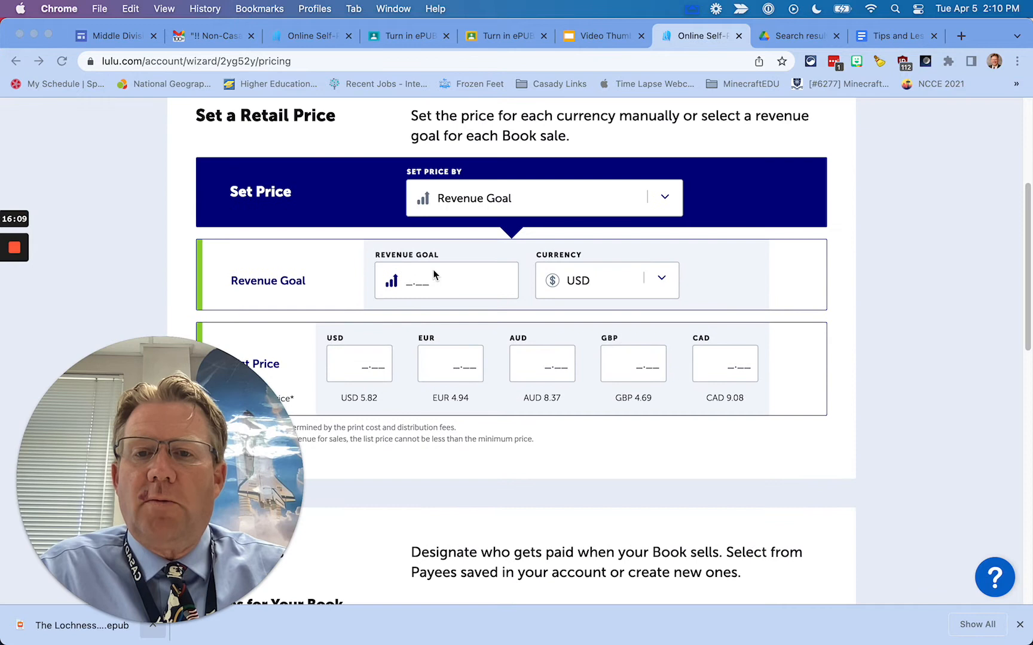
pyautogui.click(414, 294)
pyautogui.click(393, 344)
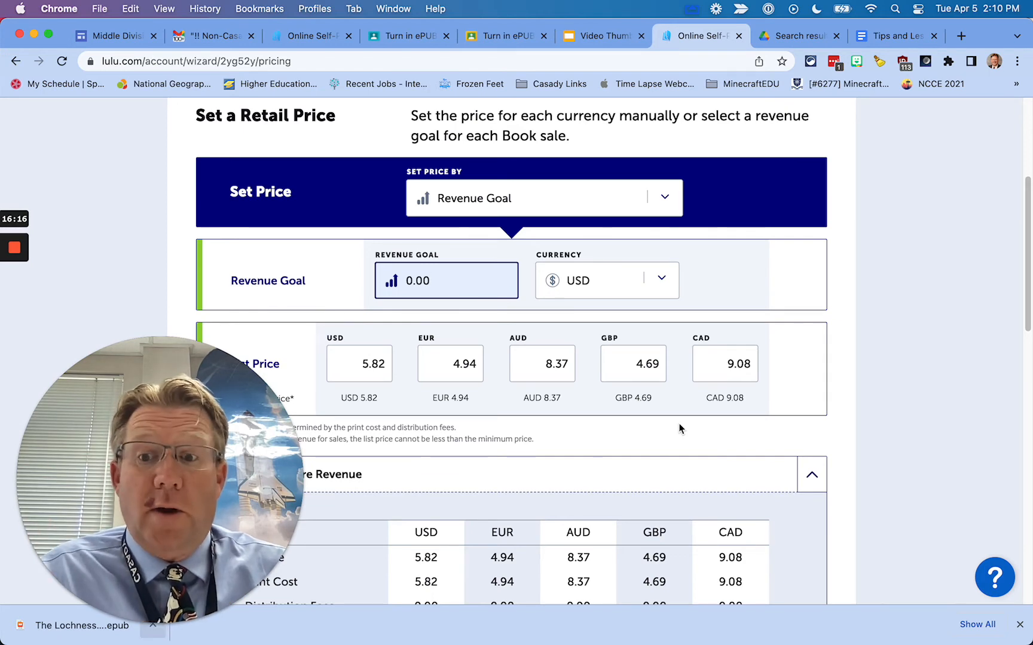
# Check the pricing summary and go on to the Review Your Book page
pyautogui.moveTo(217, 395); pyautogui.dragTo(912, 208)
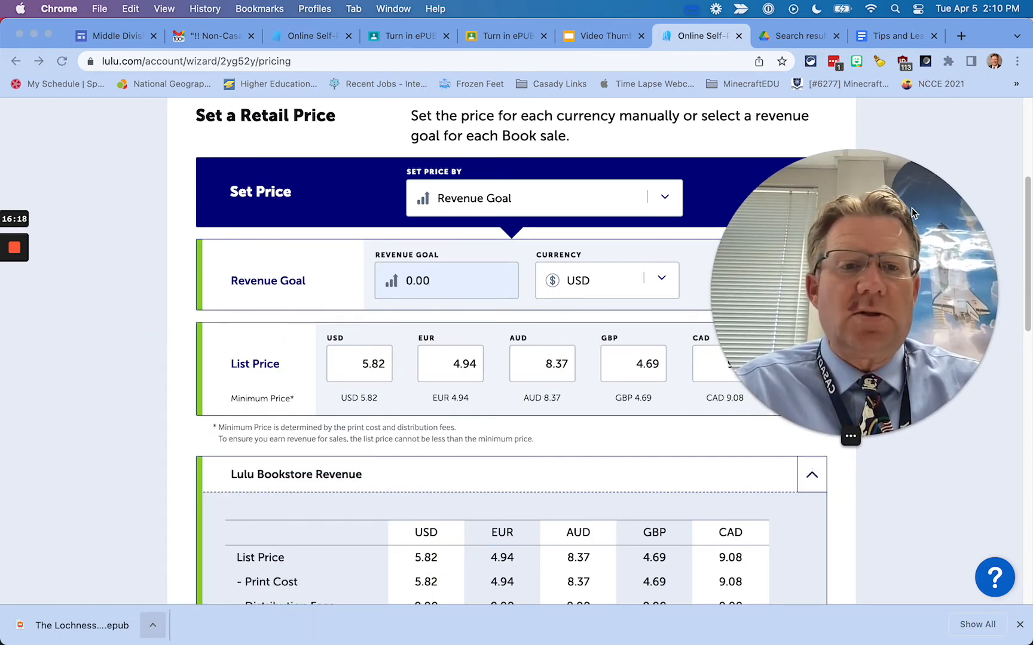
pyautogui.scroll(-3, 221, 329)
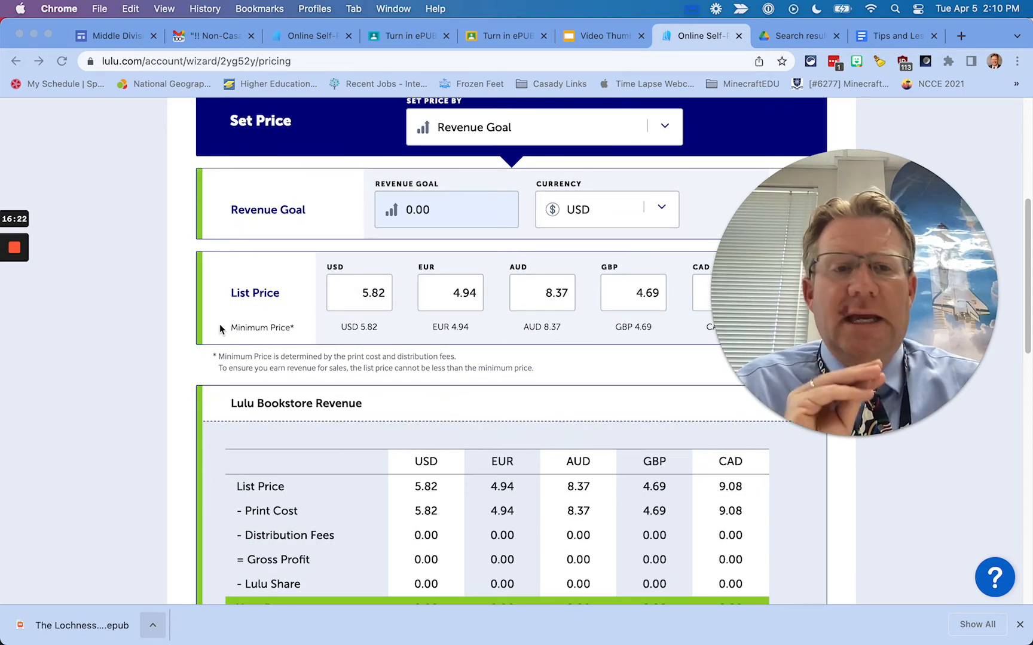
pyautogui.scroll(2, 219, 329)
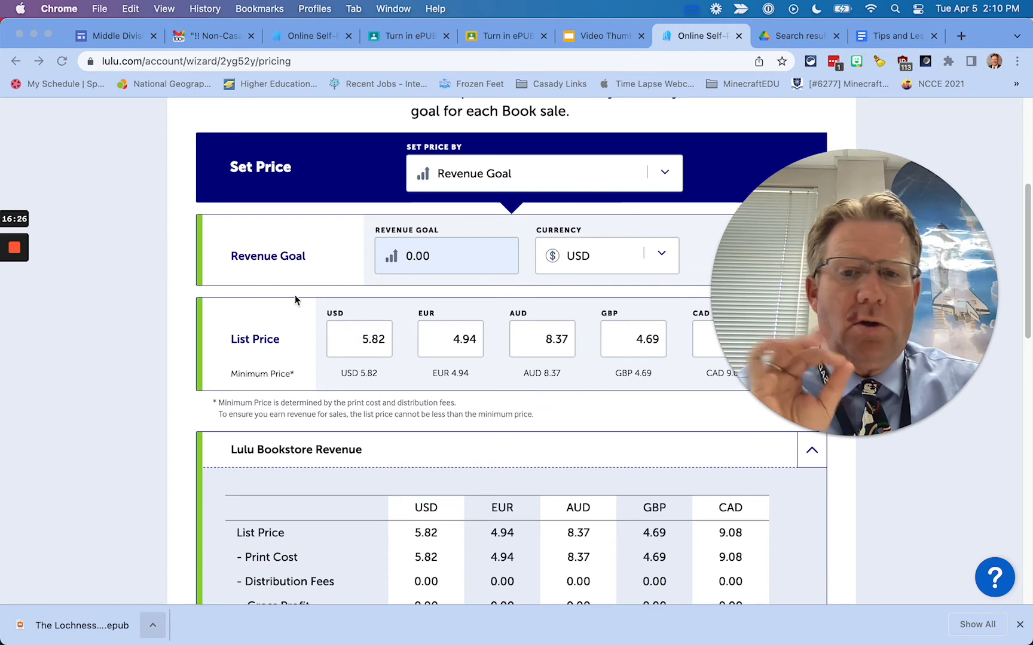
pyautogui.scroll(-6, 295, 300)
pyautogui.scroll(-4, 224, 295)
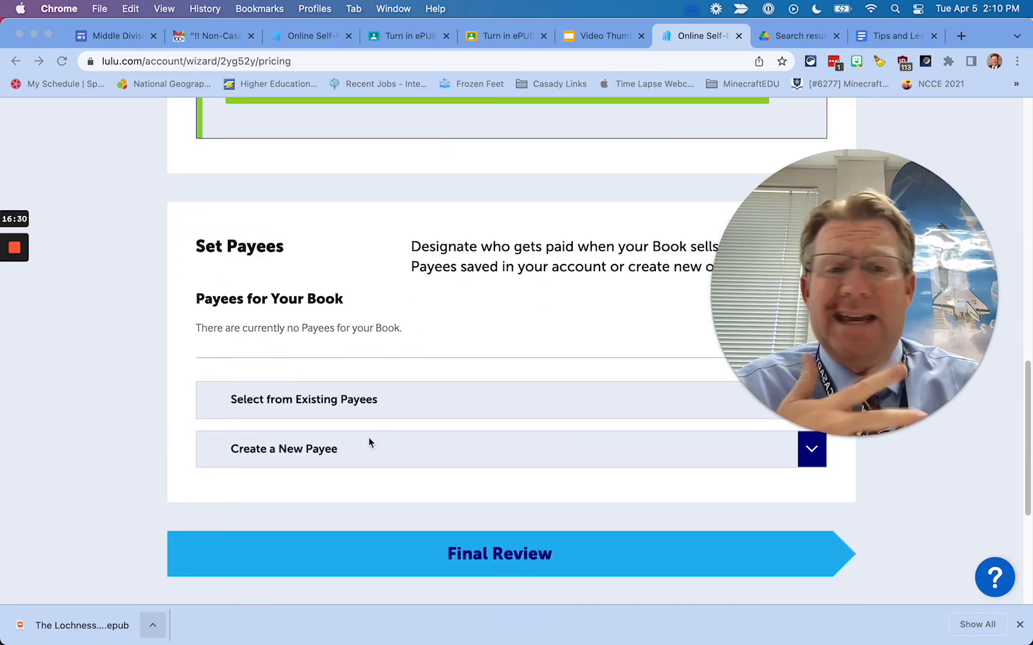
pyautogui.click(508, 559)
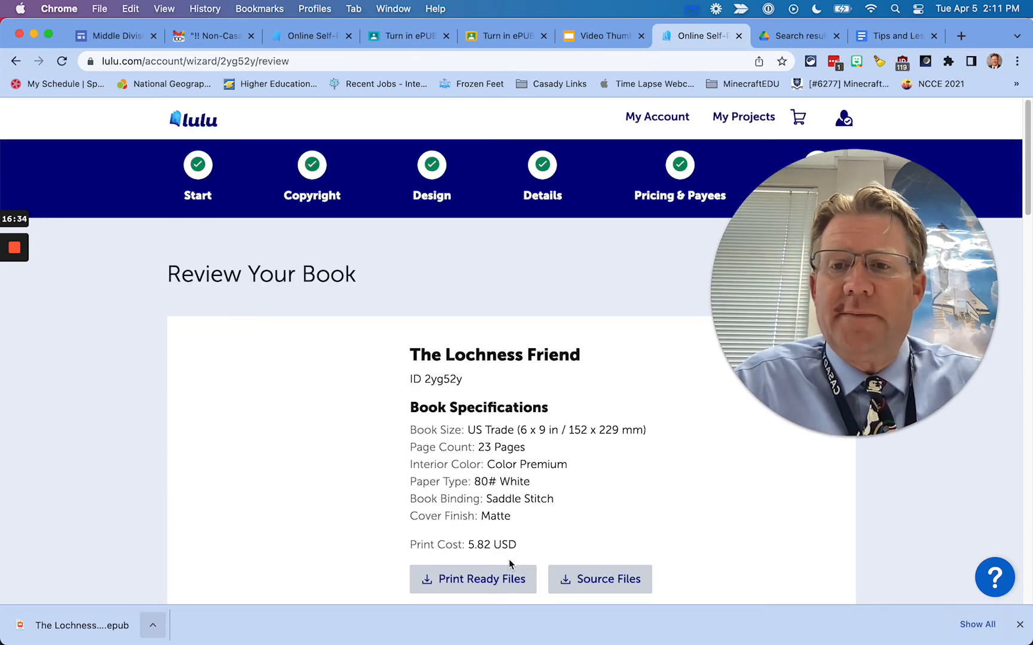
pyautogui.scroll(-6, 642, 488)
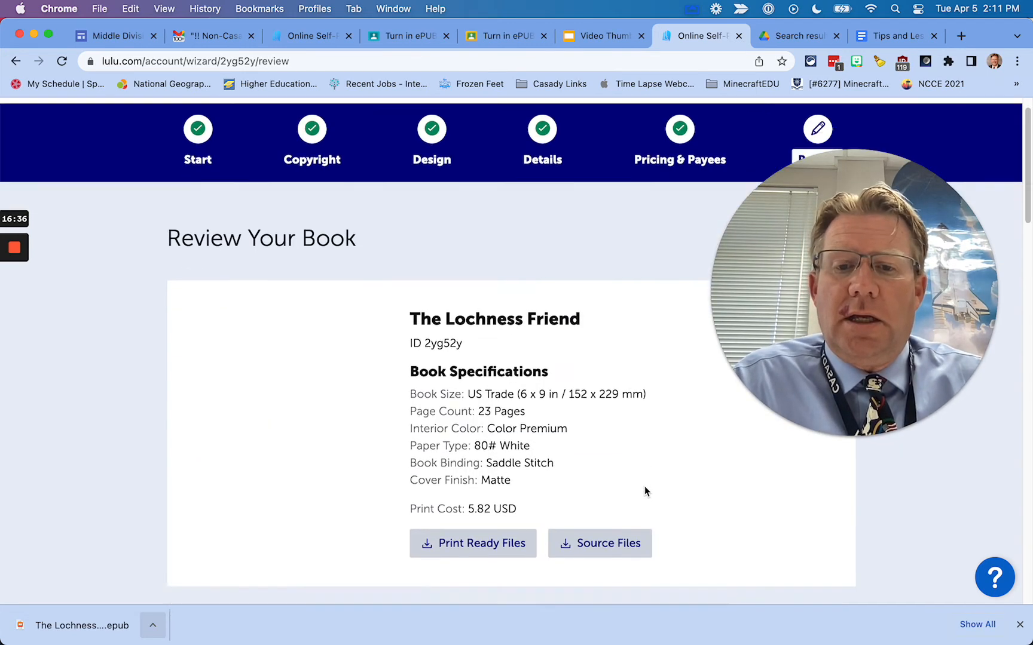
pyautogui.scroll(-2, 638, 481)
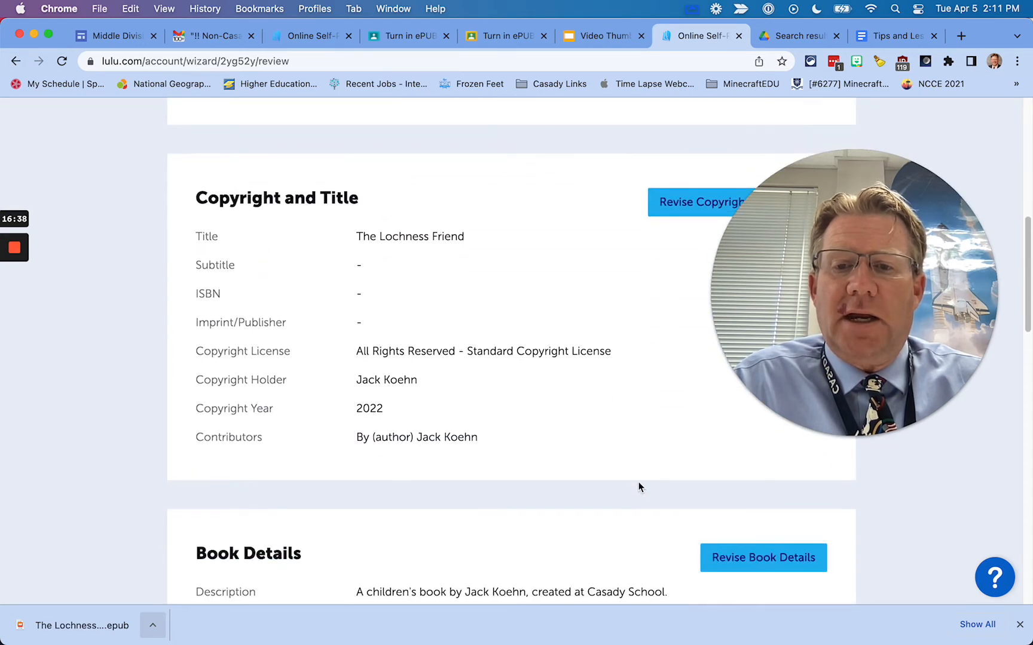
pyautogui.scroll(7, 637, 481)
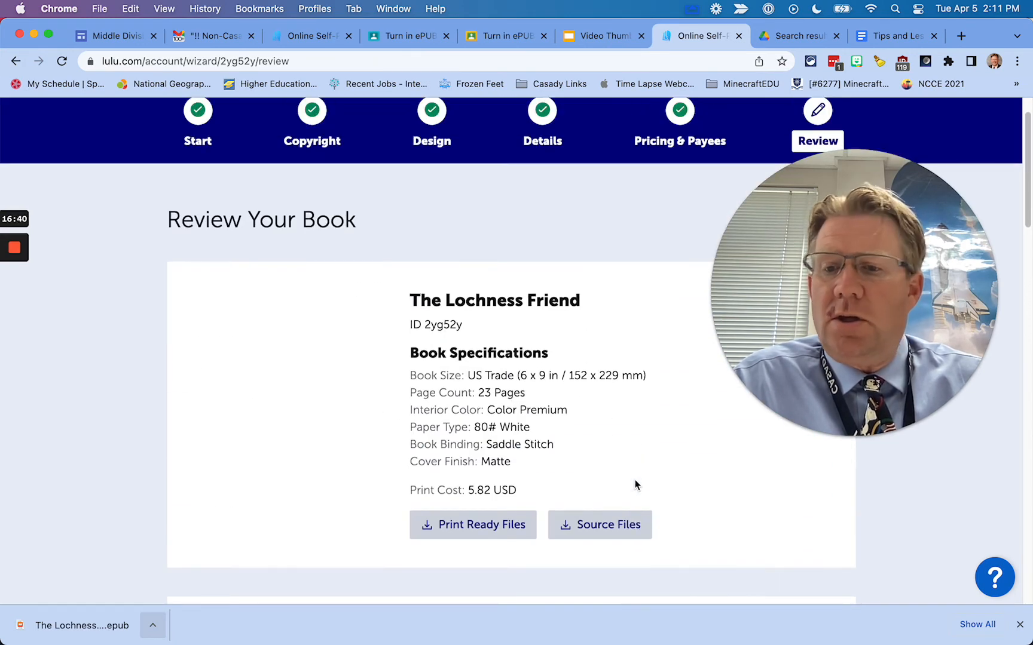
pyautogui.scroll(-4, 708, 448)
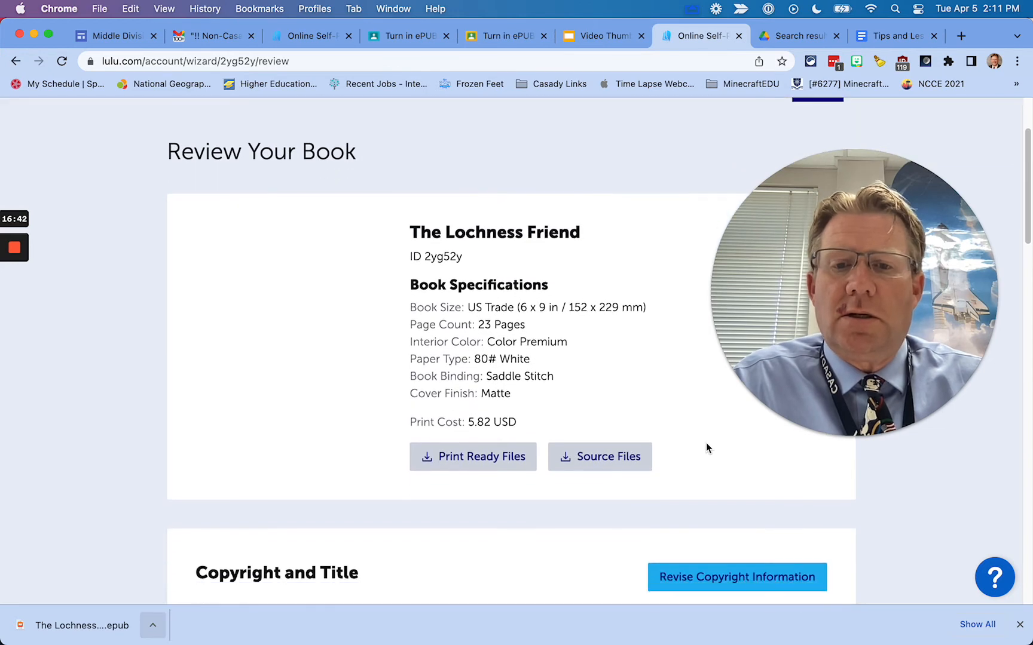
pyautogui.scroll(-8, 630, 447)
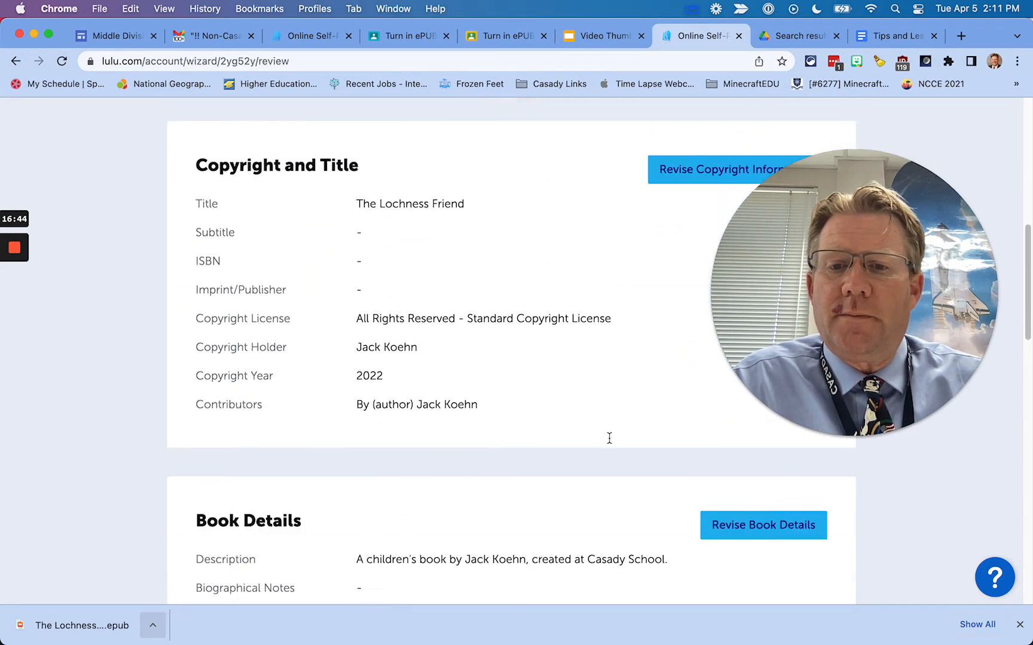
pyautogui.scroll(-15, 608, 440)
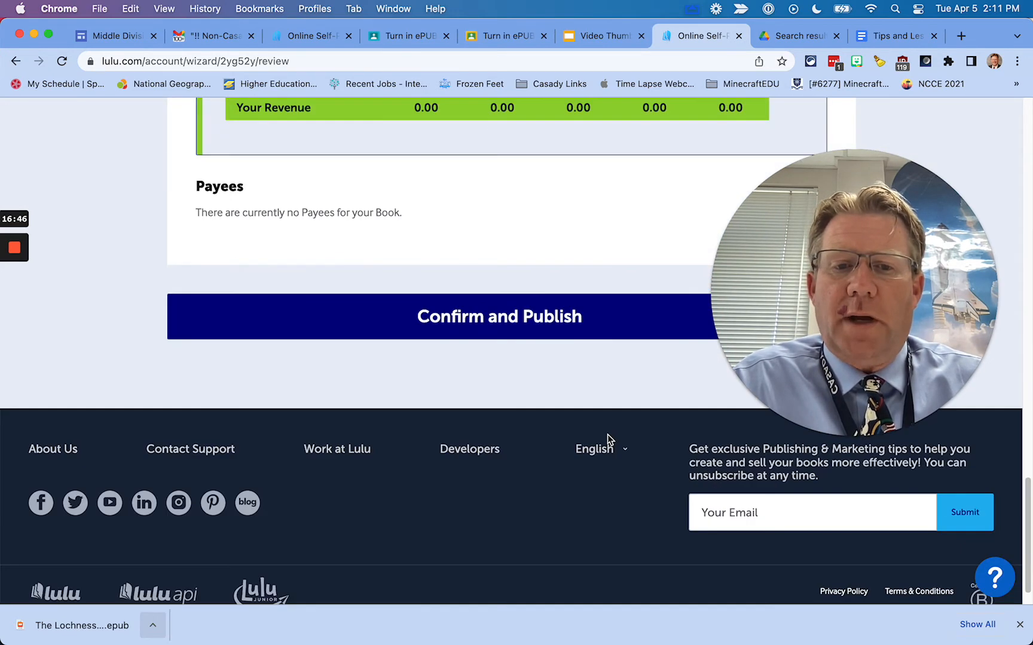
pyautogui.scroll(8, 603, 430)
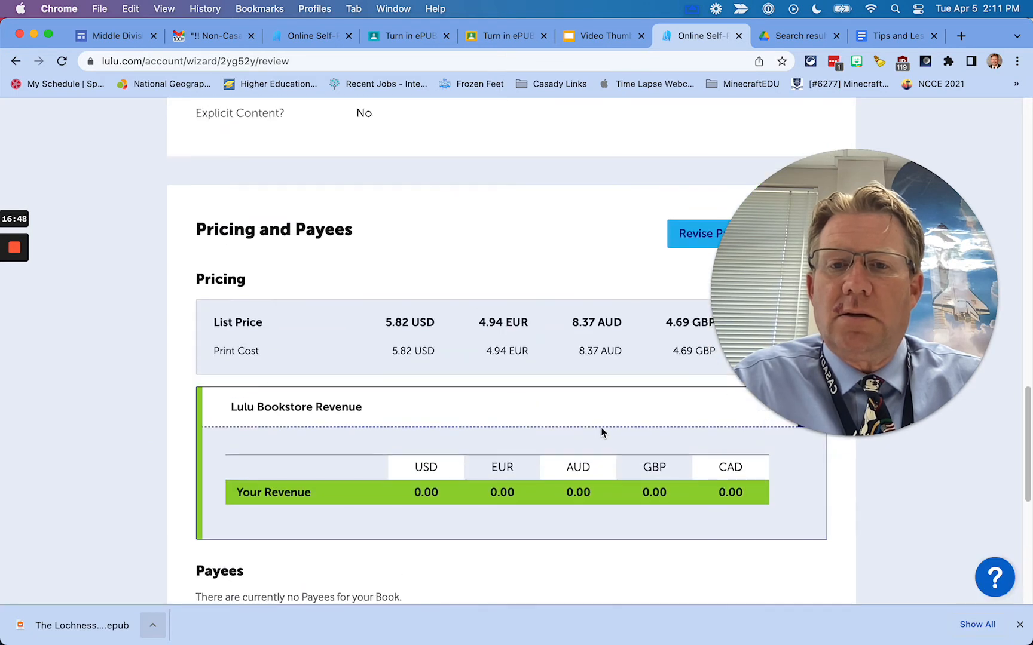
pyautogui.scroll(-6, 602, 430)
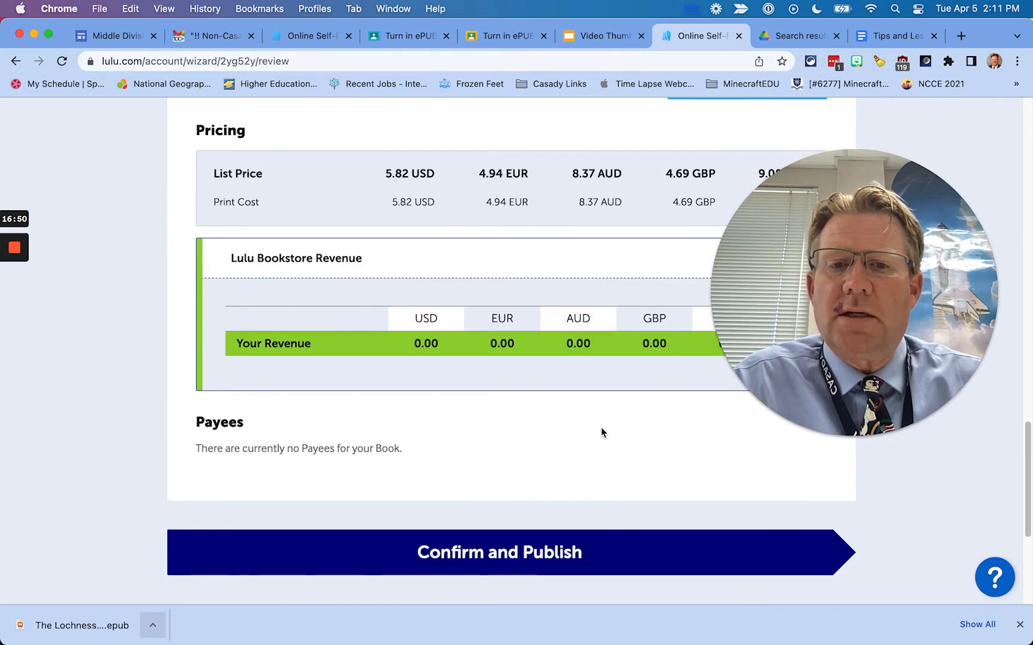
# Confirm and publish the book to the Lulu Bookstore with Direct Access
pyautogui.click(524, 559)
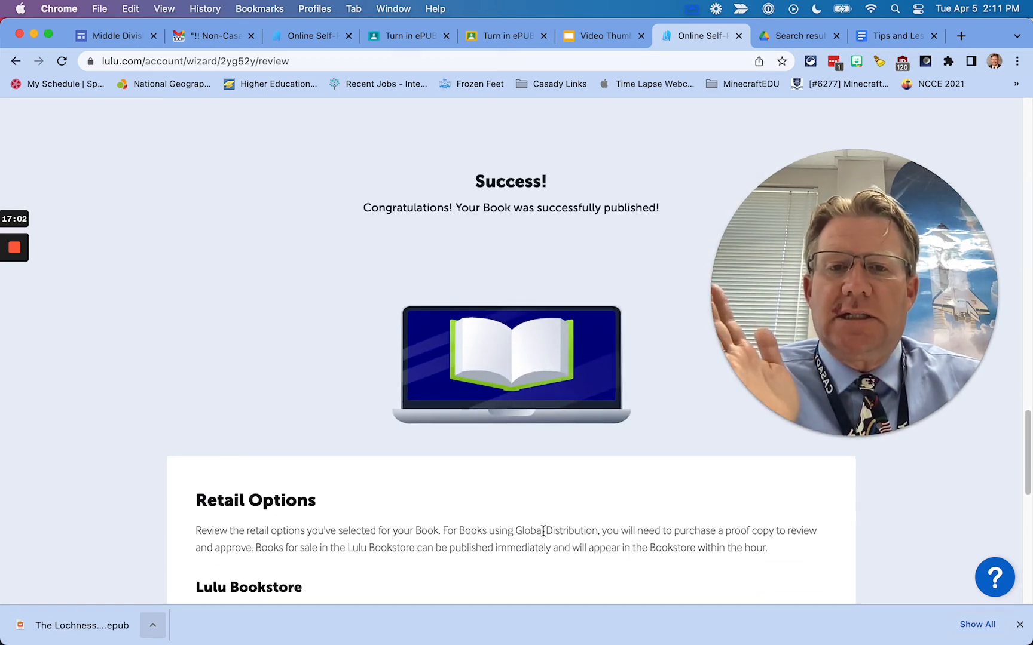
pyautogui.scroll(-6, 524, 554)
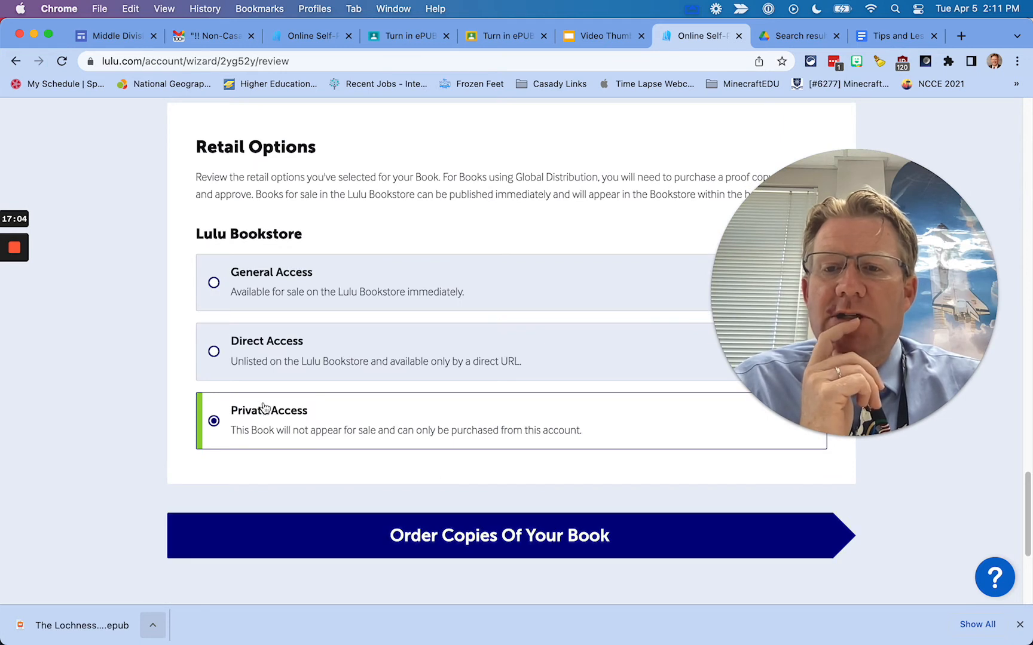
pyautogui.click(216, 354)
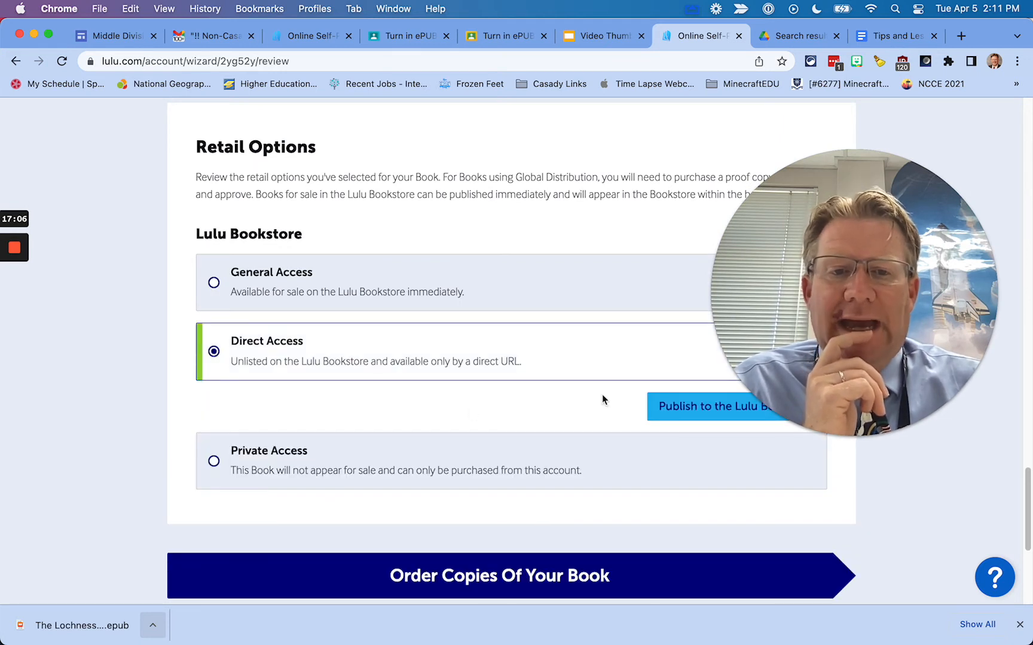
pyautogui.moveTo(823, 267); pyautogui.dragTo(863, 180)
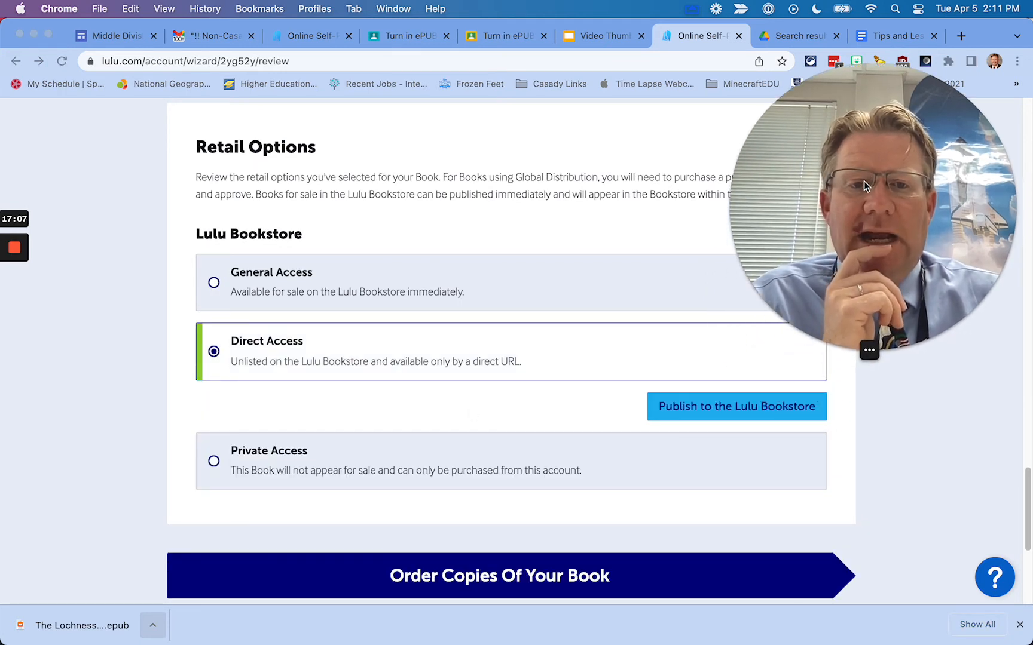
pyautogui.click(723, 411)
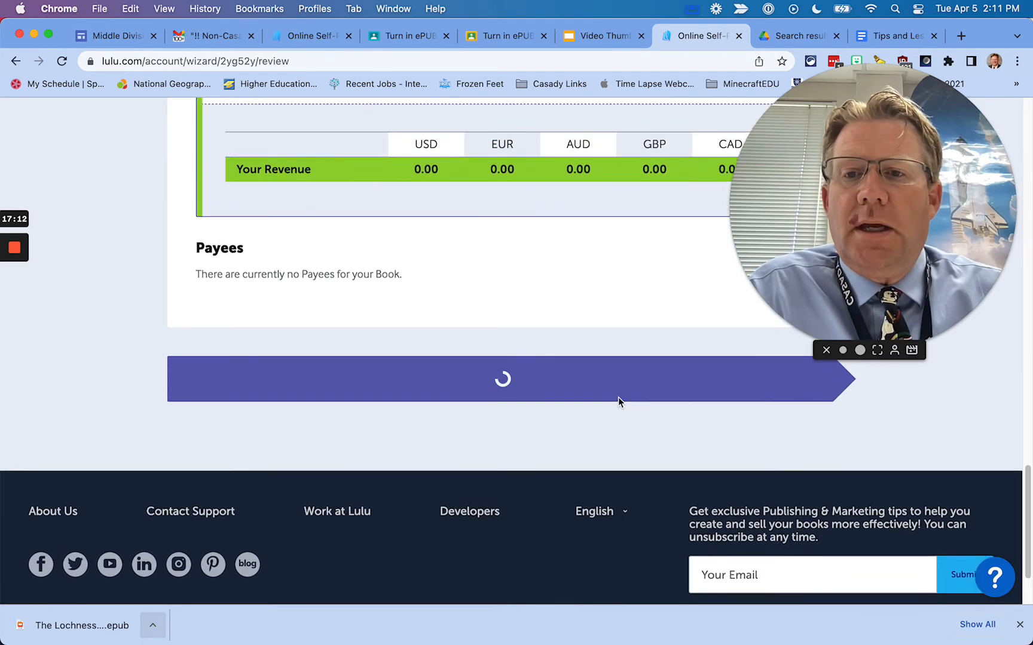
# Look over the published book page and open Order Copies of Your Book
pyautogui.scroll(3, 617, 402)
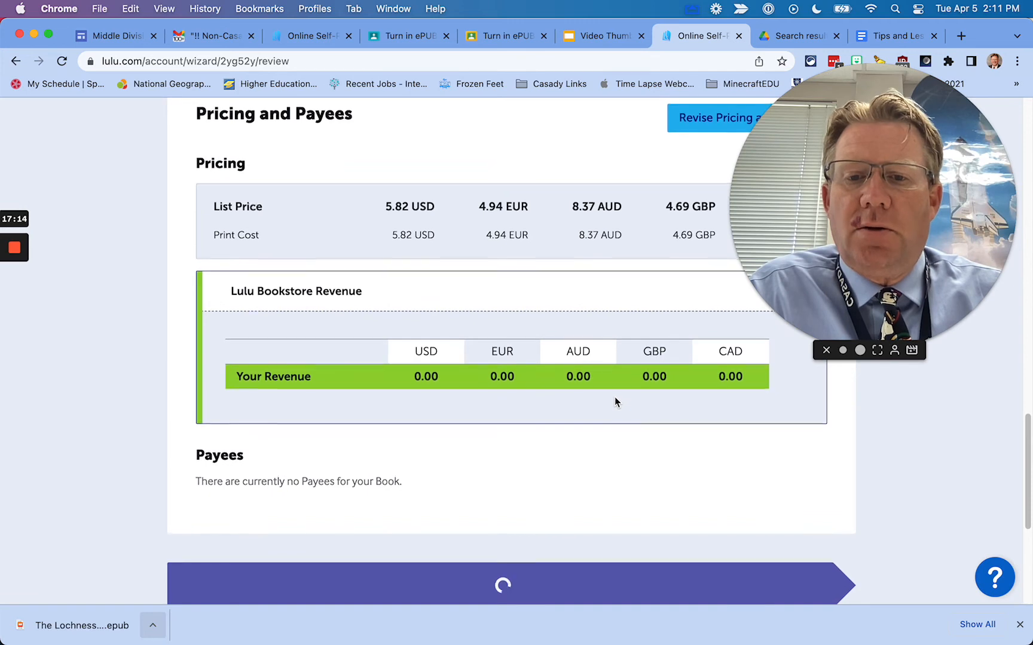
pyautogui.scroll(5, 616, 399)
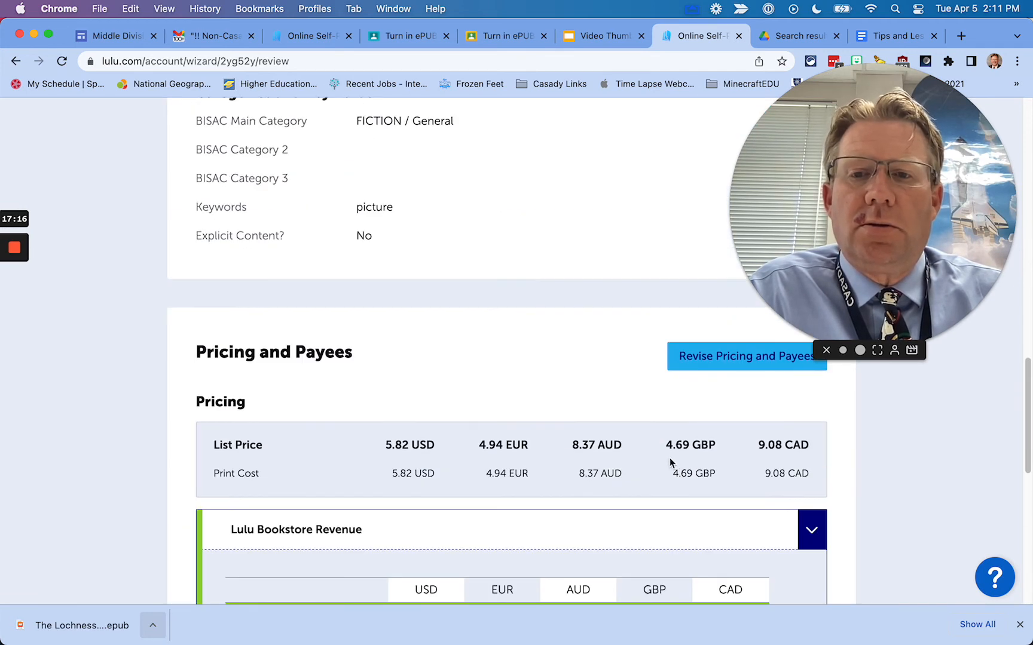
pyautogui.scroll(10, 582, 449)
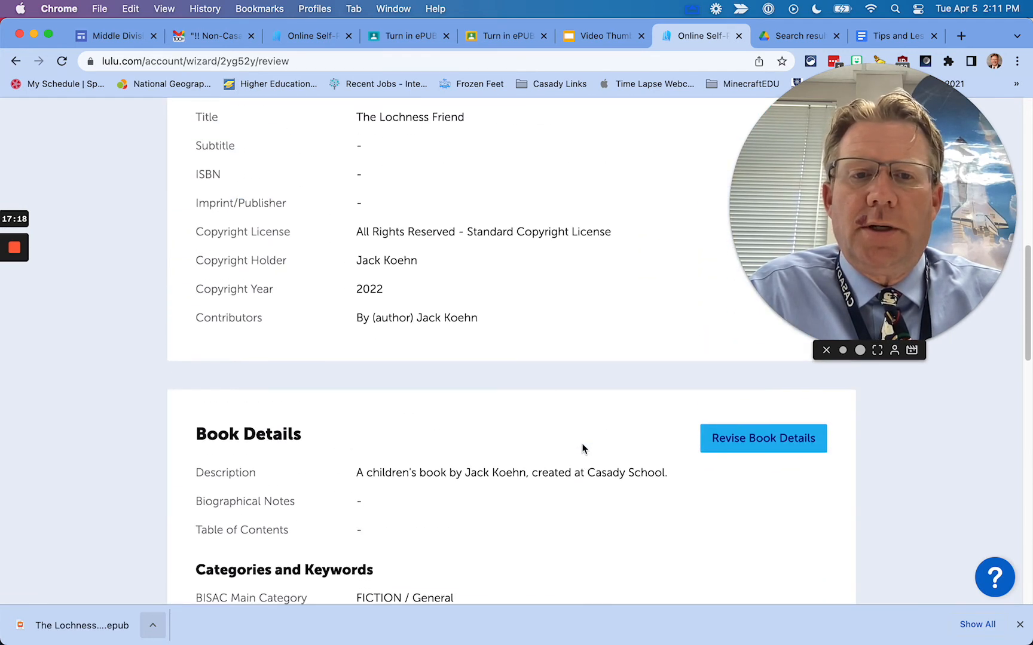
pyautogui.scroll(2, 582, 448)
pyautogui.scroll(-15, 583, 448)
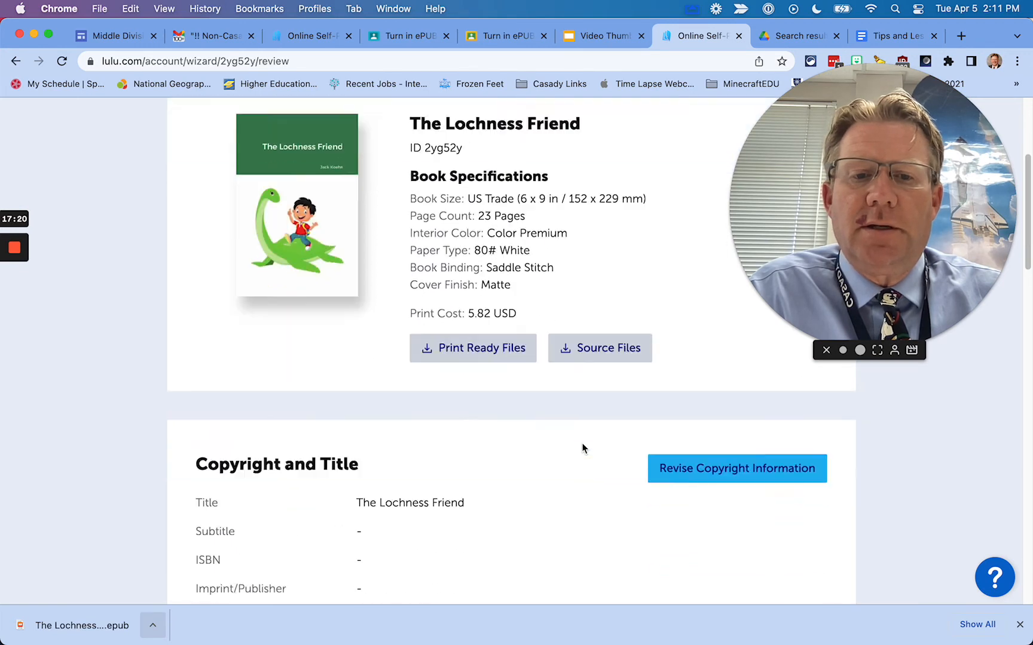
pyautogui.scroll(-15, 582, 448)
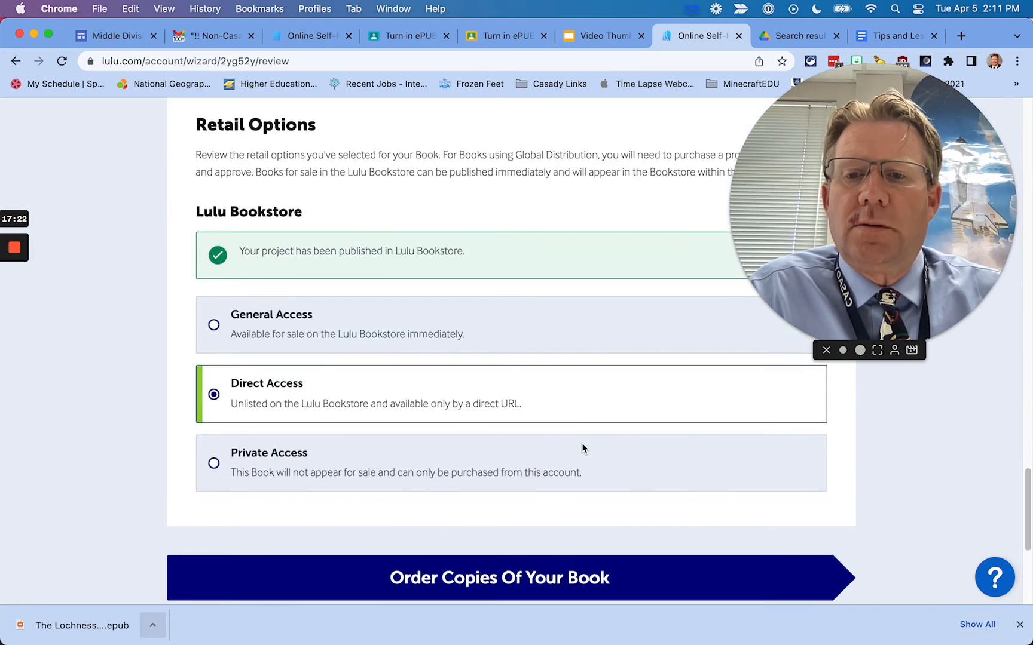
pyautogui.scroll(-3, 581, 447)
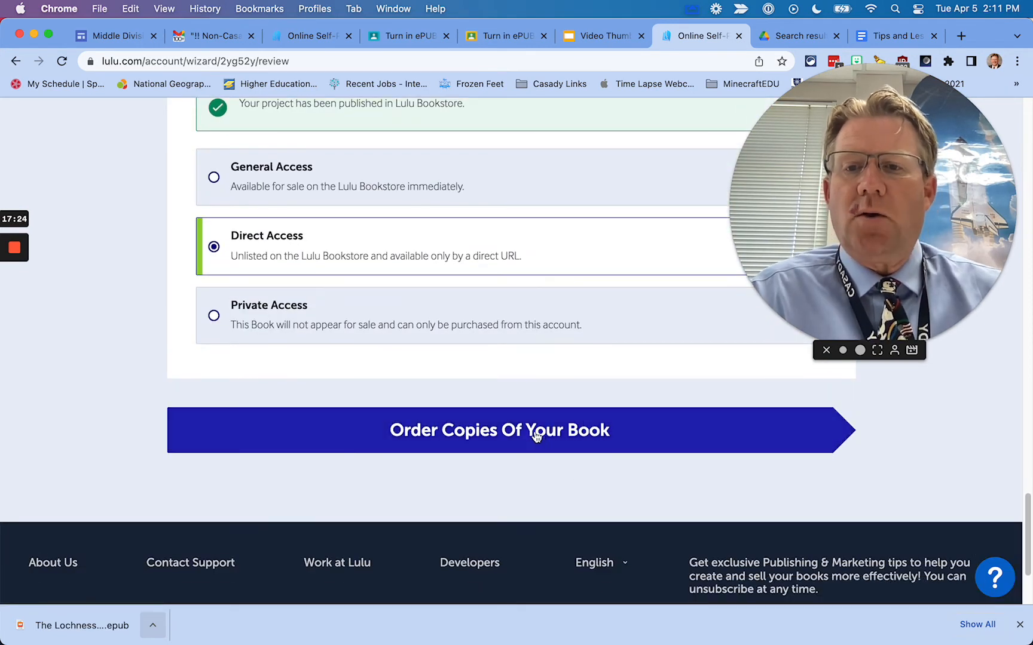
pyautogui.click(536, 437)
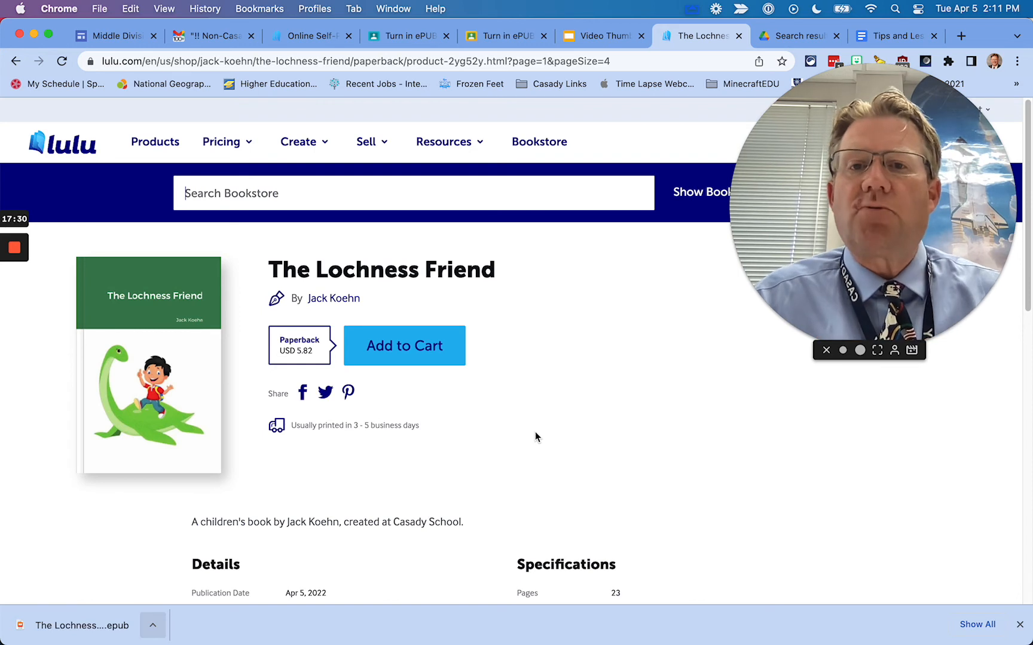
# Copy The Lochness Friend's bookstore URL and go to the student's ePUB submission in Classroom
pyautogui.click(331, 62)
pyautogui.press('super+c')
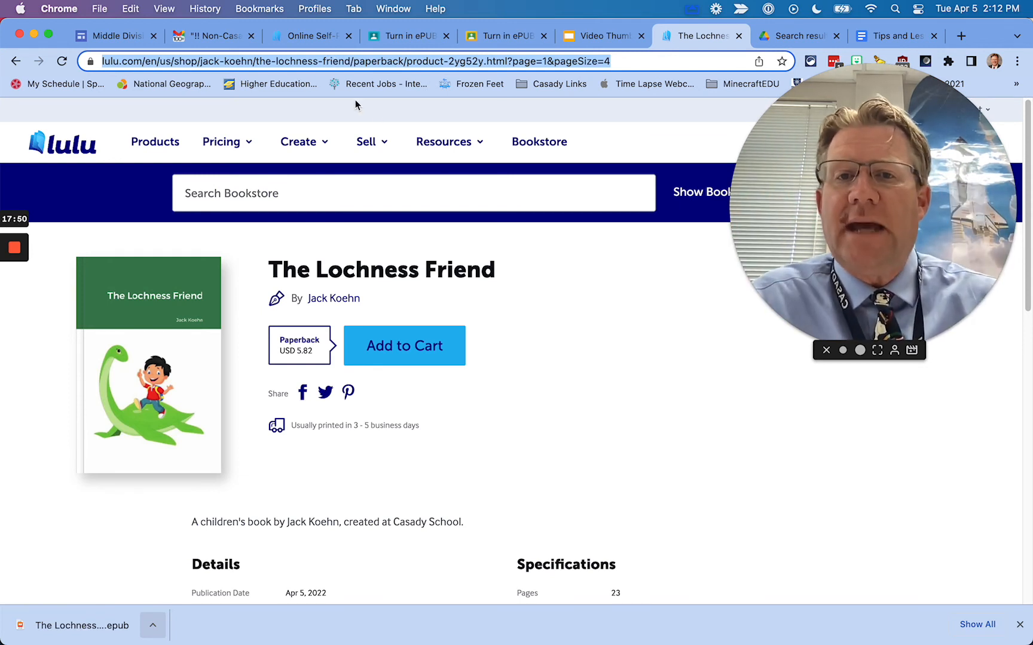
pyautogui.click(495, 37)
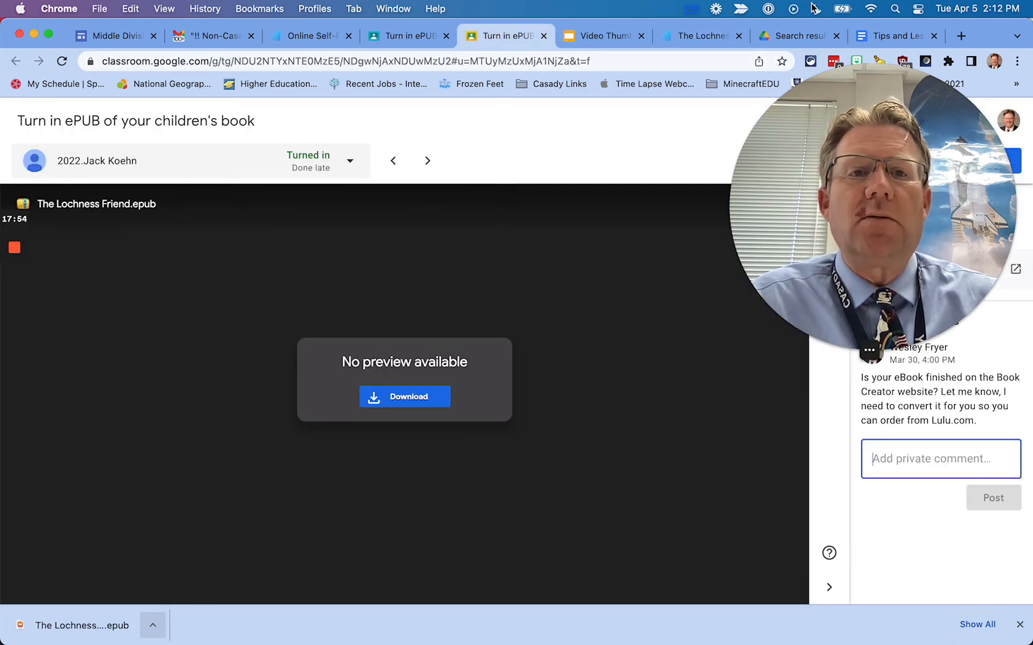
# In the Tips doc template, replace the old Lulu order link with the new one
pyautogui.click(880, 37)
pyautogui.scroll(-5, 620, 403)
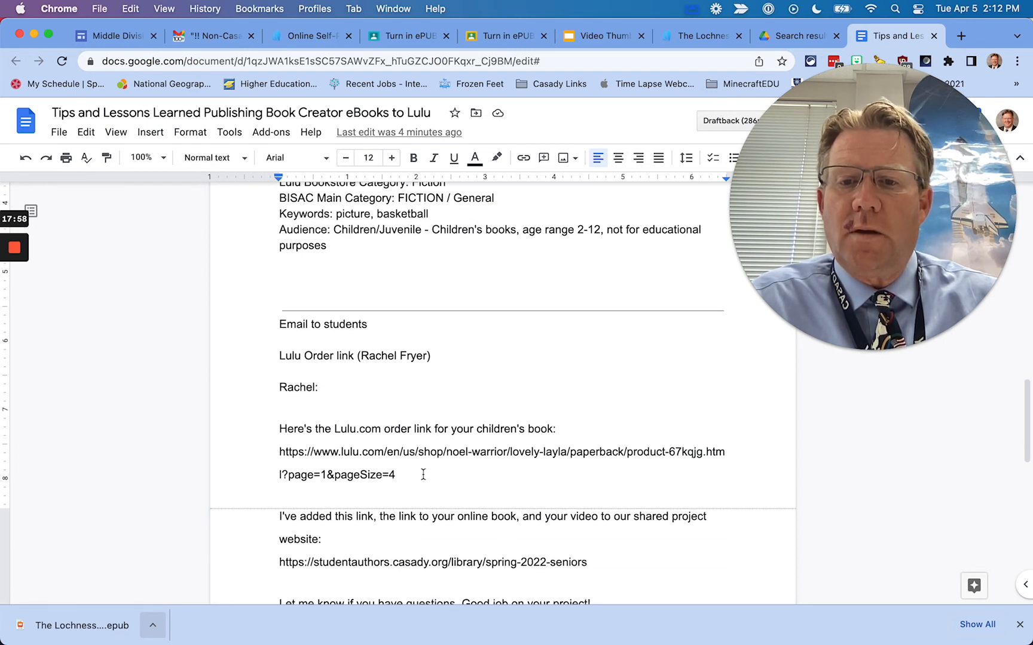
pyautogui.moveTo(423, 475); pyautogui.dragTo(269, 448)
pyautogui.press('super+v')
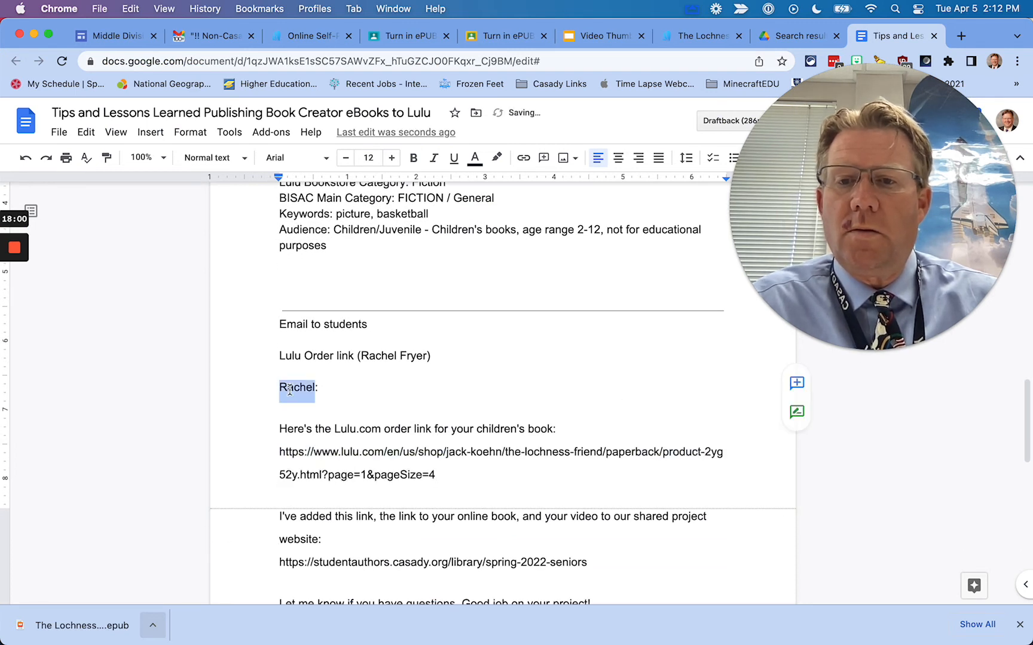
# Change the greeting to this student's name and select the message for copying
pyautogui.scroll(3, 358, 385)
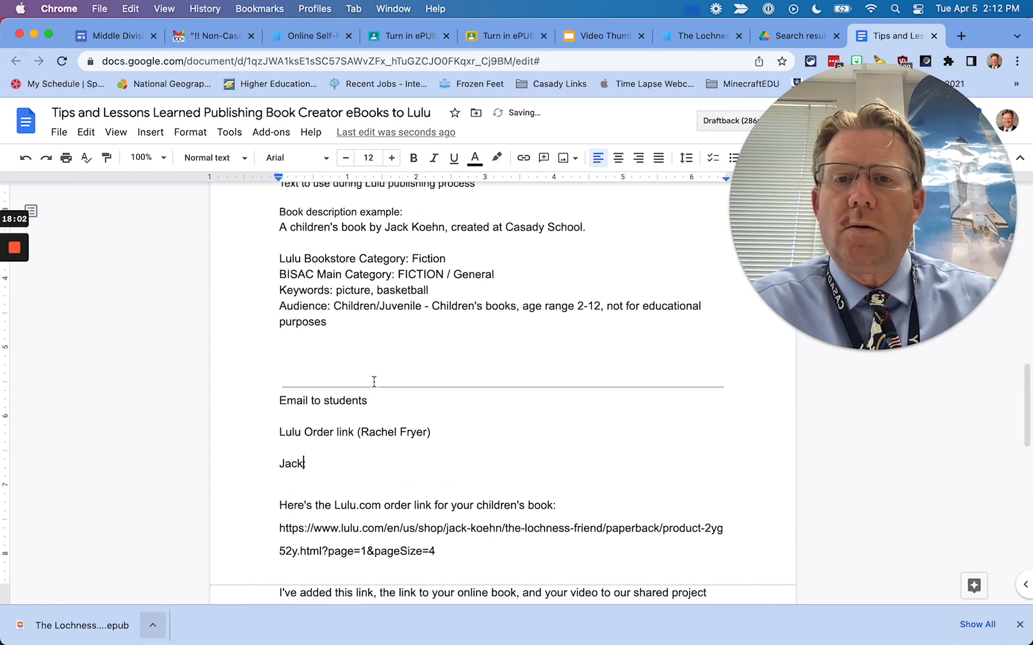
pyautogui.moveTo(384, 232); pyautogui.dragTo(445, 232)
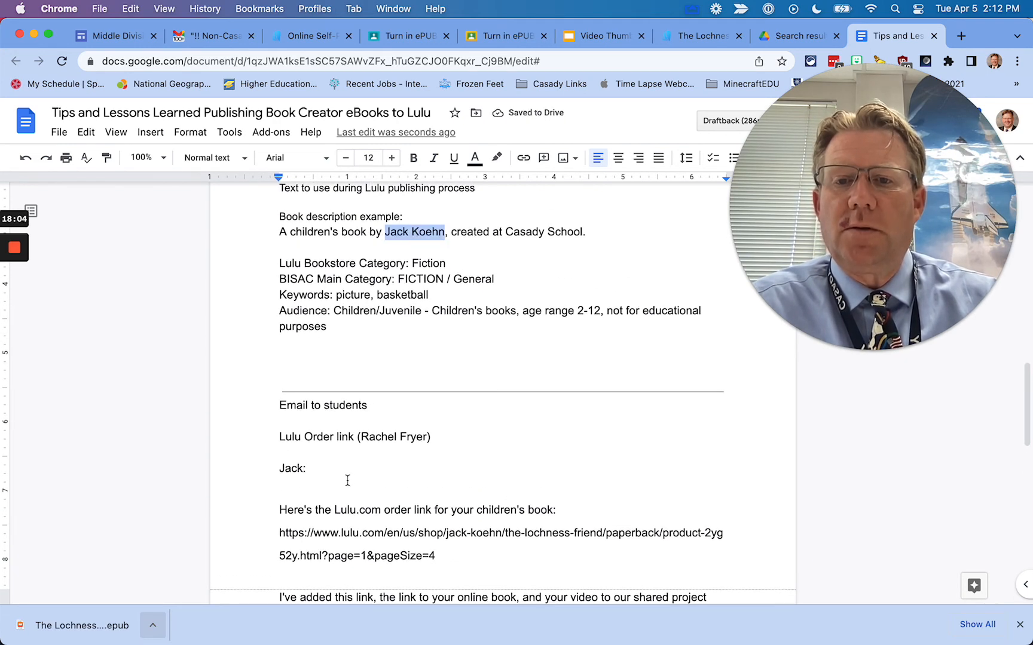
pyautogui.scroll(-2, 421, 435)
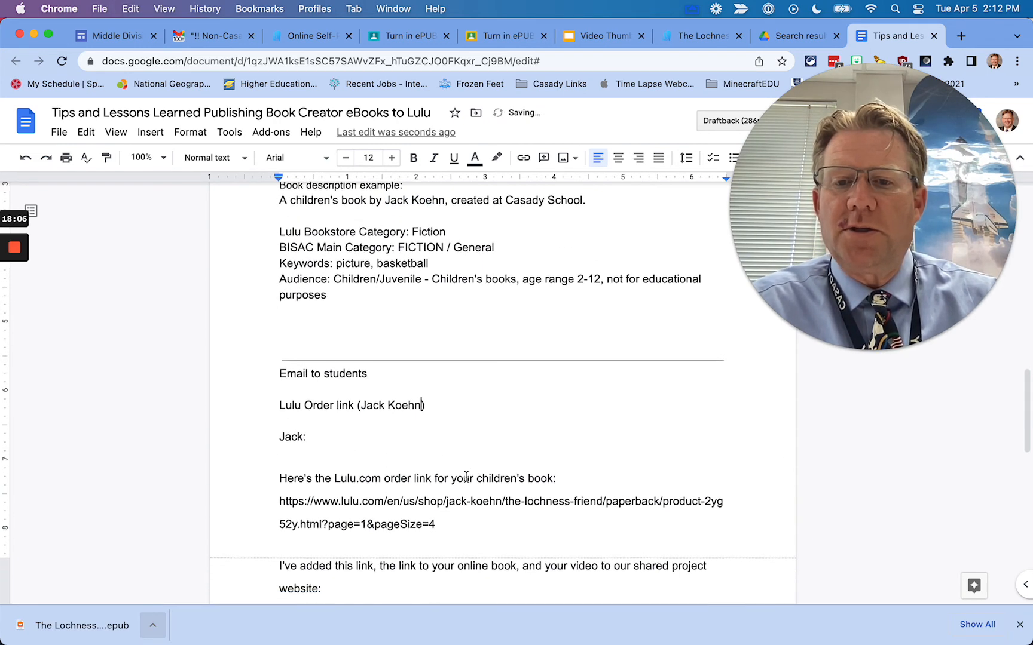
pyautogui.moveTo(451, 493); pyautogui.dragTo(272, 448)
pyautogui.press('super+c')
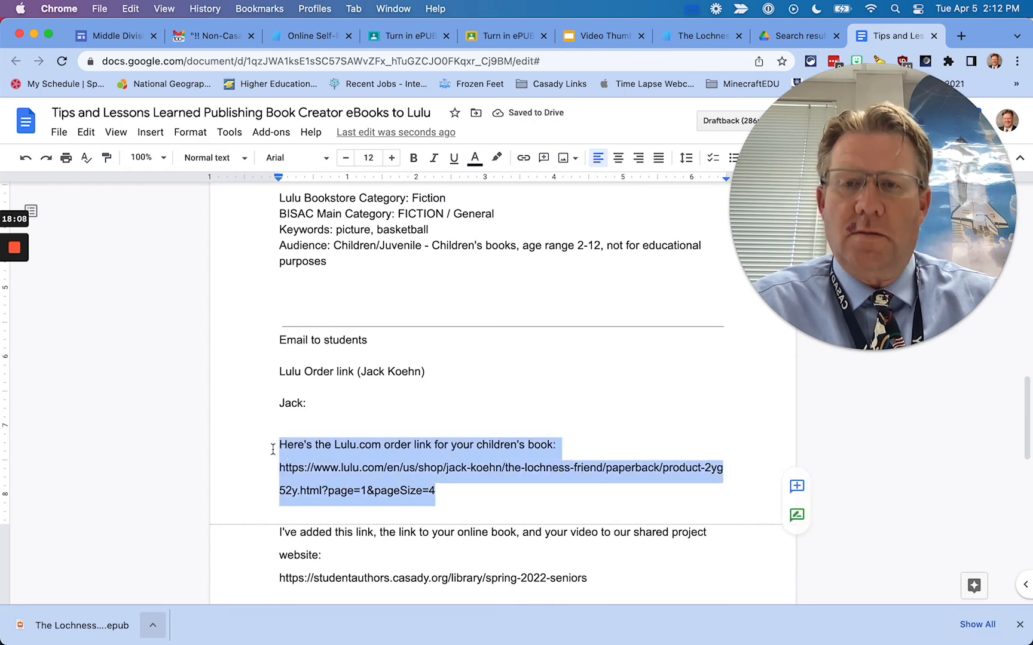
# Post the Lulu order-link message as a private comment, then open the Video Thumbnail Slides
pyautogui.click(509, 36)
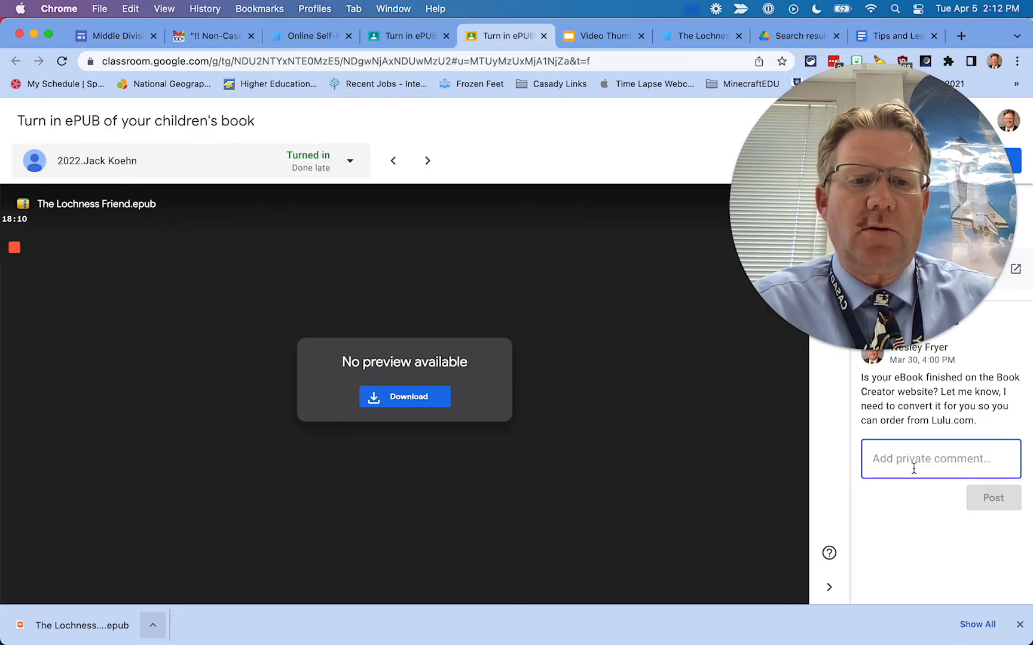
pyautogui.press('super+v')
pyautogui.click(981, 569)
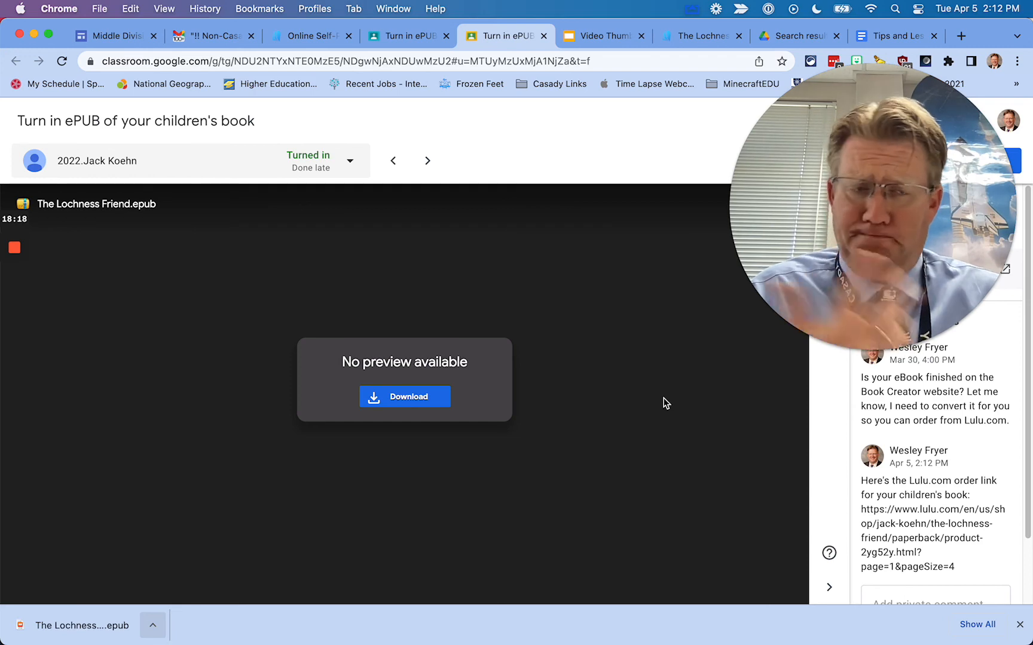
pyautogui.click(578, 39)
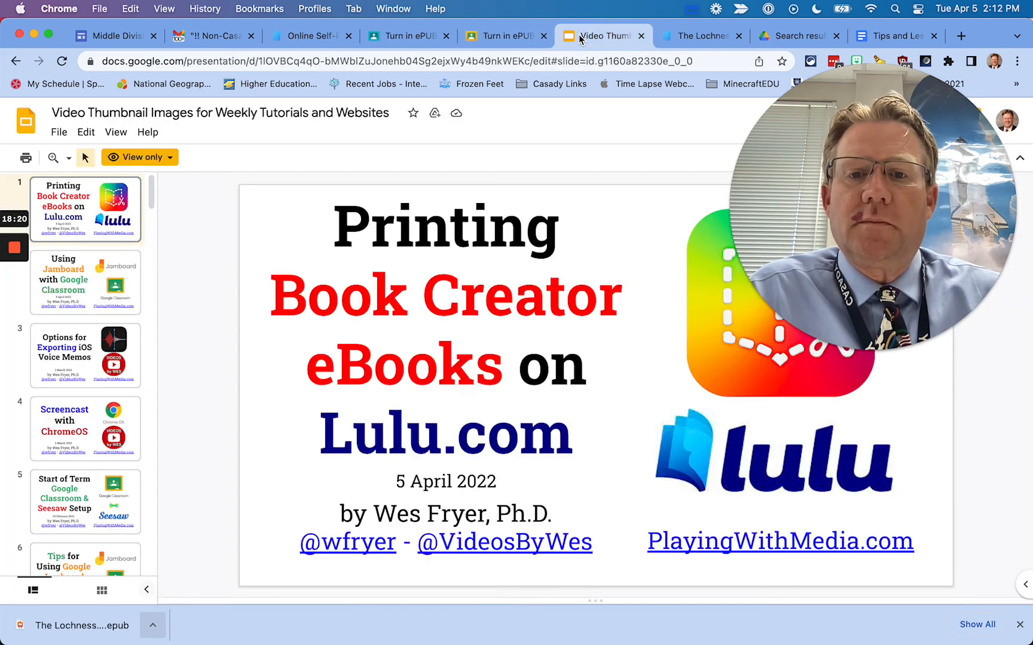
pyautogui.moveTo(874, 121); pyautogui.dragTo(159, 383)
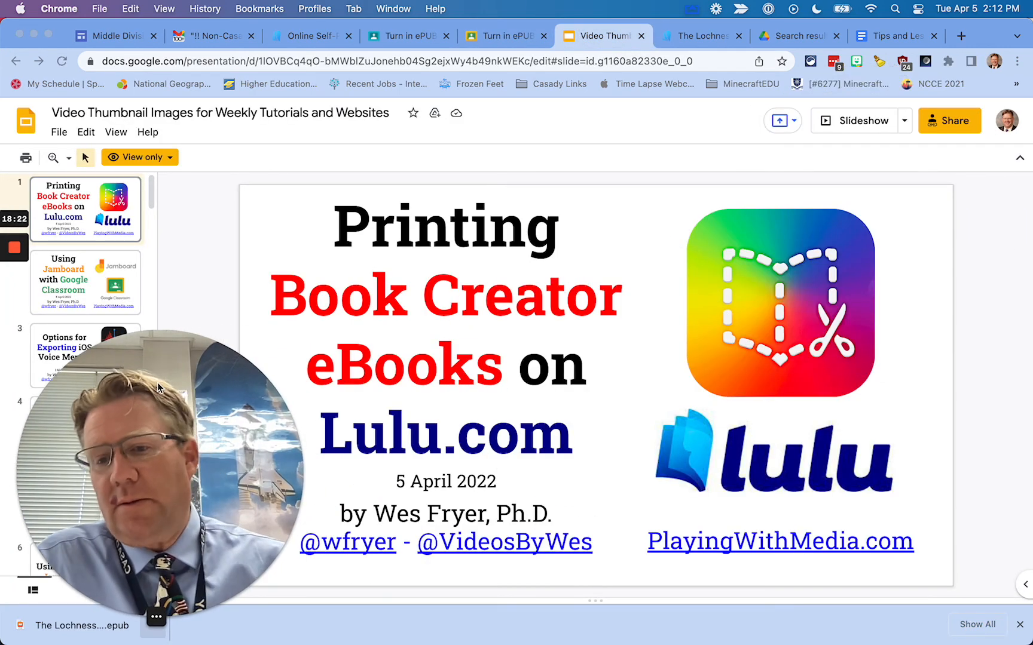